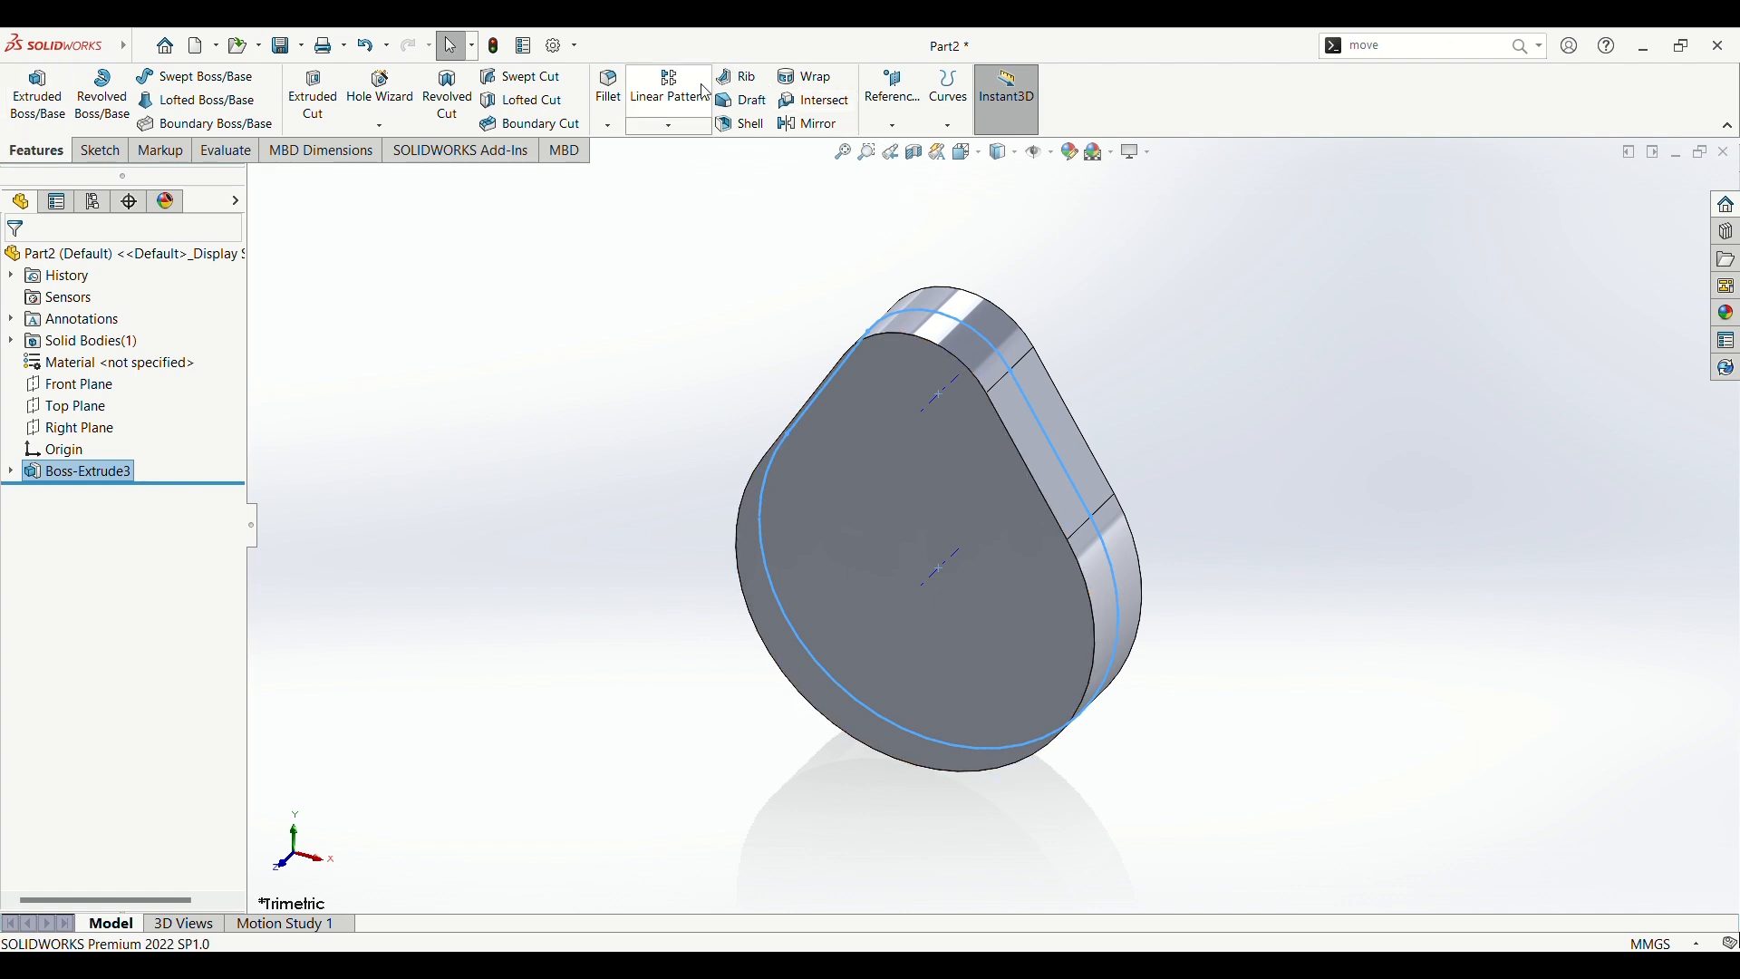
# Step: Start a linear pattern with the solid body of the pear-shaped plate as the seed instead of its extrude feature
pyautogui.click(670, 88)
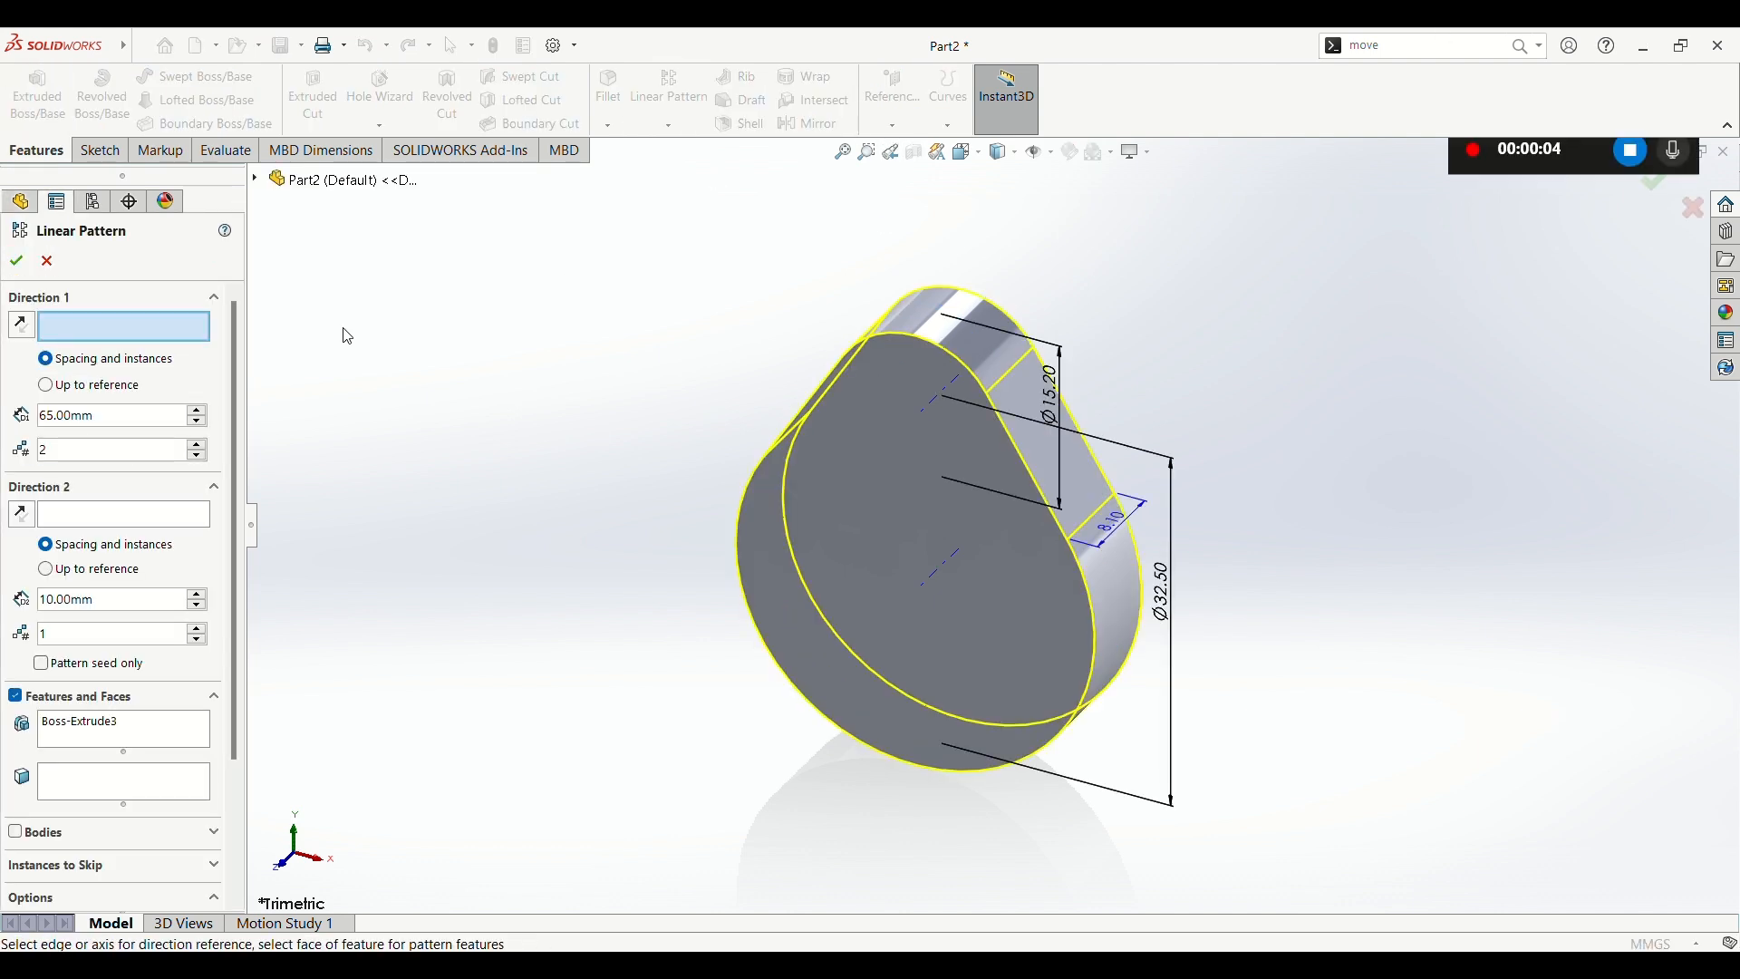
pyautogui.scroll(-3, 152, 593)
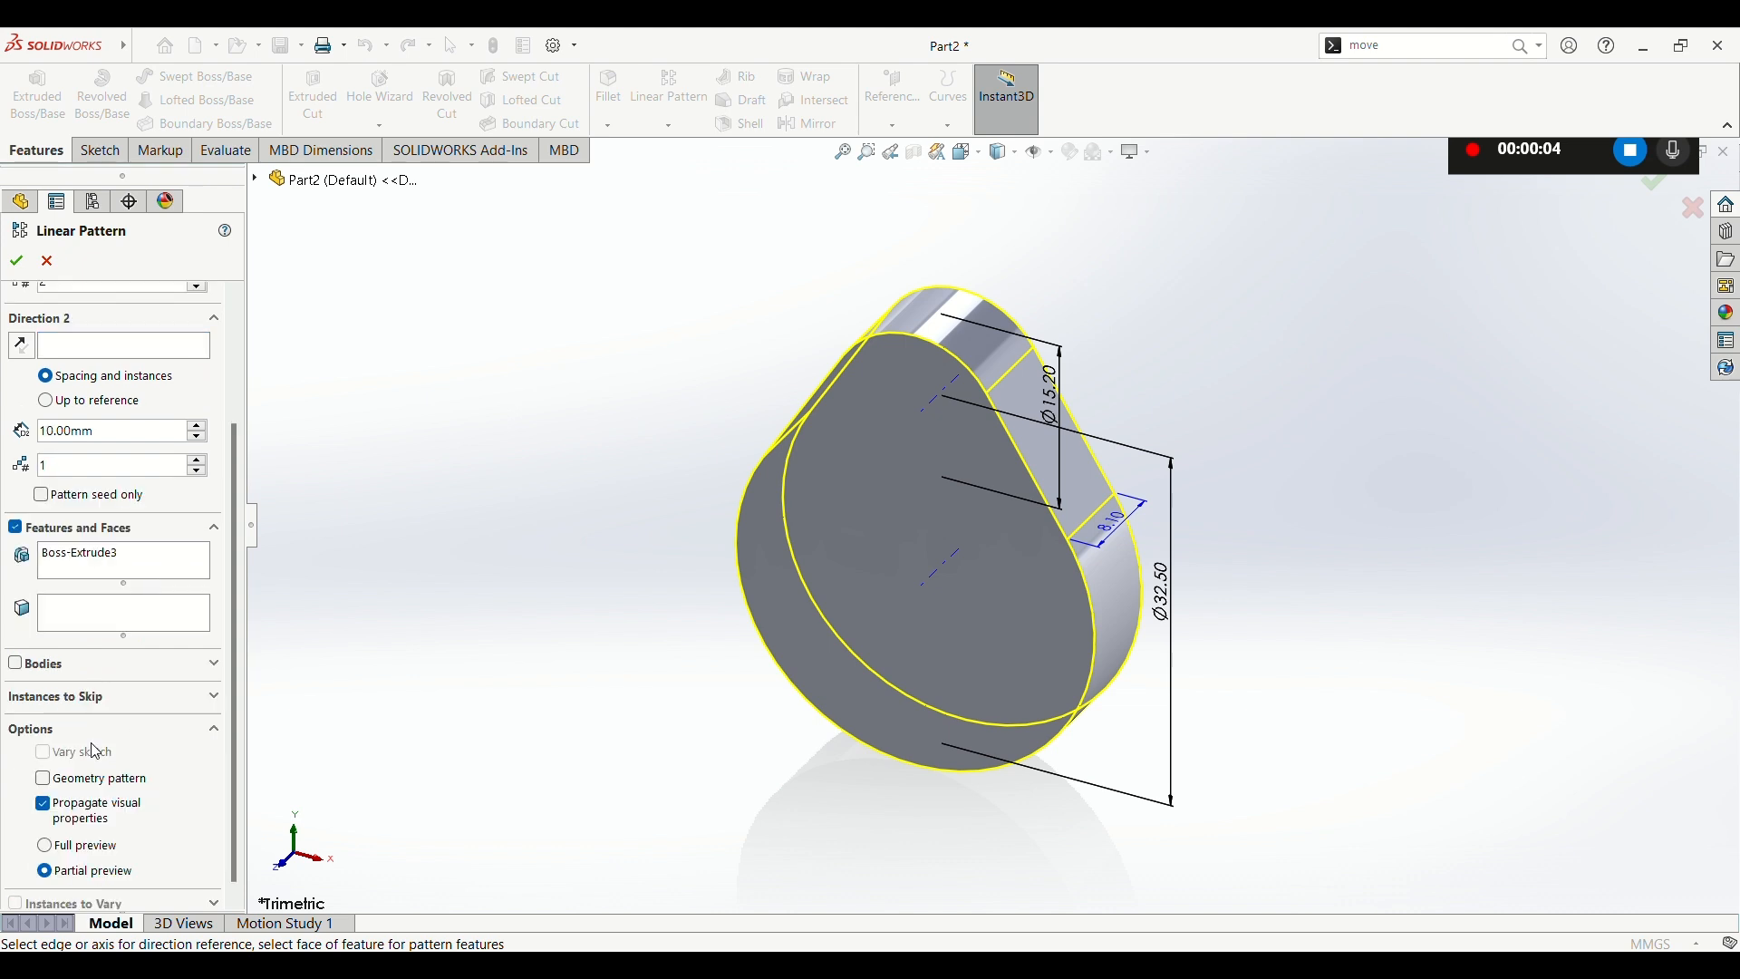
pyautogui.click(15, 666)
pyautogui.click(836, 540)
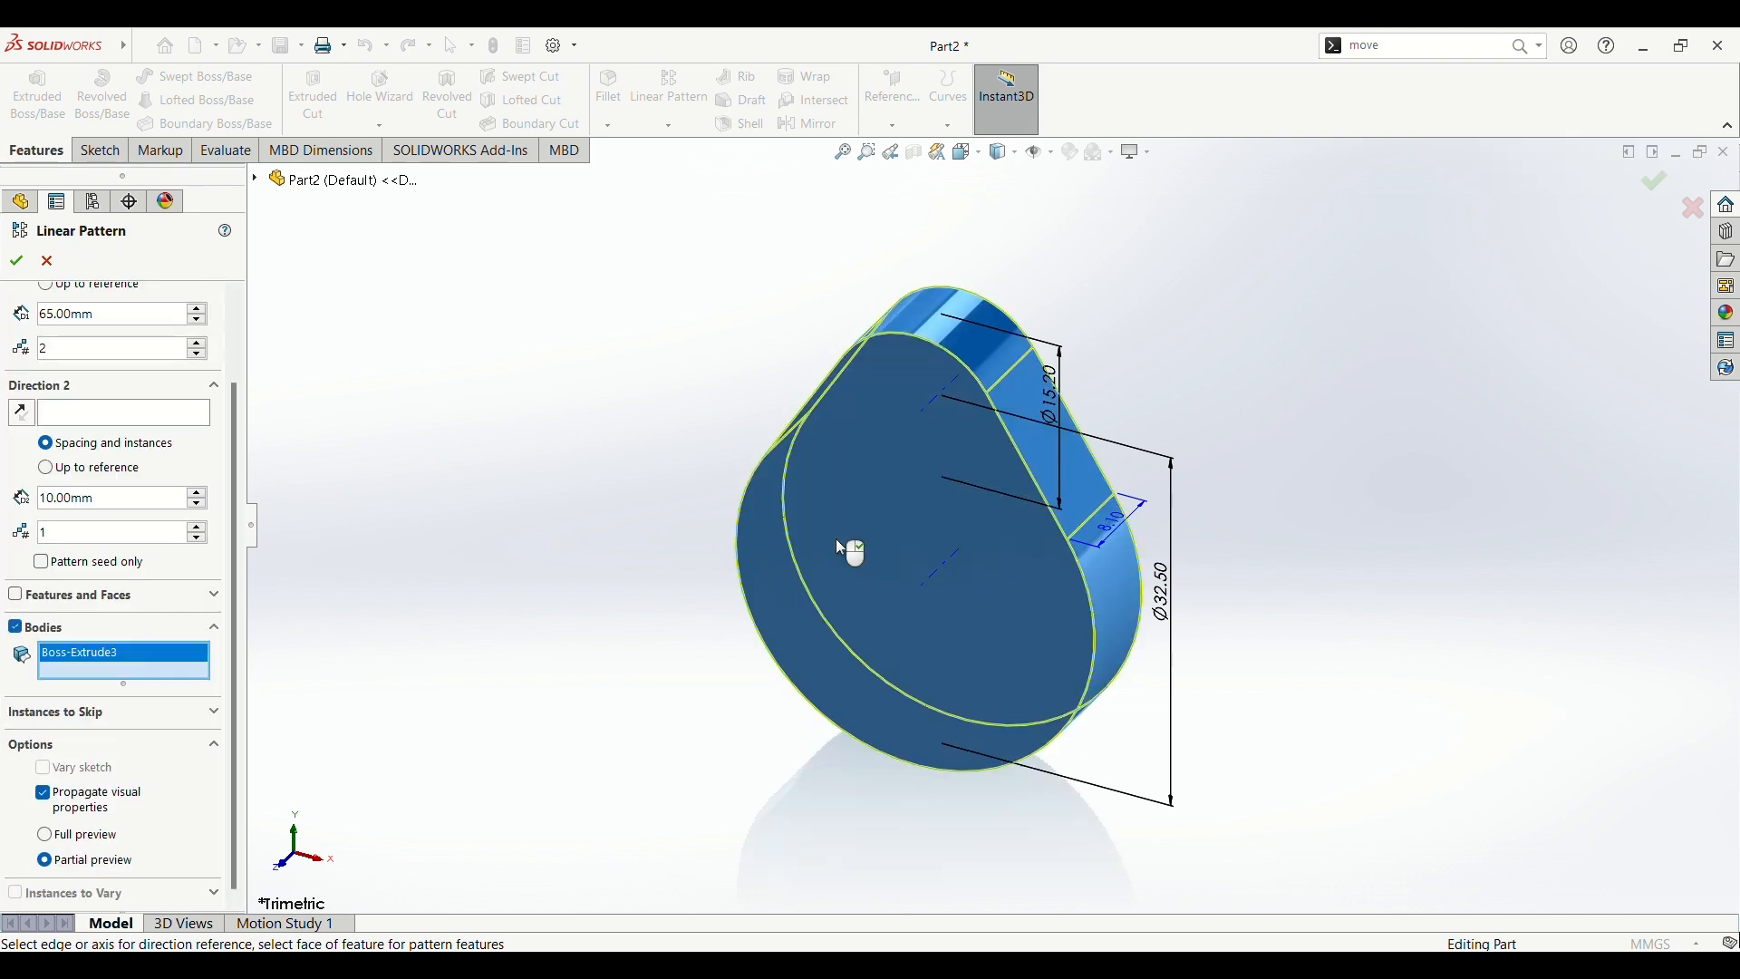
pyautogui.scroll(2, 45, 542)
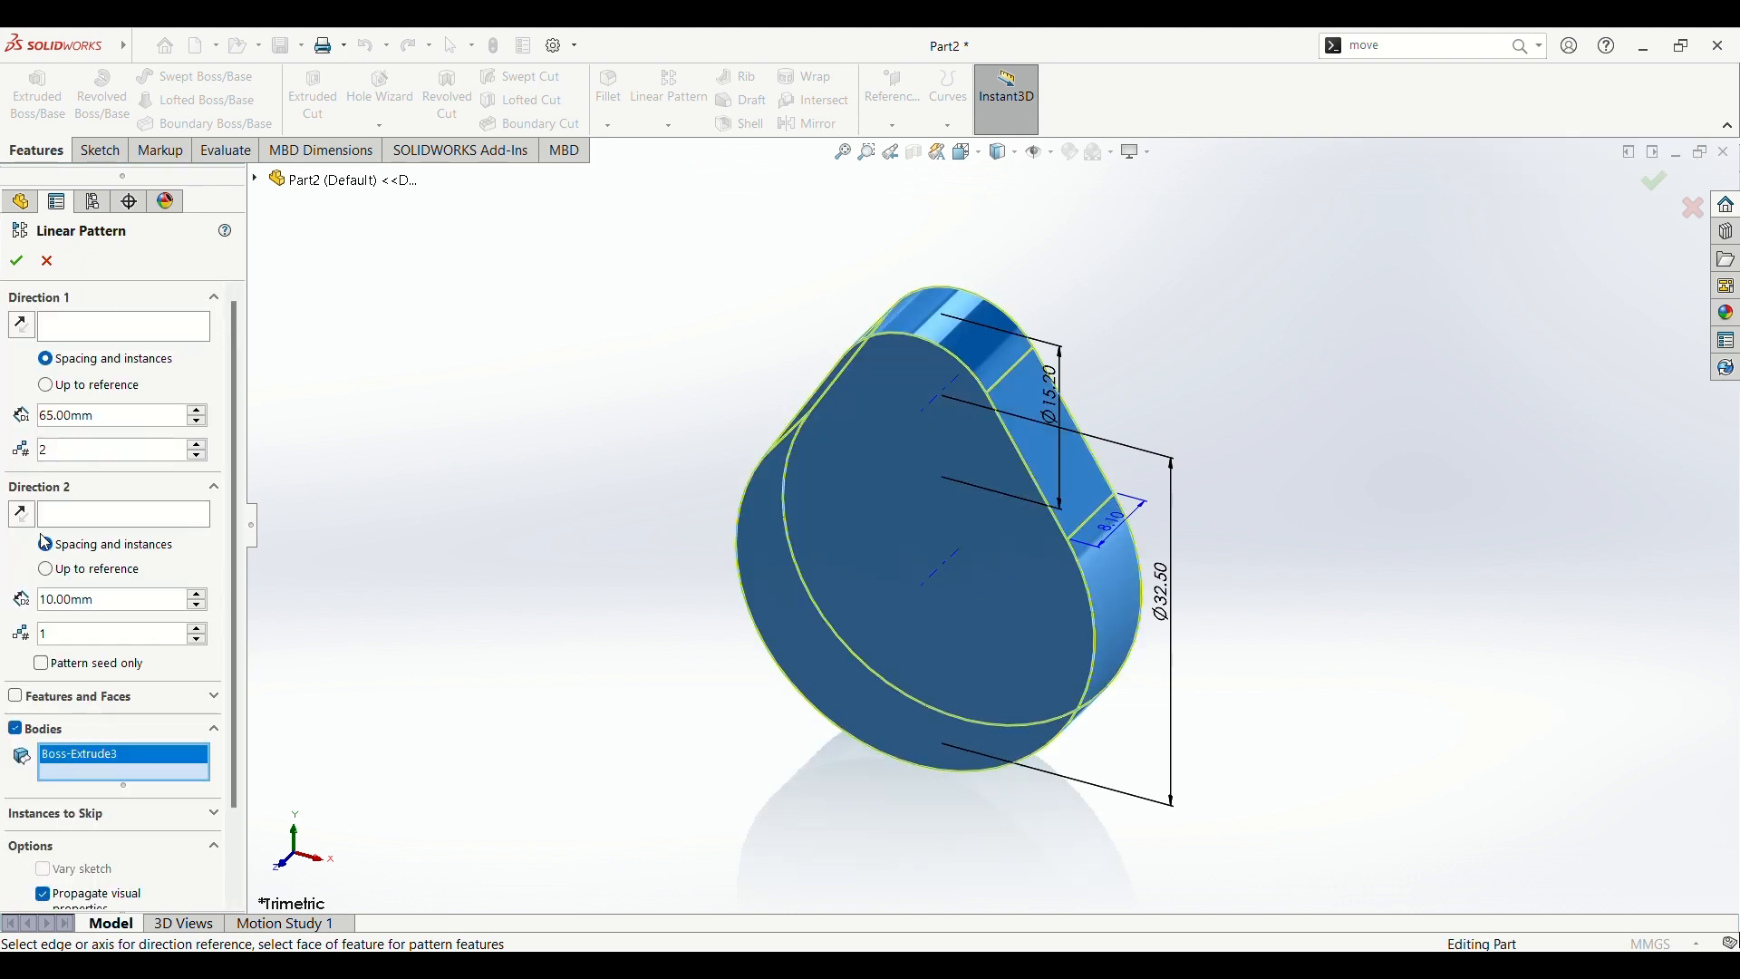
# Step: Pattern the body along the large rounded end's axis in the reversed direction, with 65 mm spacing and 2 instances
pyautogui.click(136, 330)
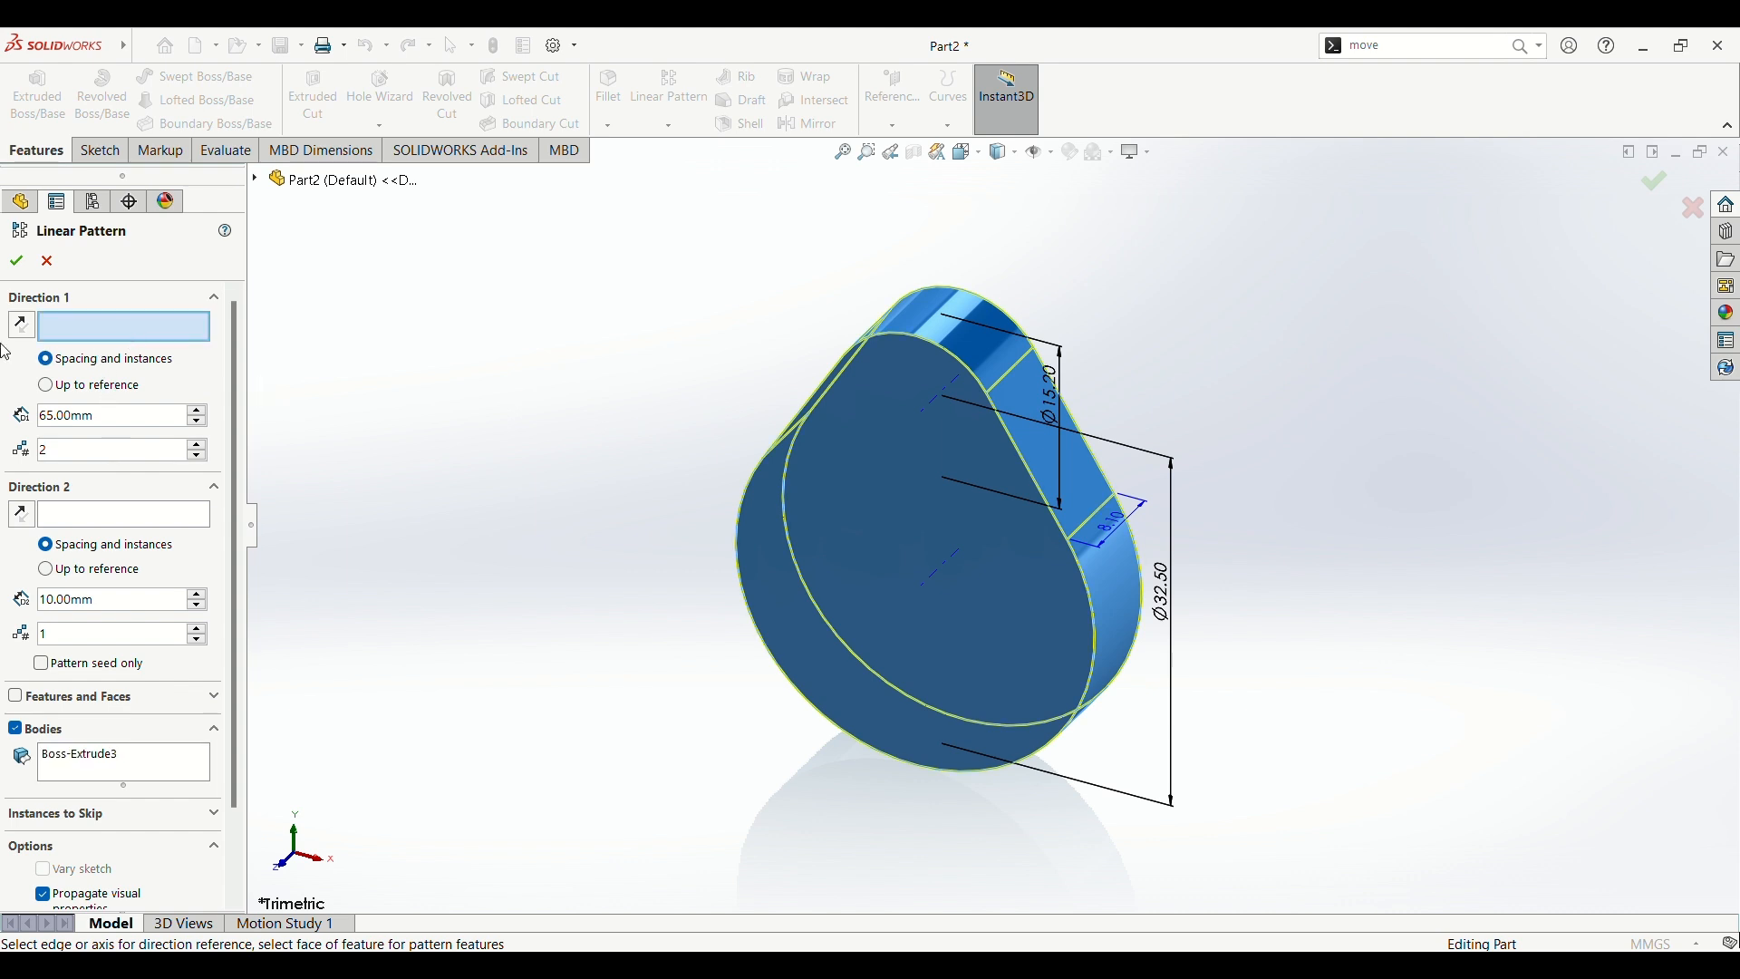
pyautogui.scroll(-3, 960, 596)
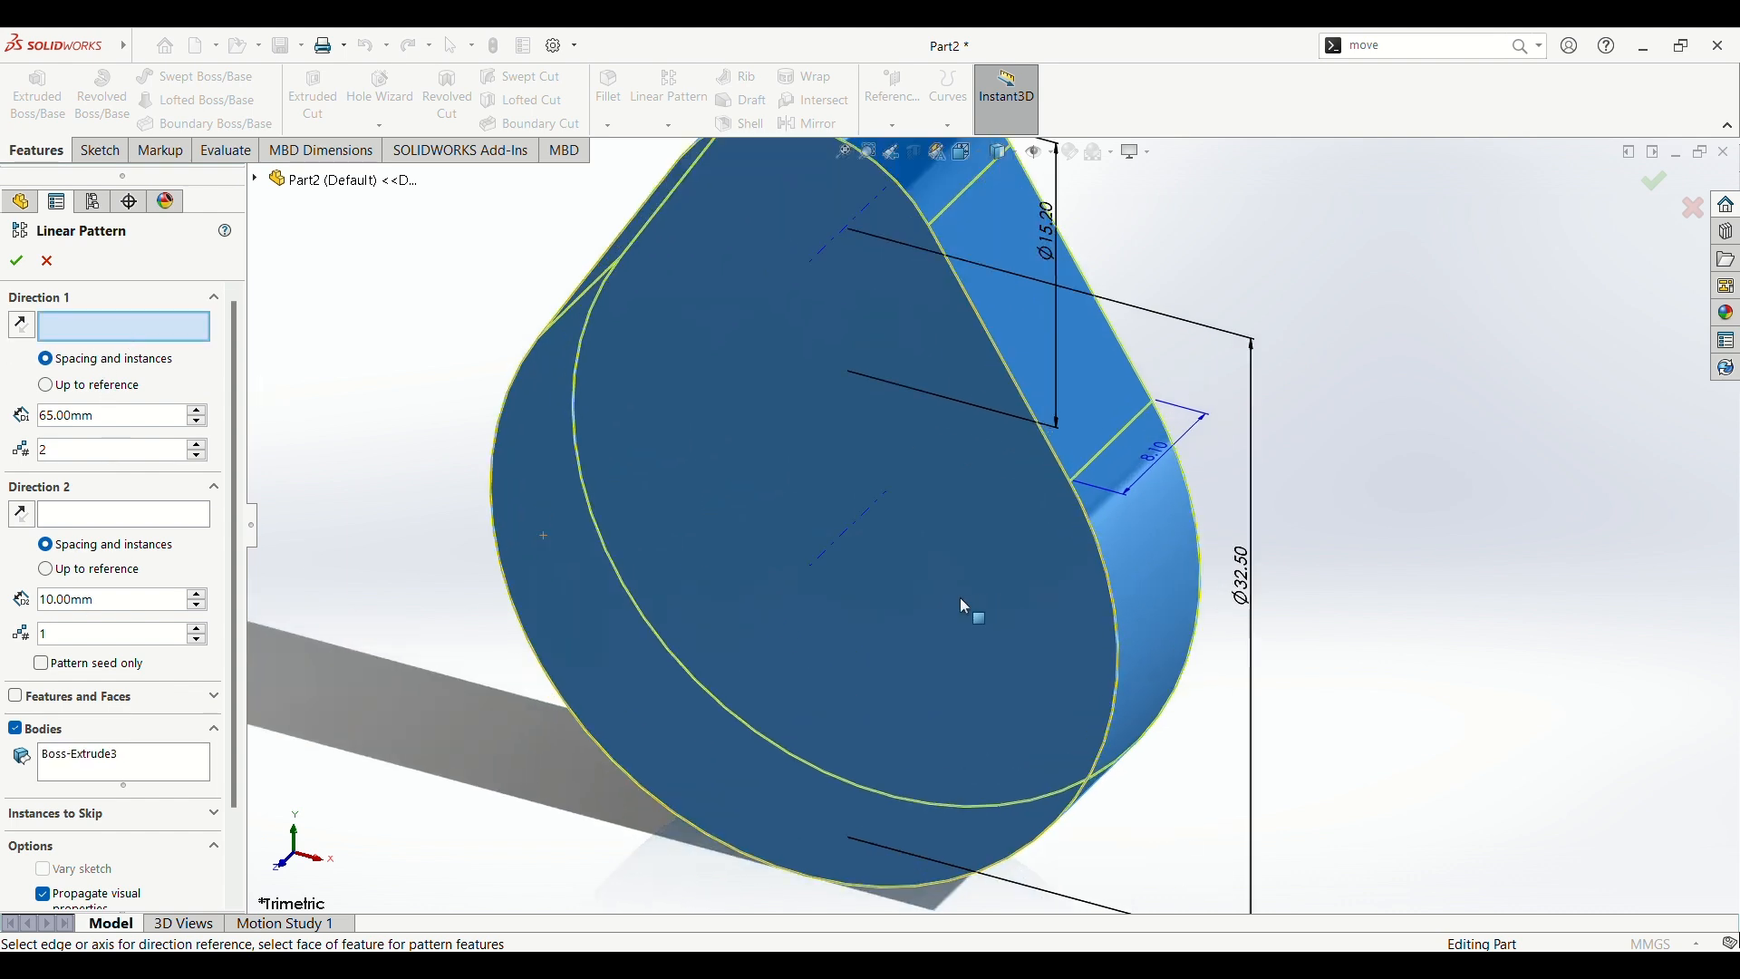
pyautogui.scroll(1, 874, 592)
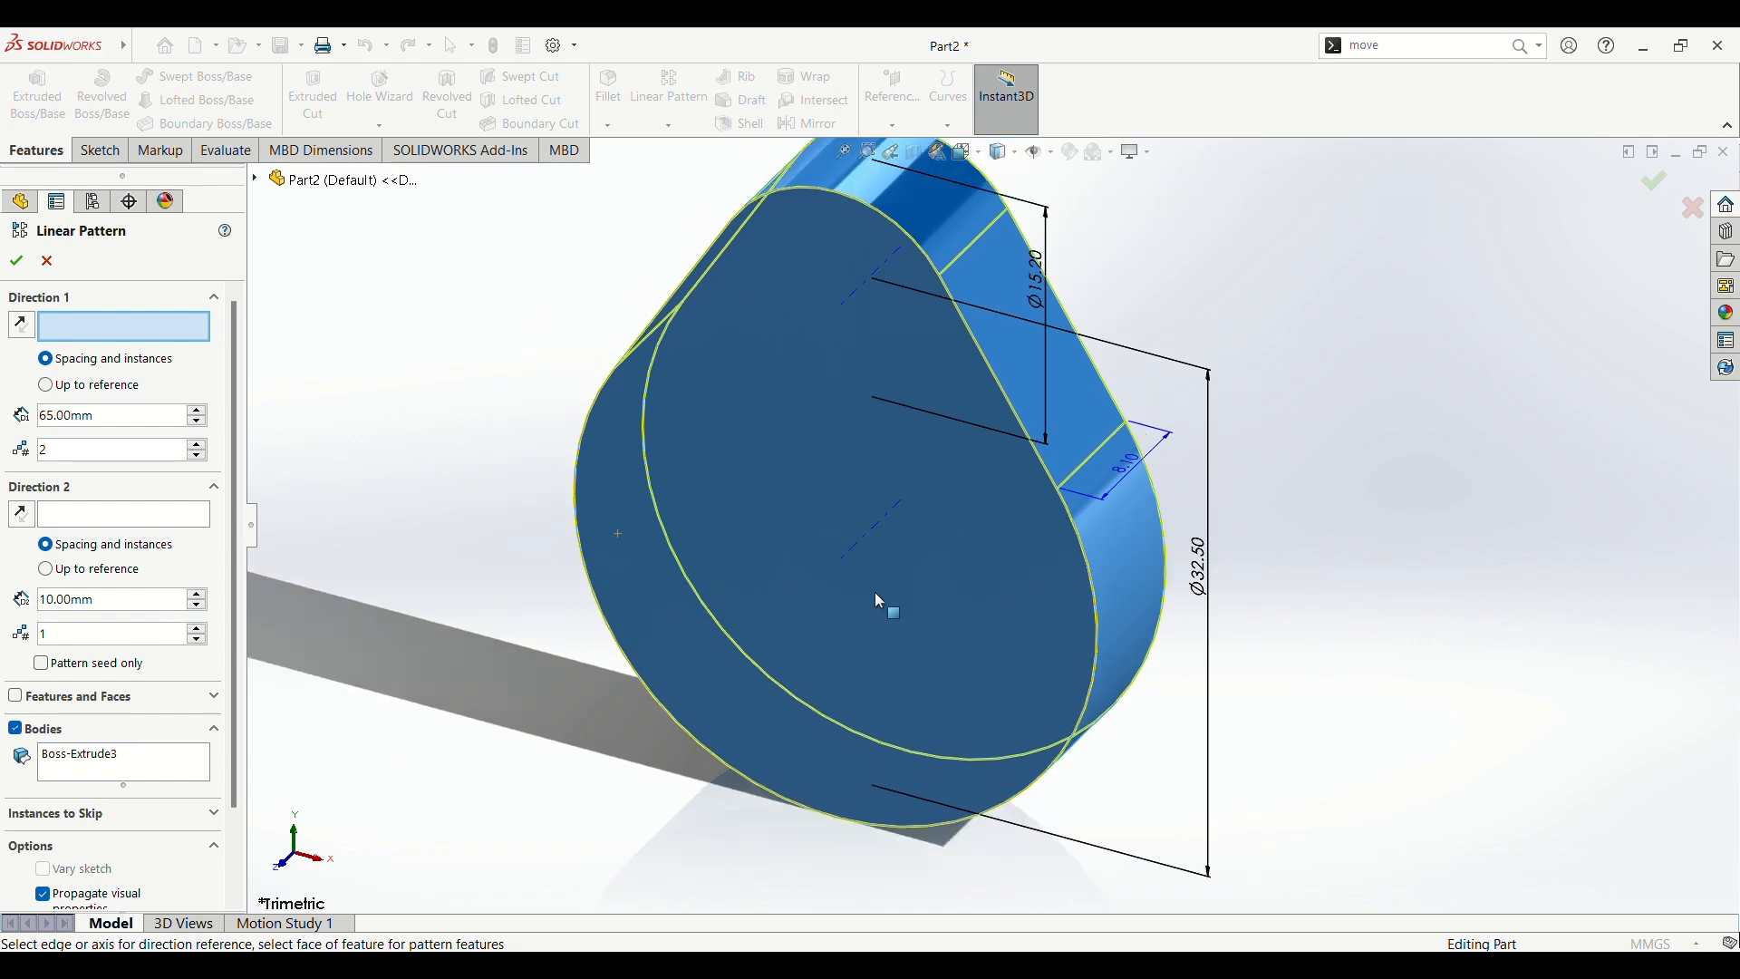
pyautogui.click(854, 549)
pyautogui.scroll(-2, 921, 546)
pyautogui.scroll(3, 921, 544)
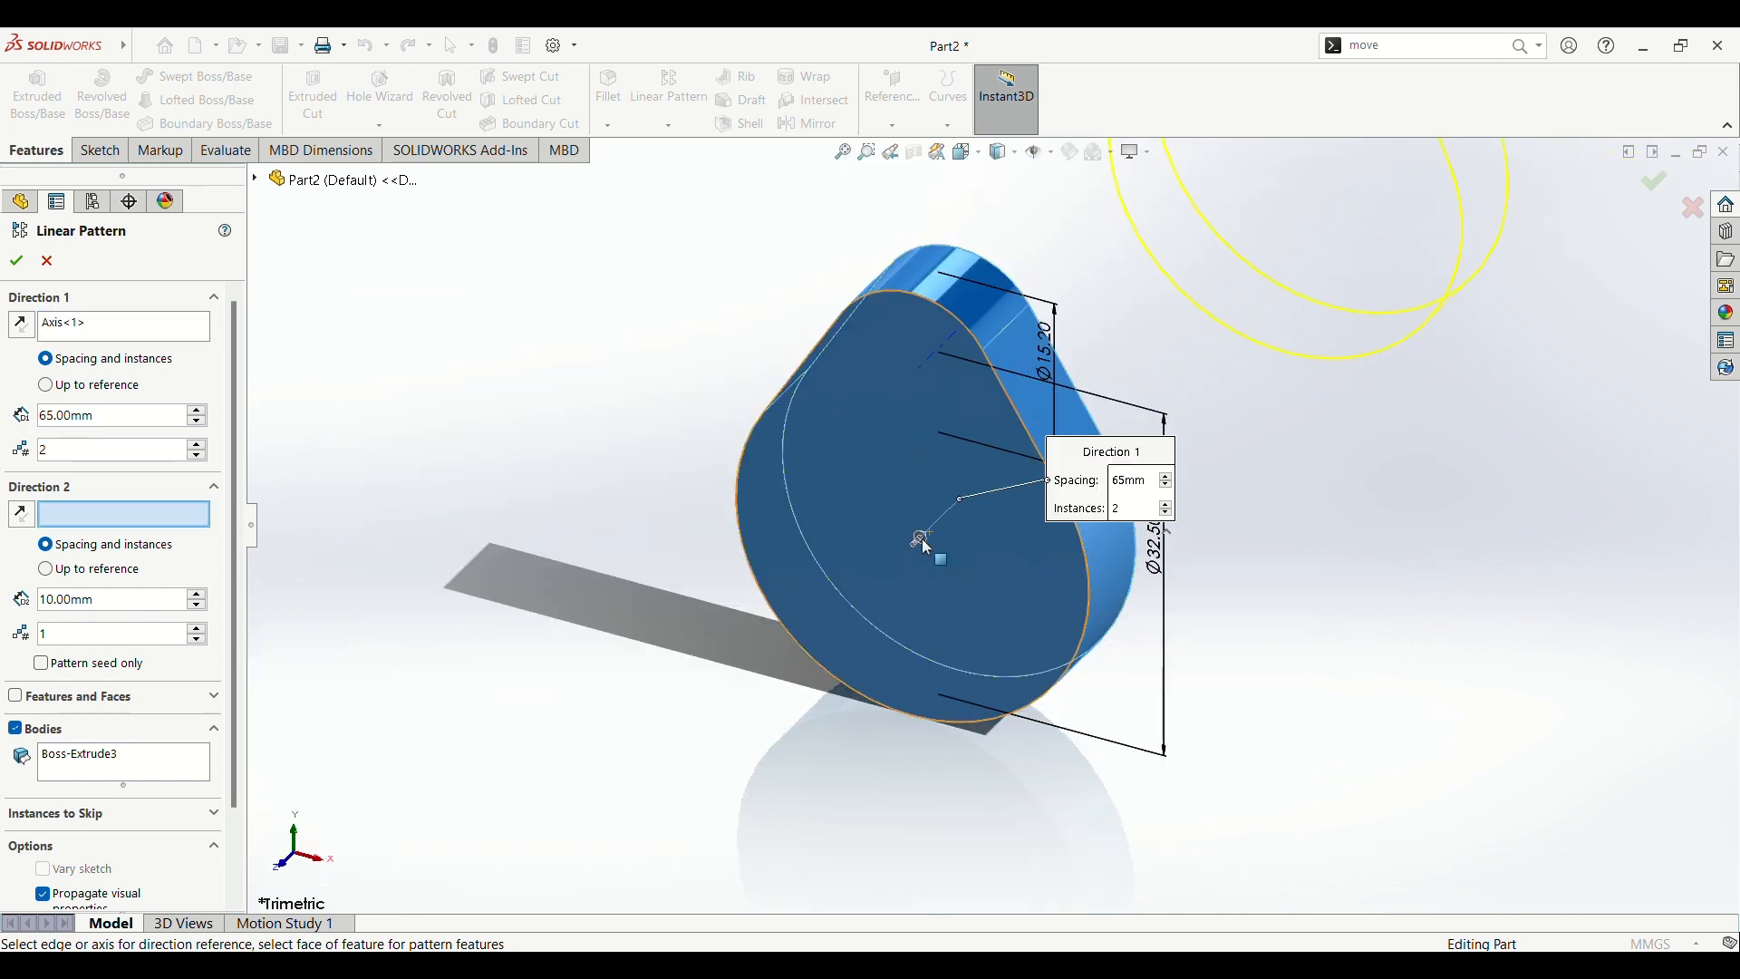
pyautogui.scroll(3, 924, 543)
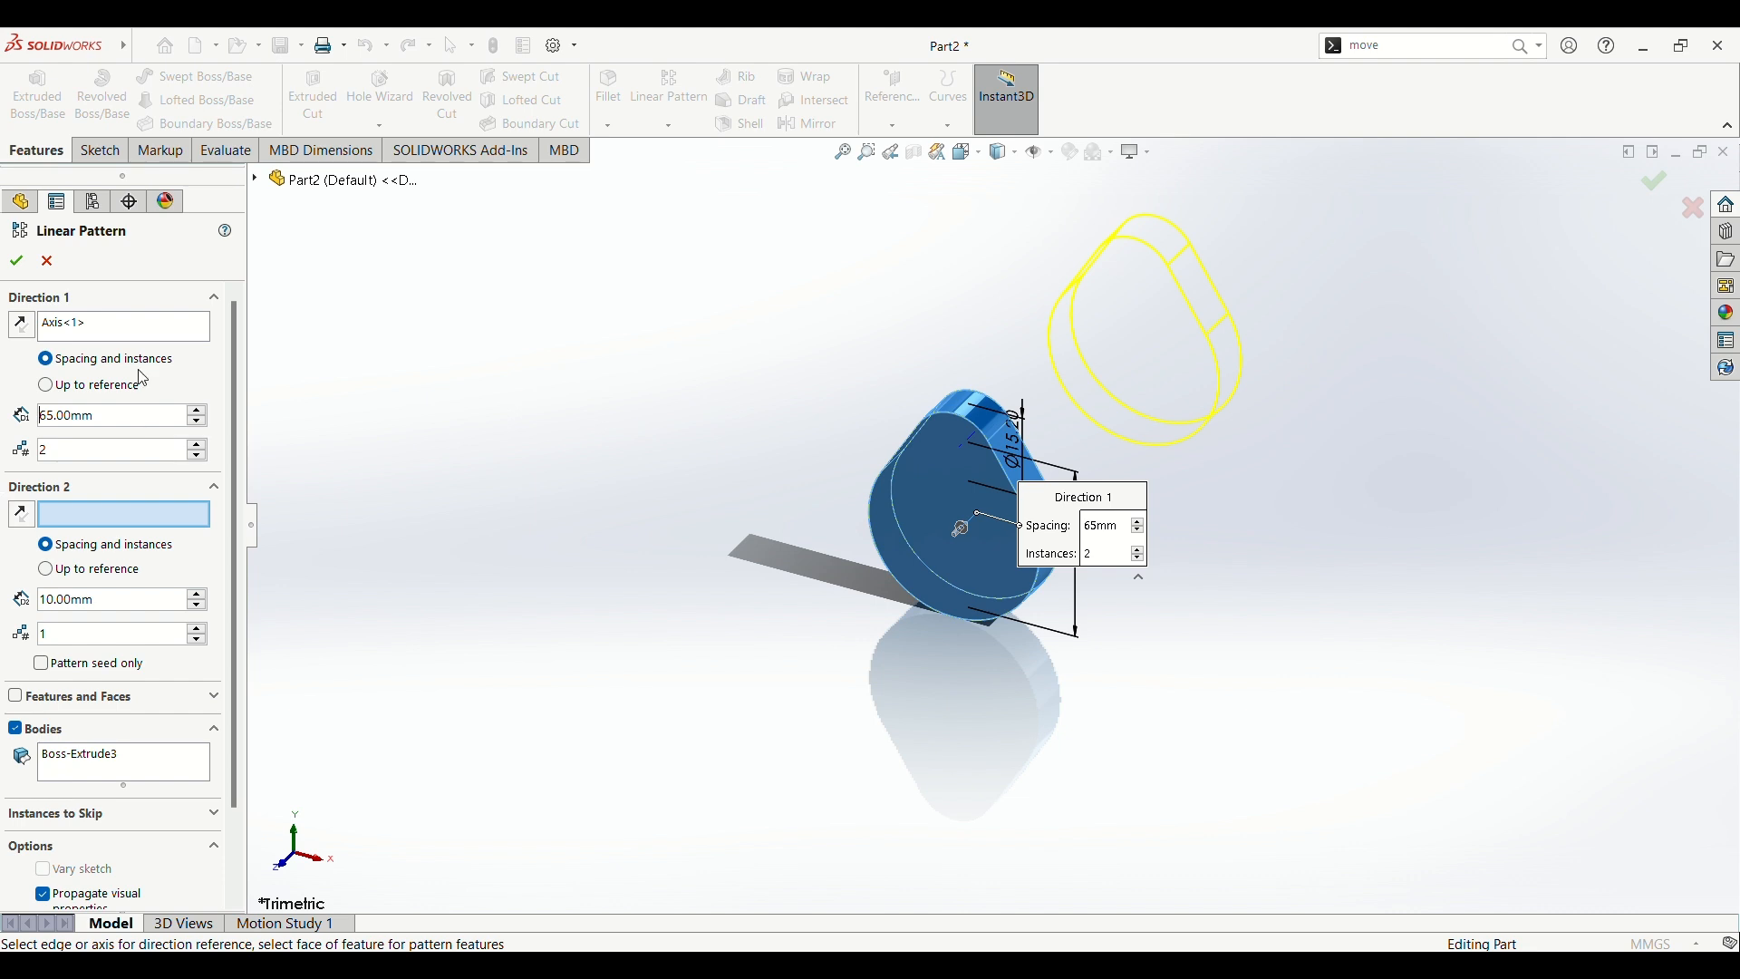
pyautogui.click(20, 325)
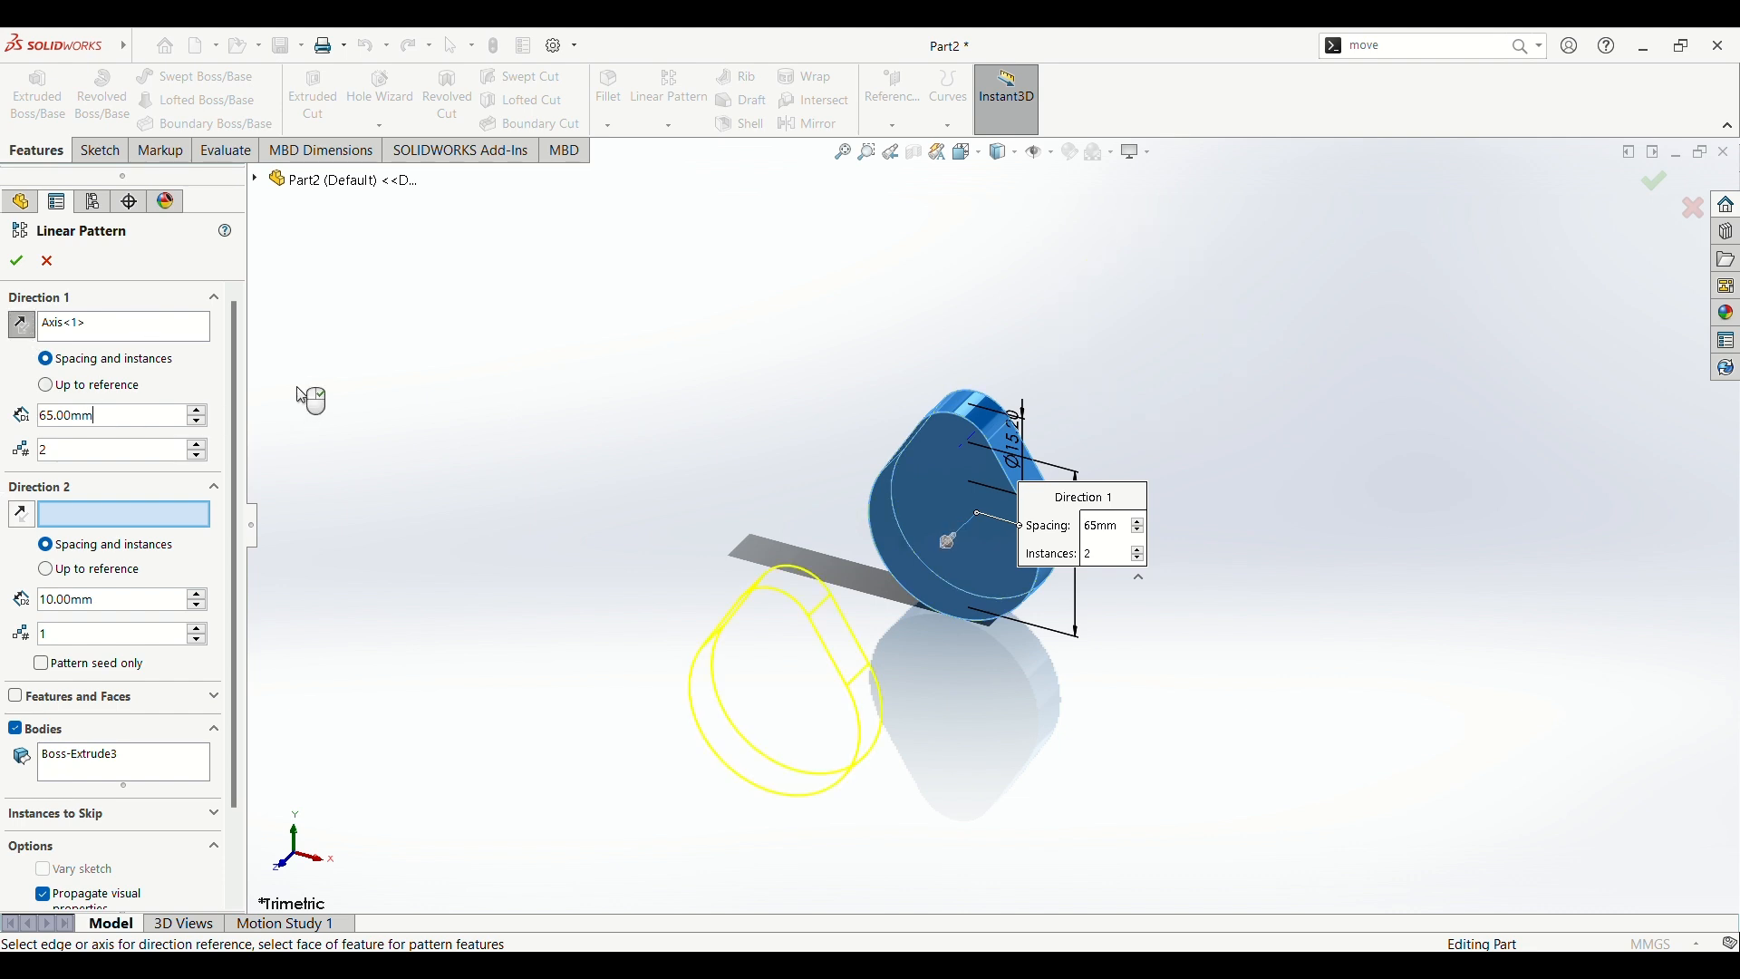
pyautogui.click(16, 261)
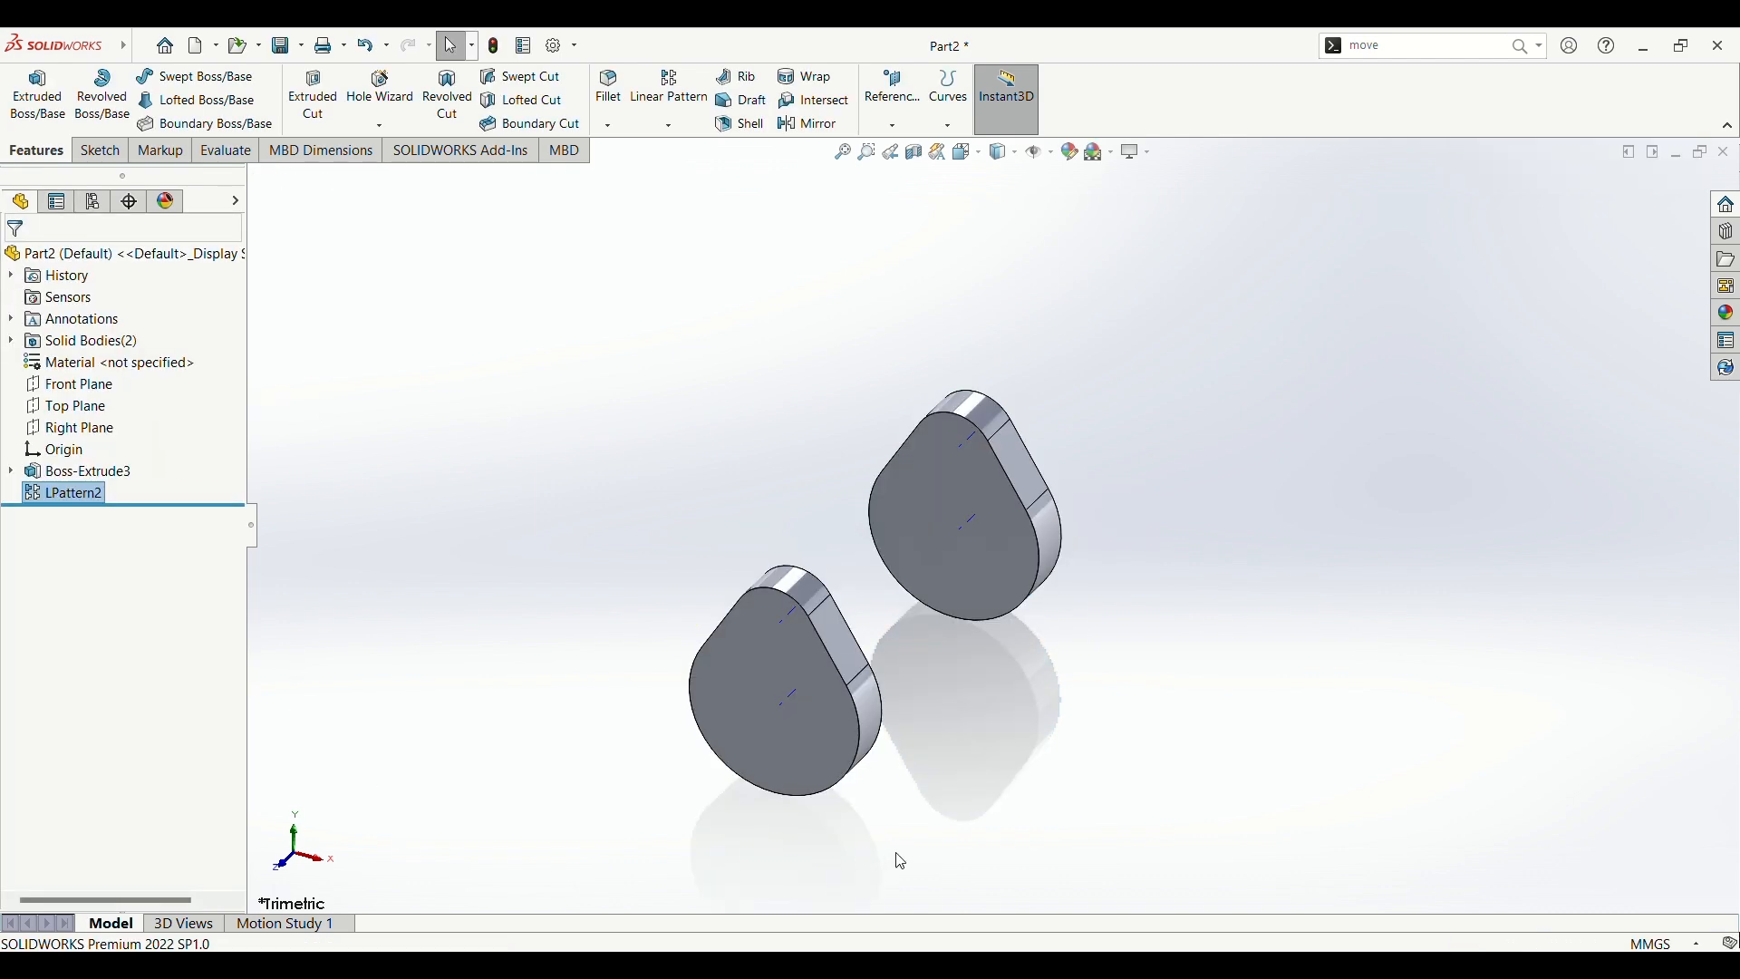
pyautogui.scroll(-4, 870, 740)
pyautogui.scroll(4, 875, 792)
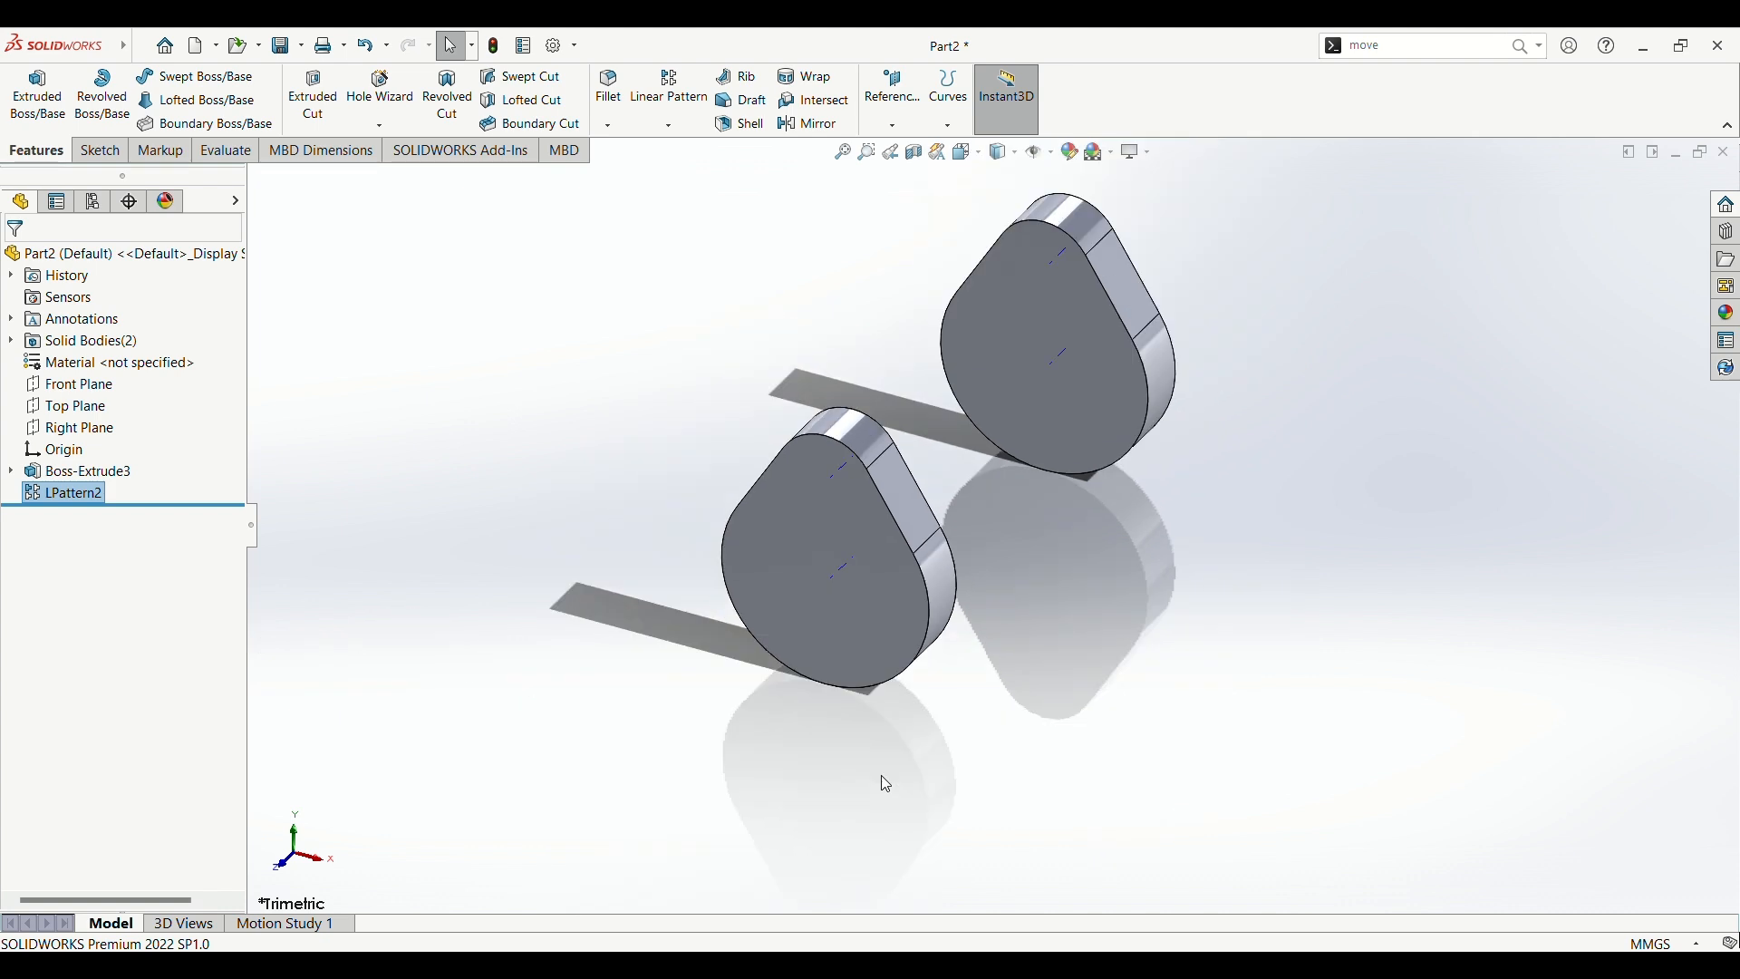
pyautogui.scroll(1, 997, 582)
pyautogui.scroll(-3, 998, 583)
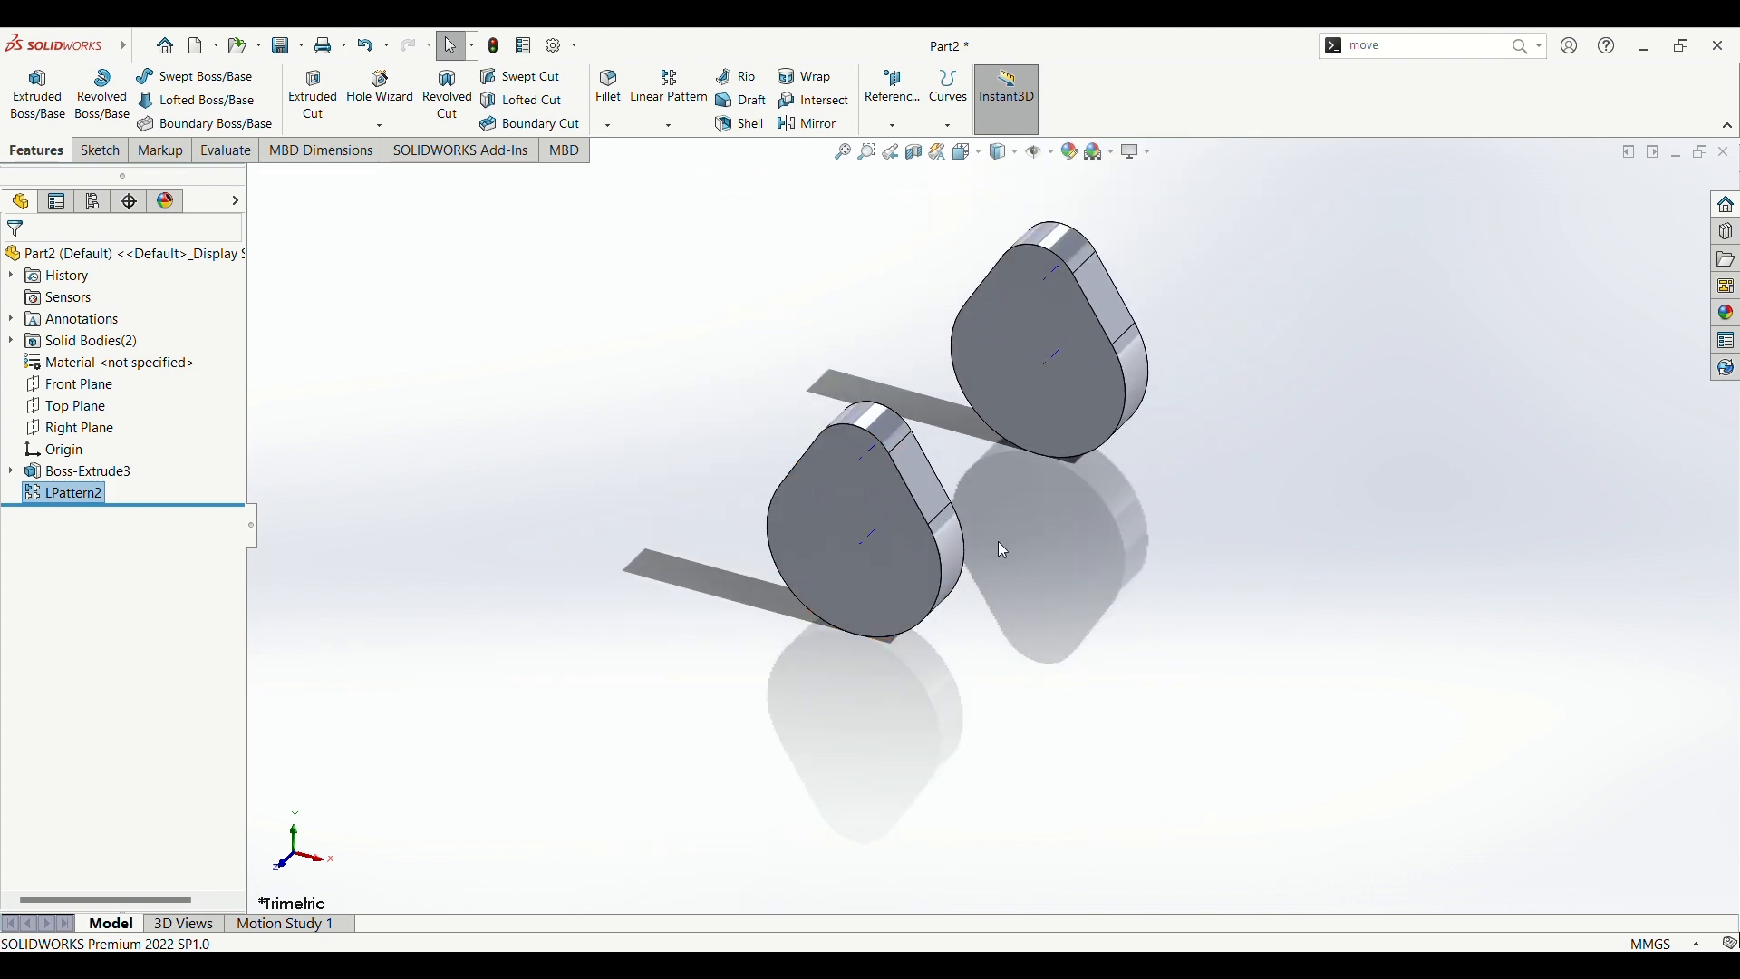
pyautogui.scroll(3, 1002, 544)
# Step: Rotate the patterned copy of the plate 180° about the X axis with the Move Face command
pyautogui.click(1396, 48)
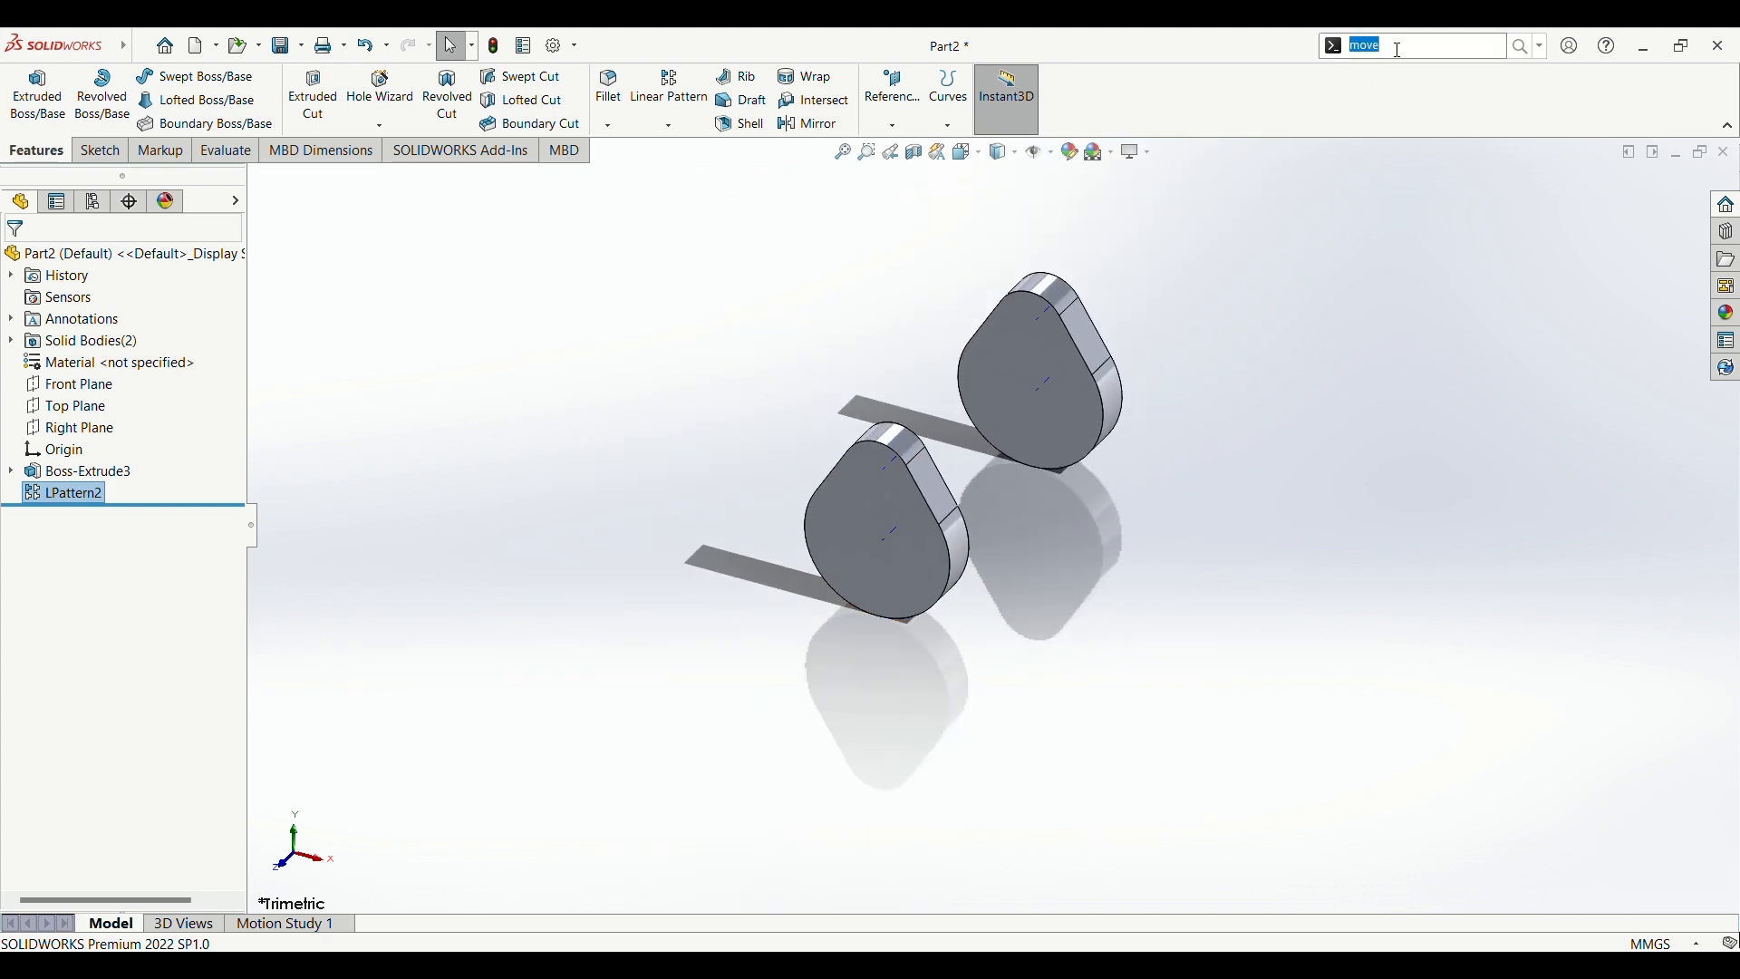
pyautogui.write('m')
pyautogui.write('p')
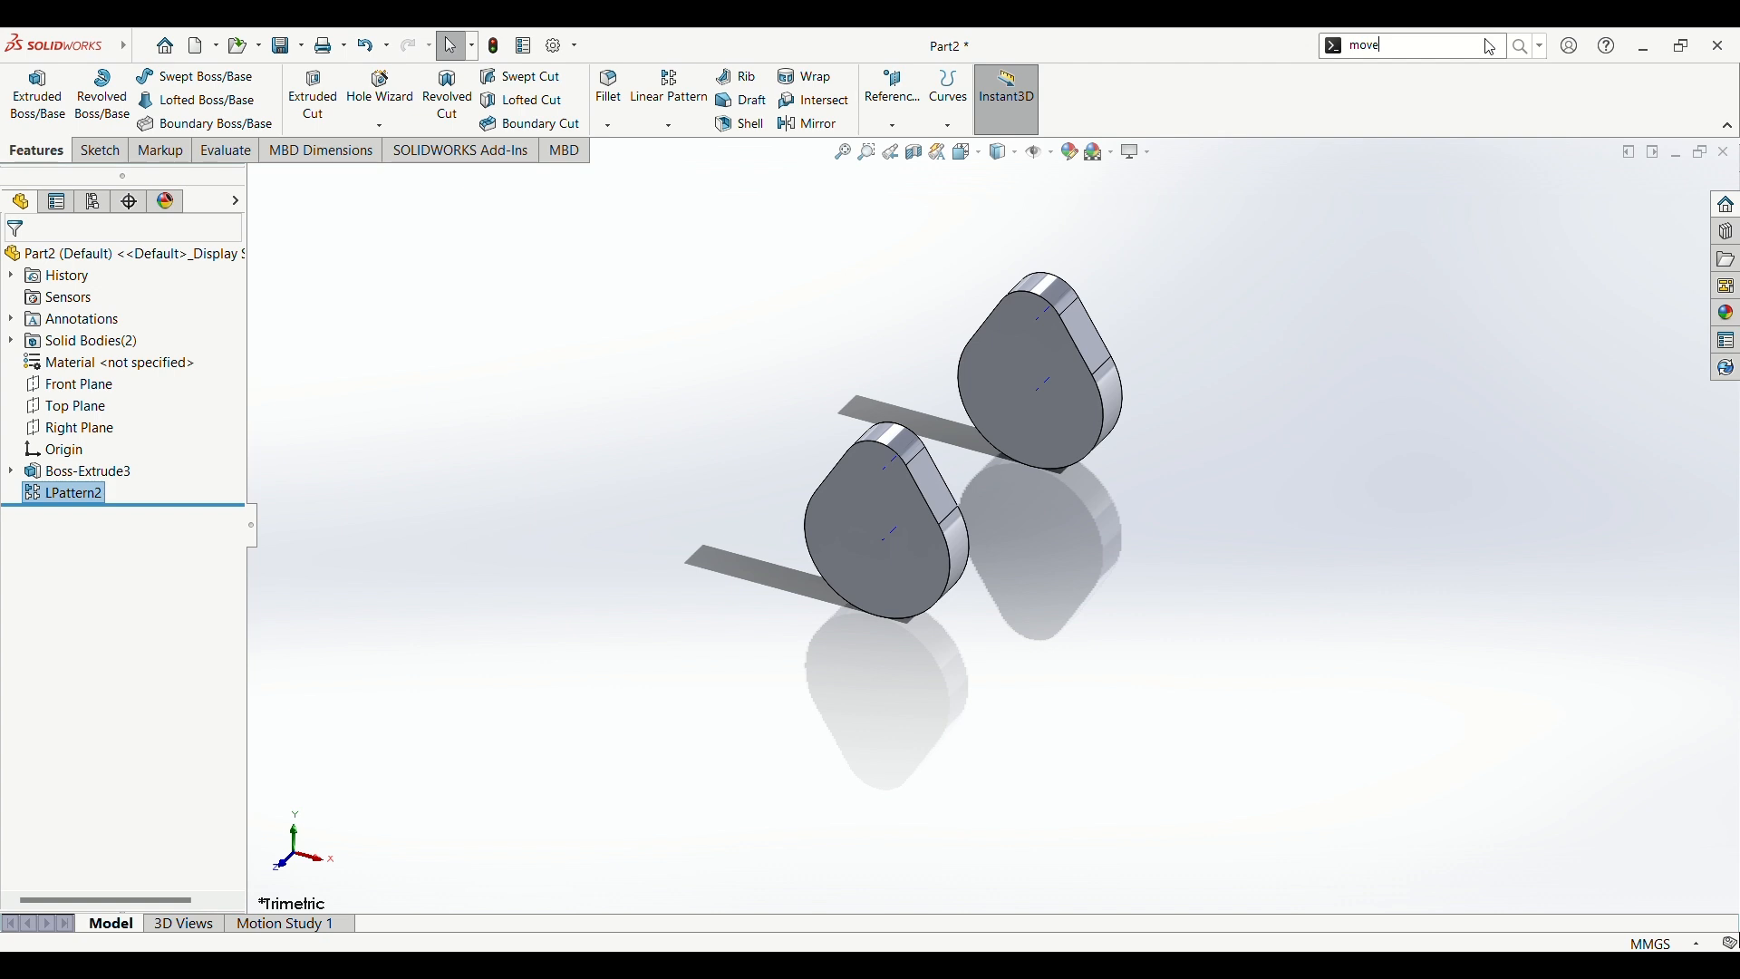
pyautogui.press('Return')
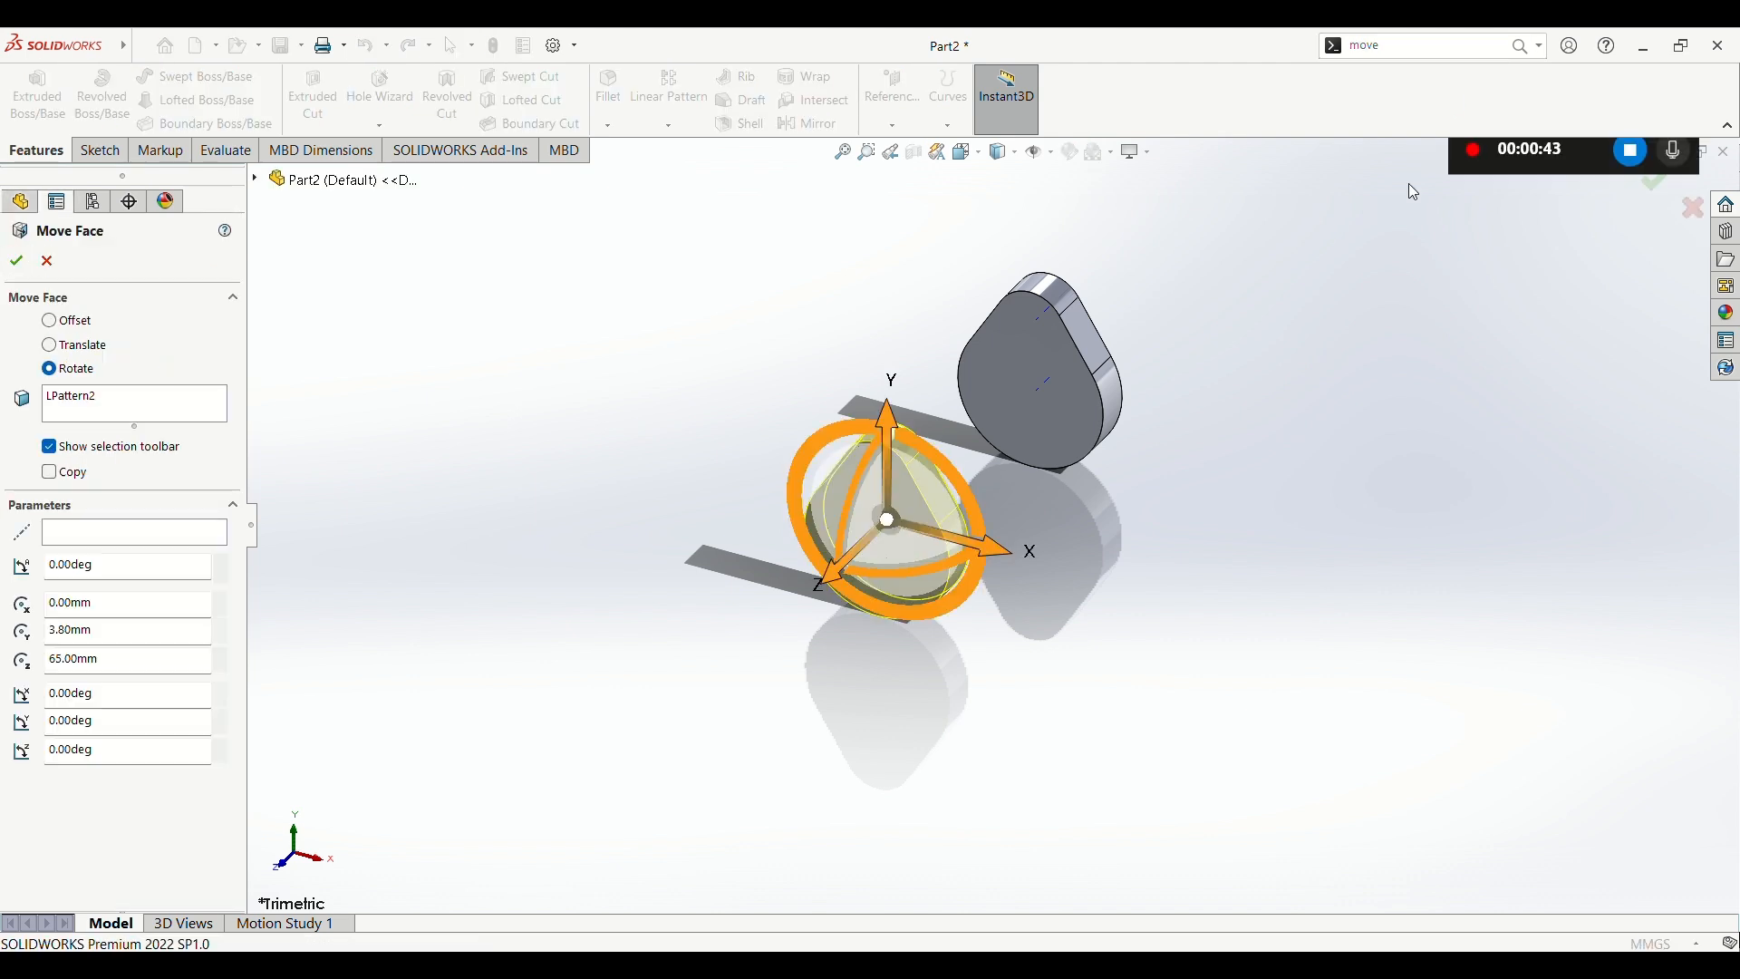
pyautogui.click(124, 534)
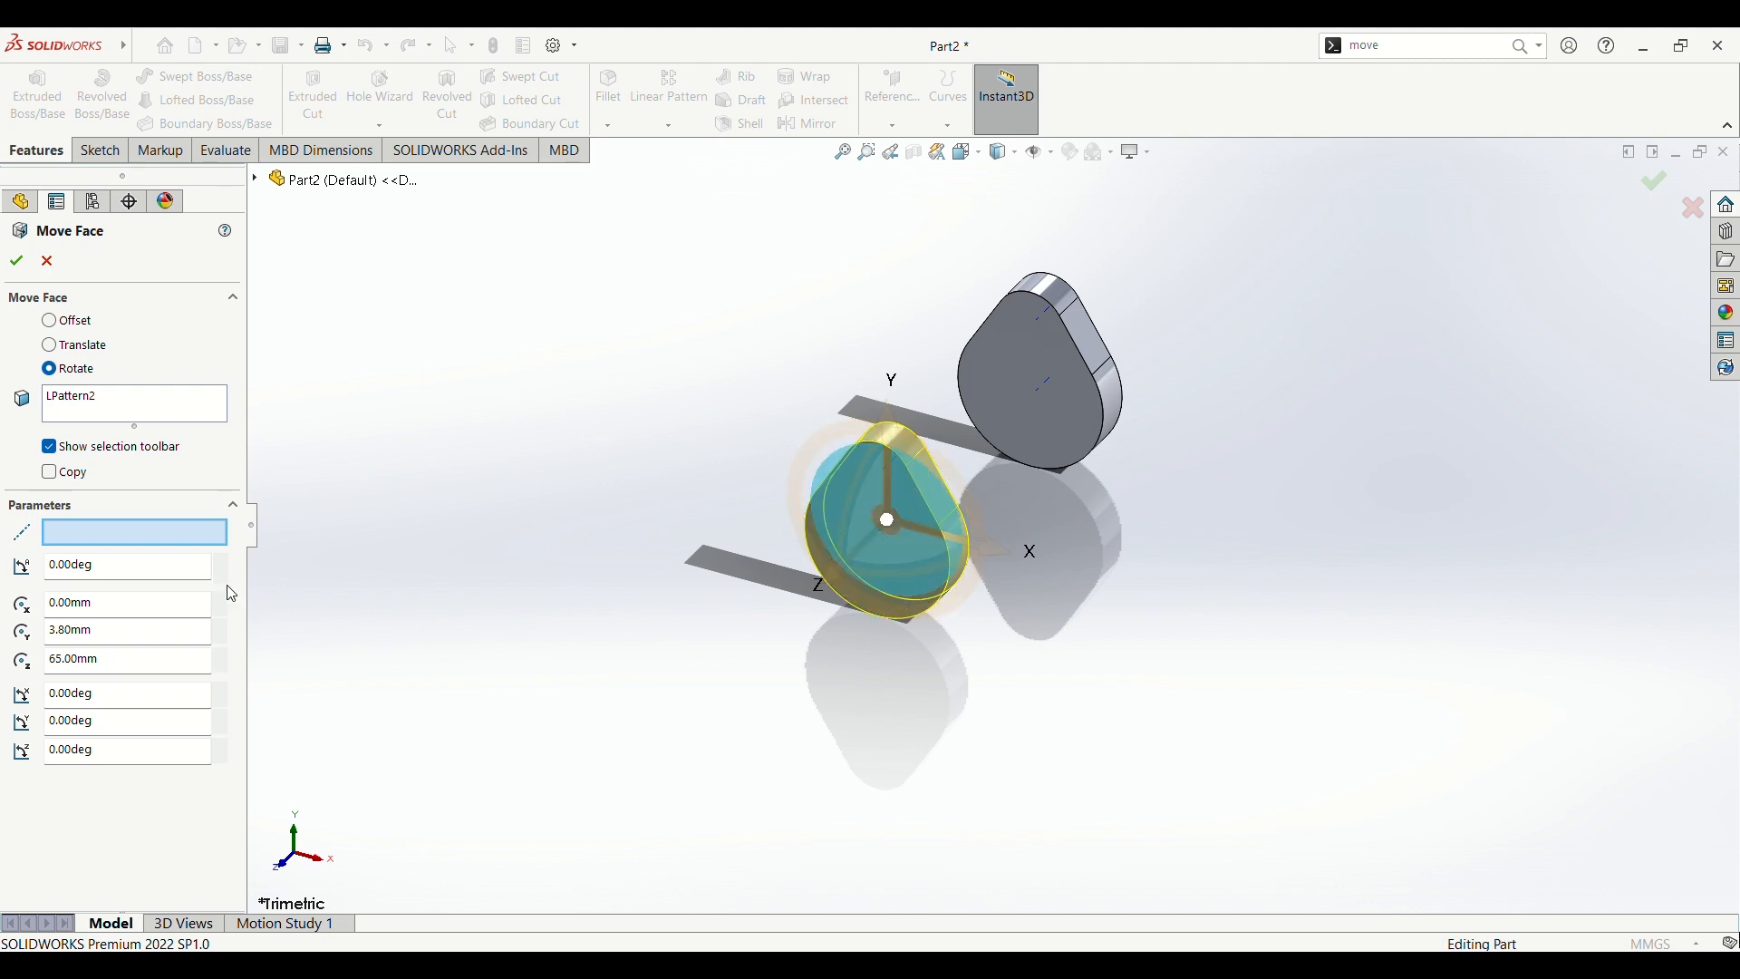
pyautogui.click(150, 578)
pyautogui.write('180')
pyautogui.press('Return')
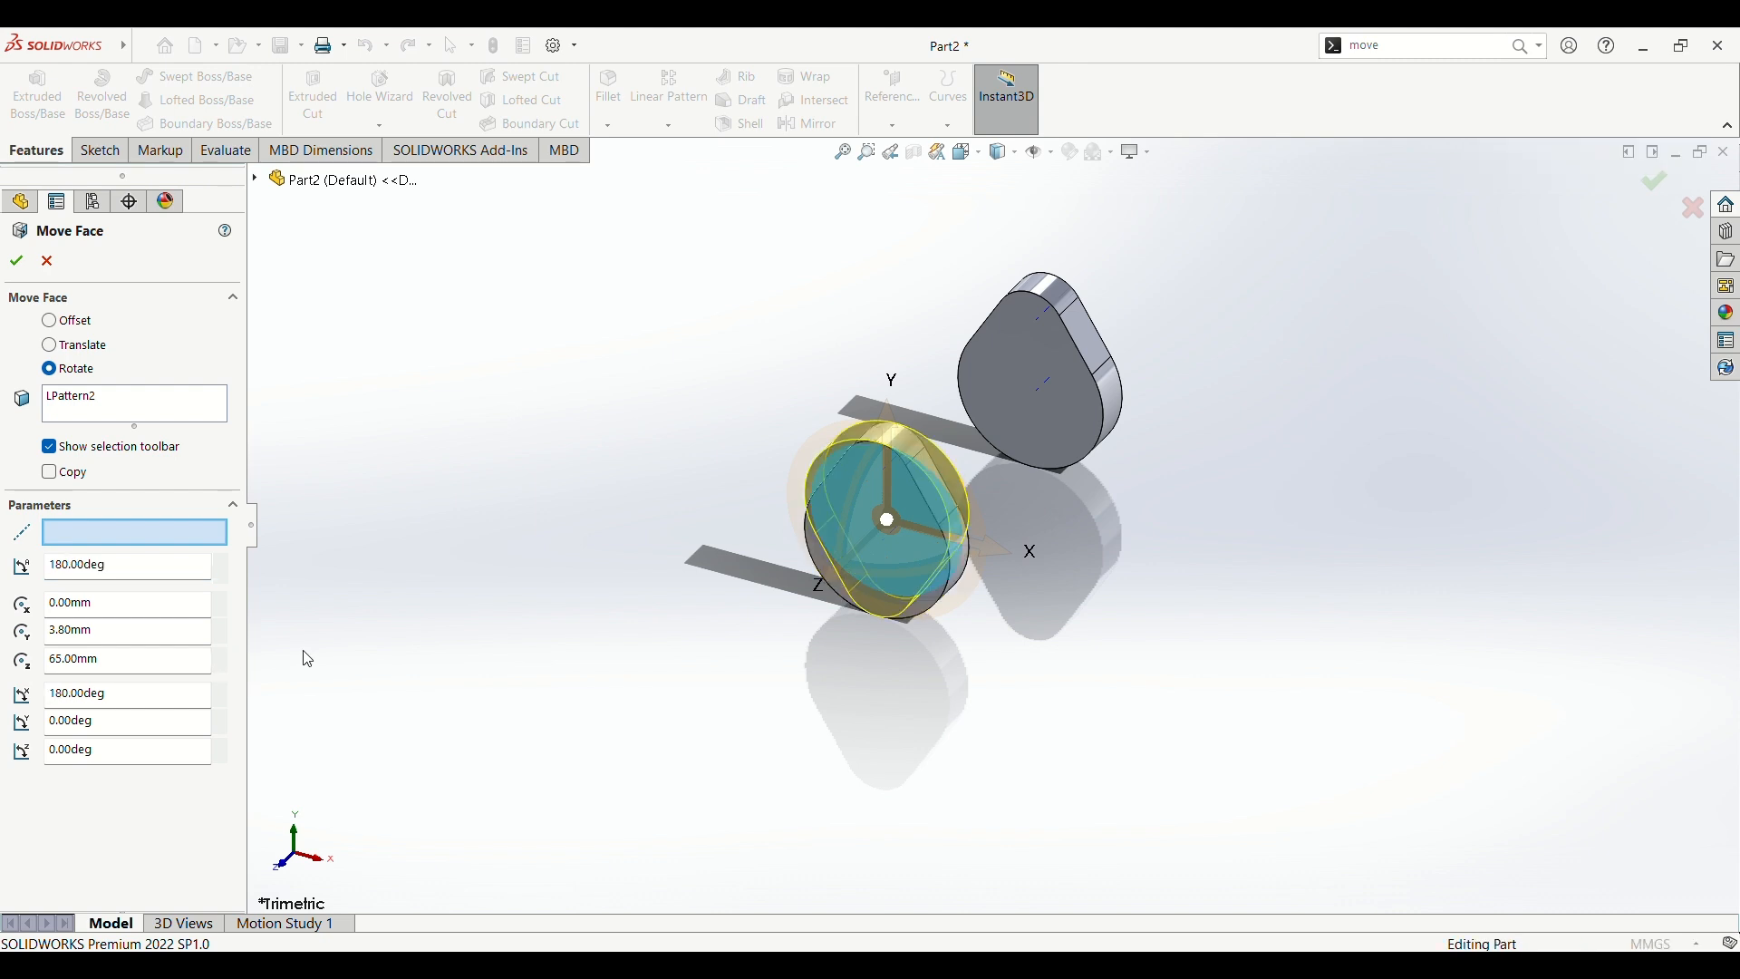
pyautogui.click(16, 261)
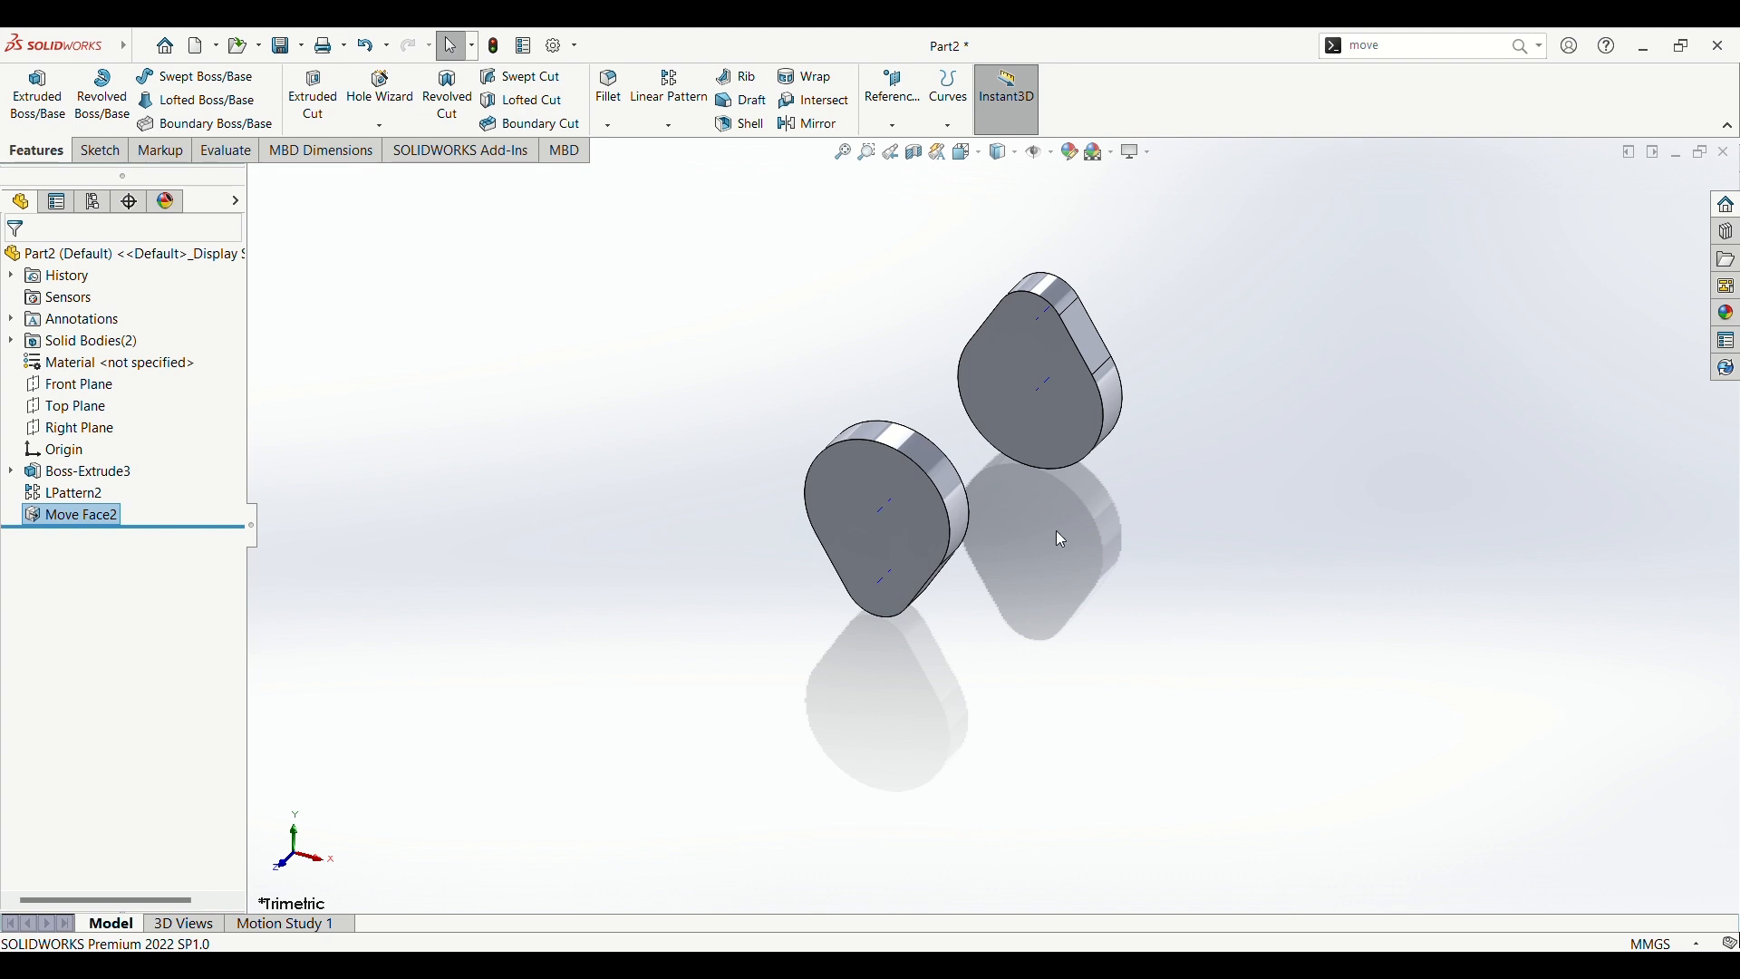
# Step: Sketch a circle about 18.8 mm in diameter, centred on the origin, on the front face of the original plate
pyautogui.scroll(-2, 1059, 437)
pyautogui.click(1026, 366)
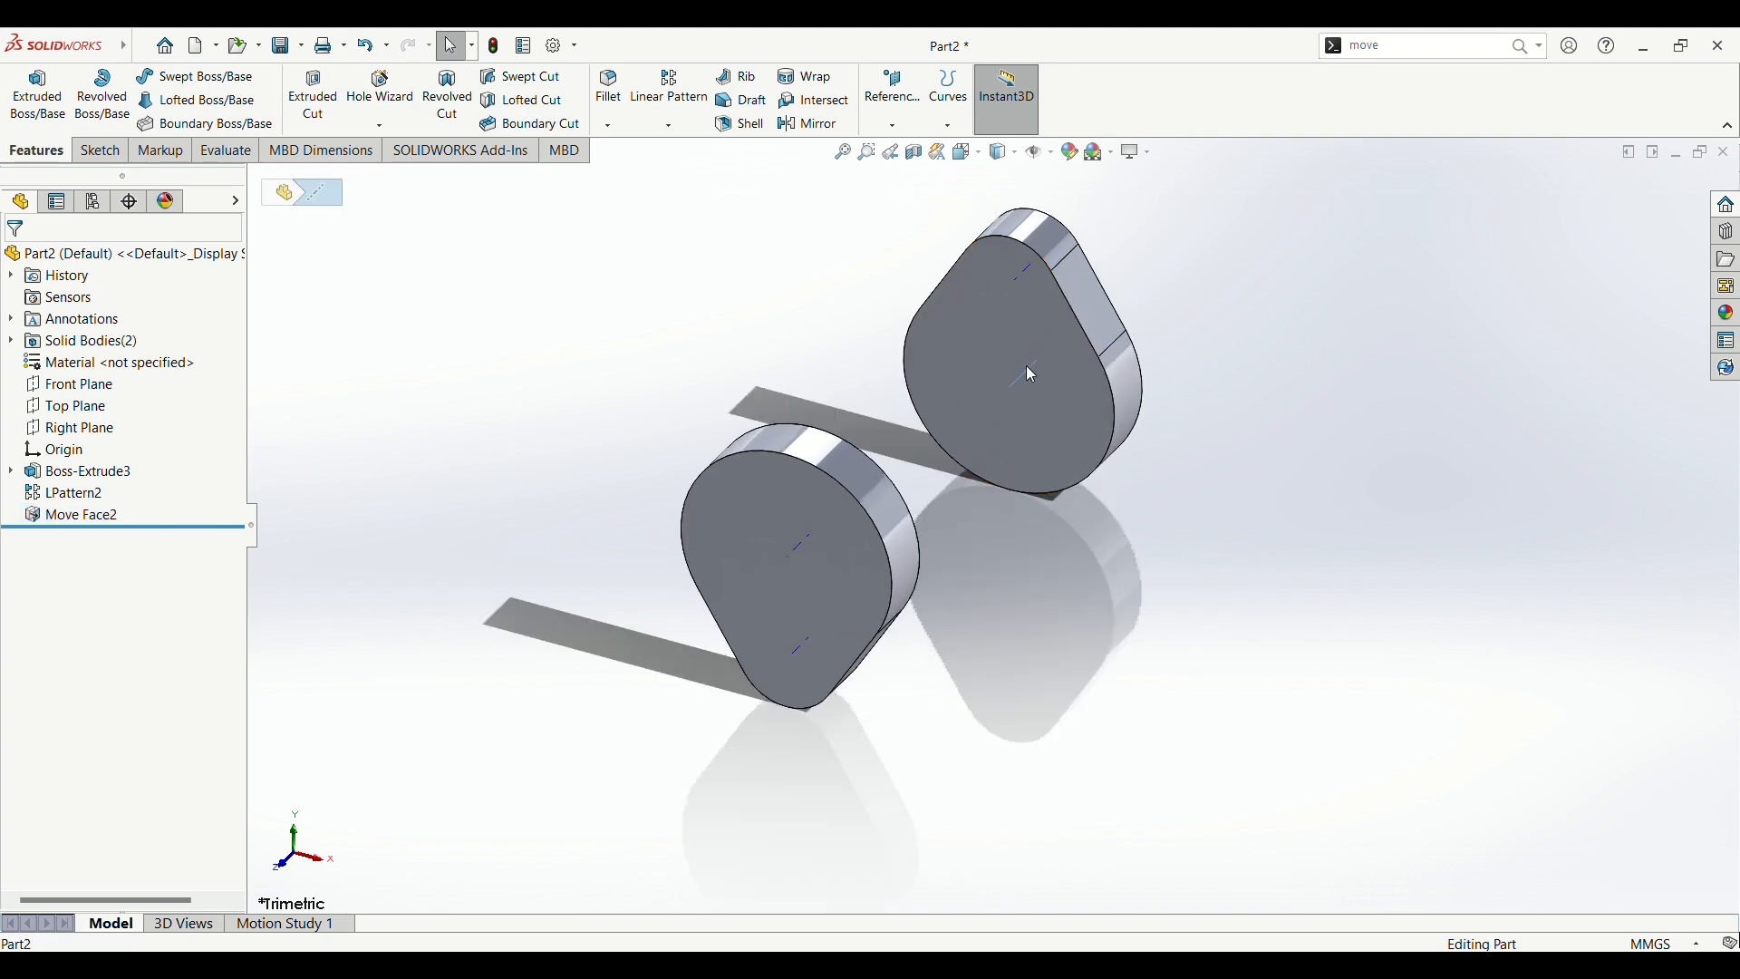
pyautogui.click(1014, 343)
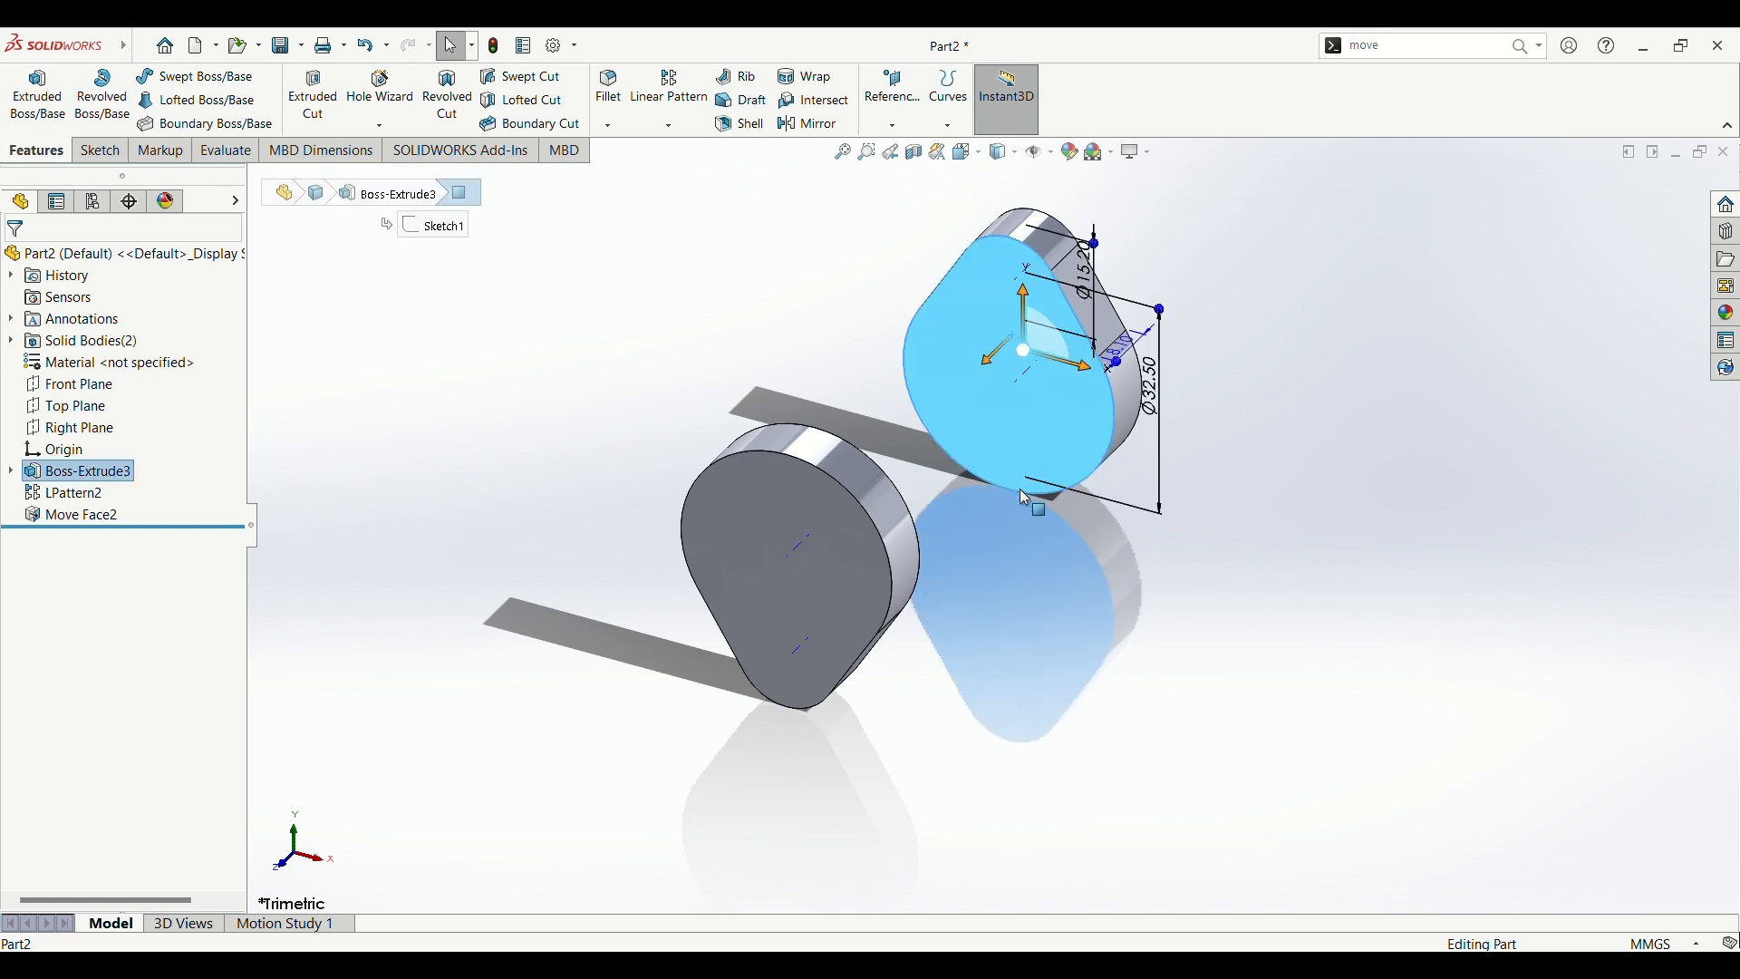
pyautogui.press('space')
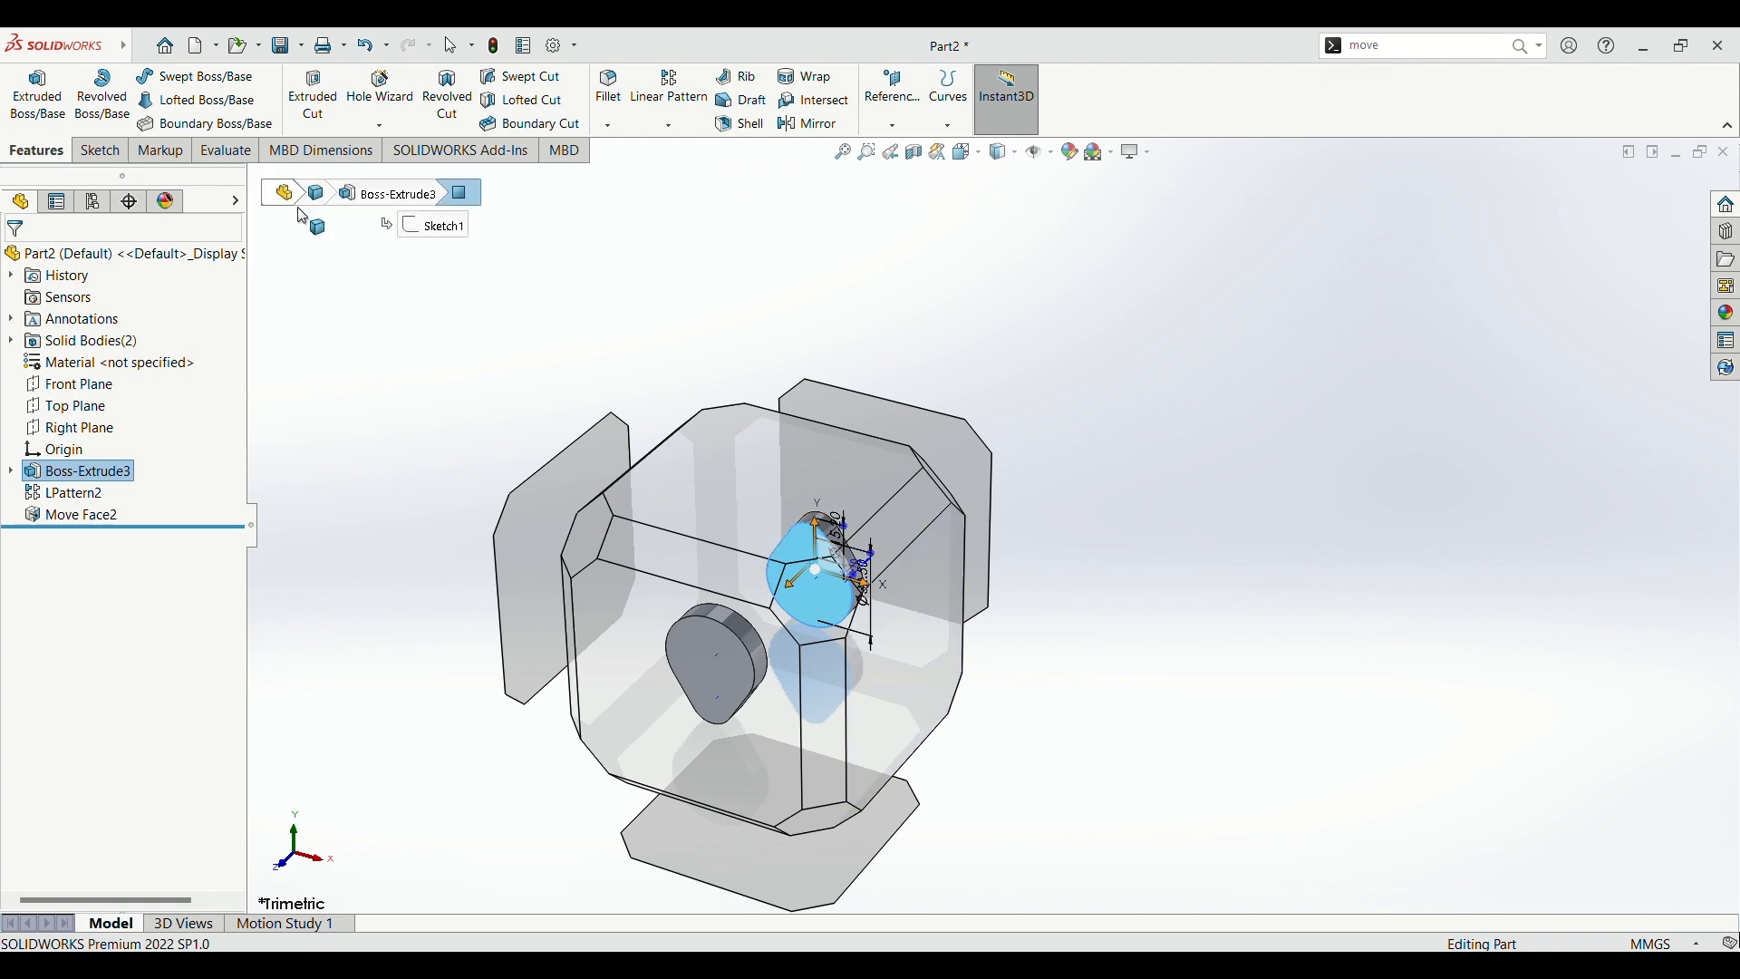
pyautogui.click(207, 157)
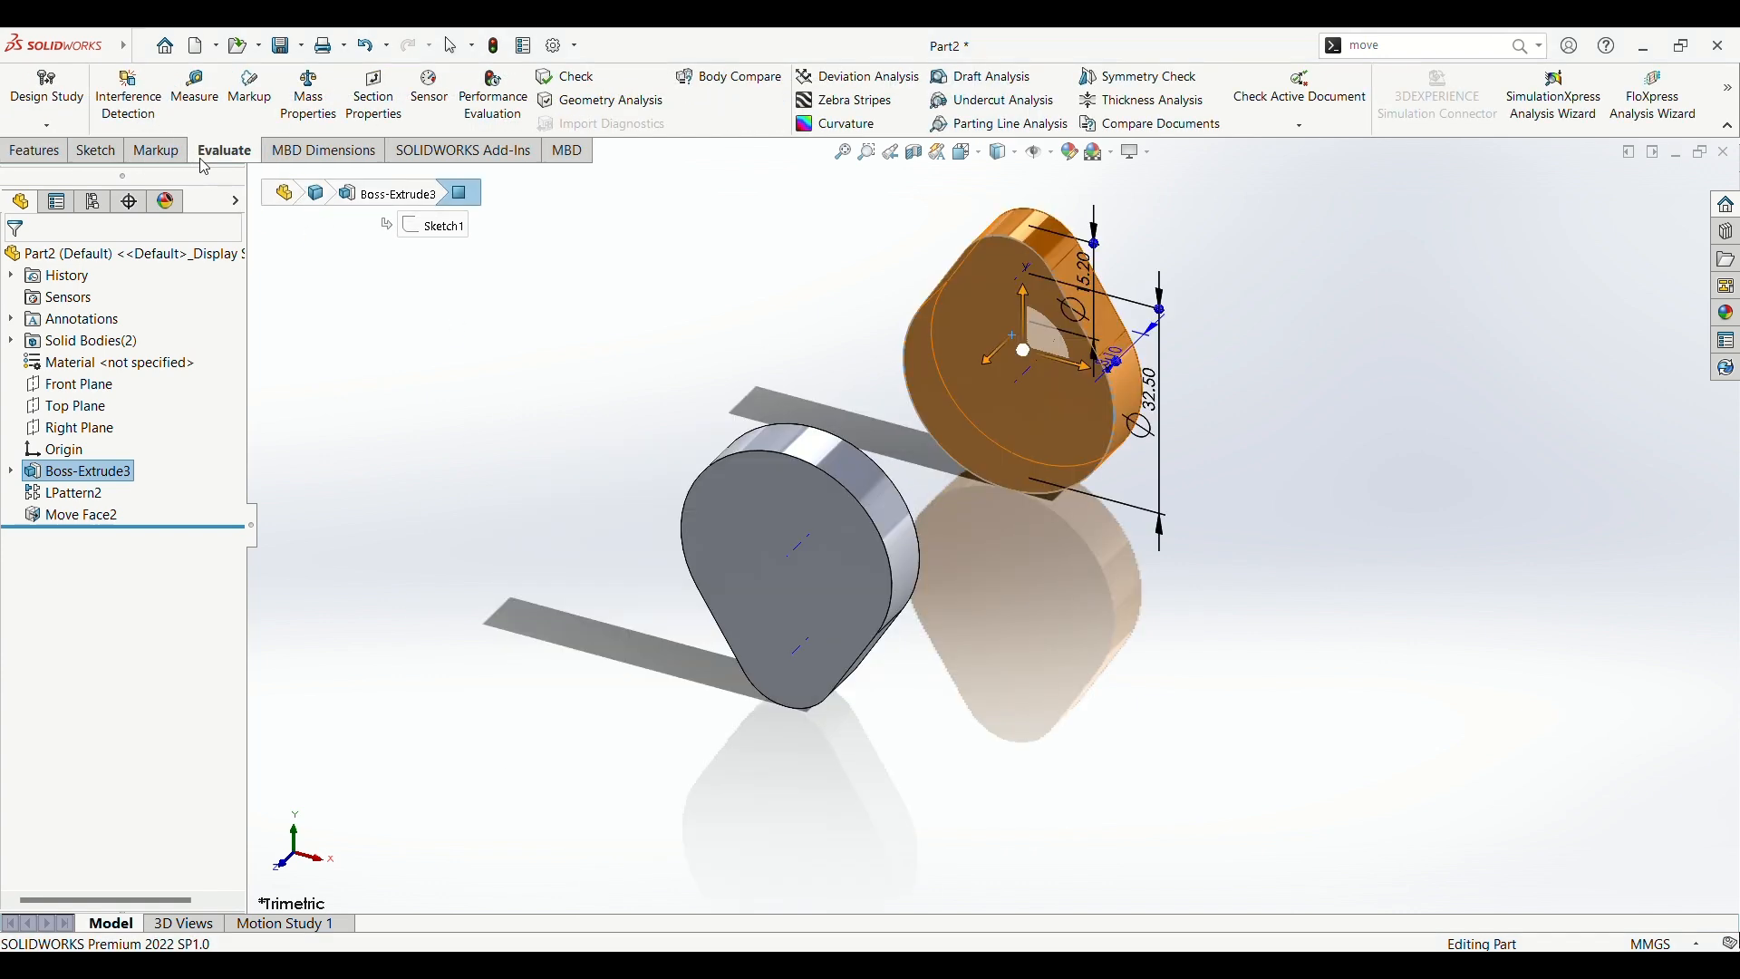
pyautogui.hotkey('ctrl', '8')
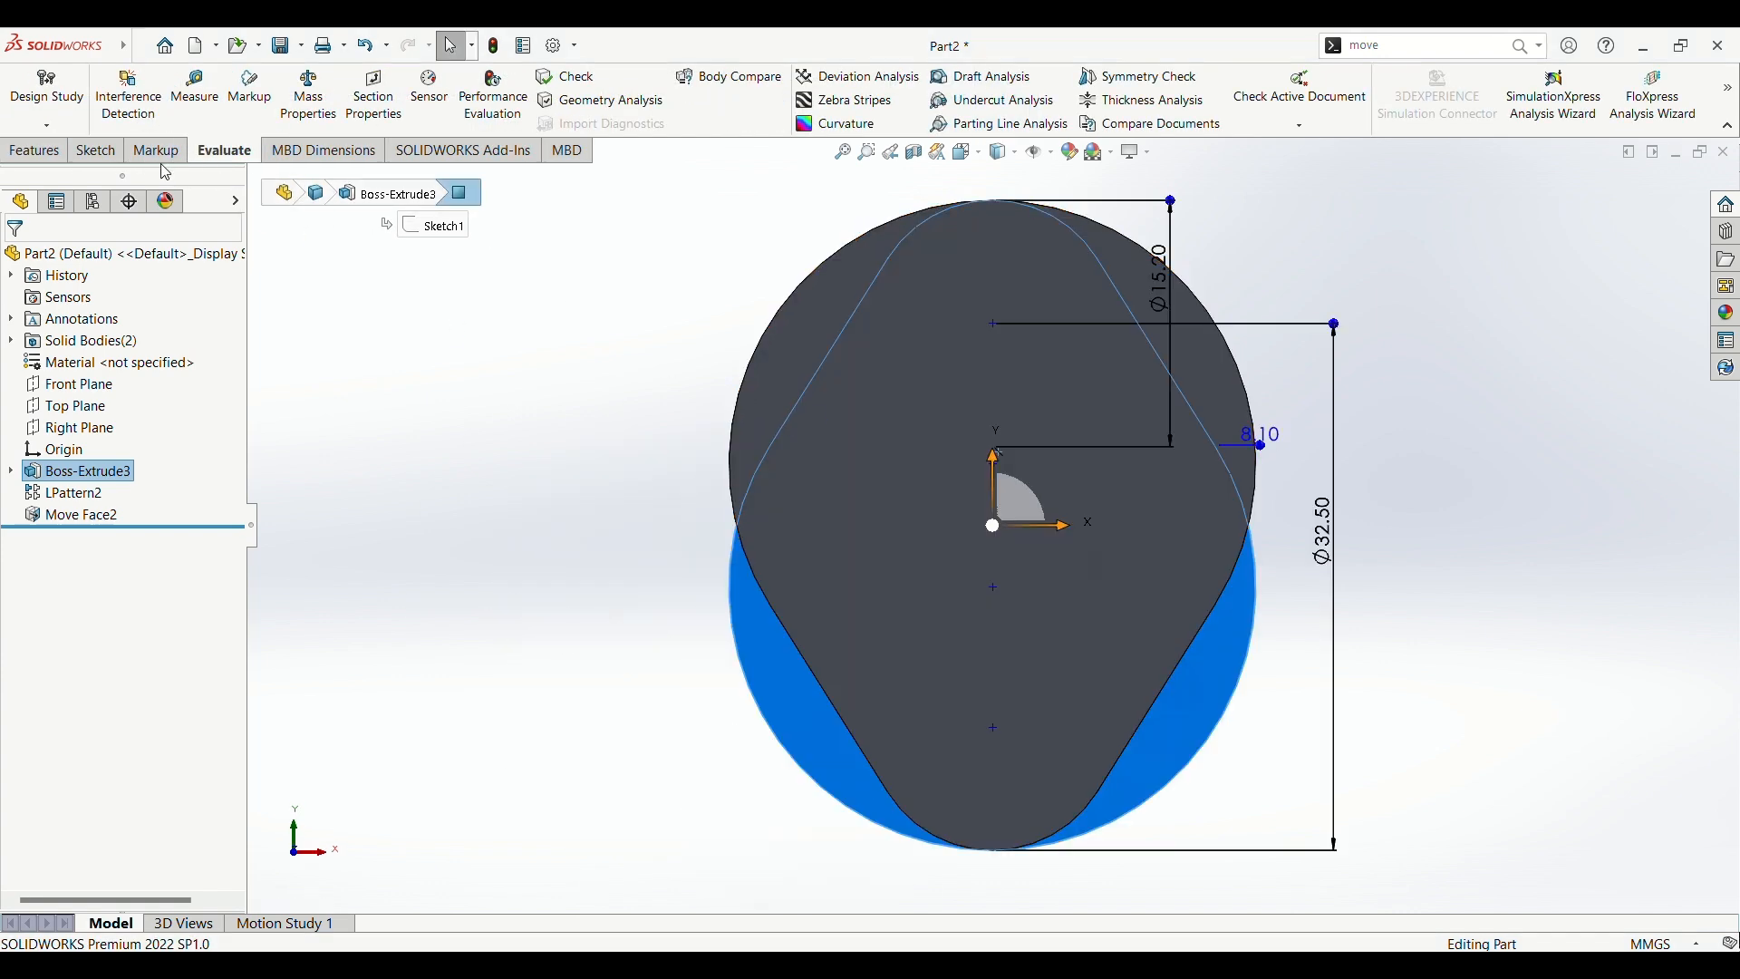
pyautogui.click(102, 152)
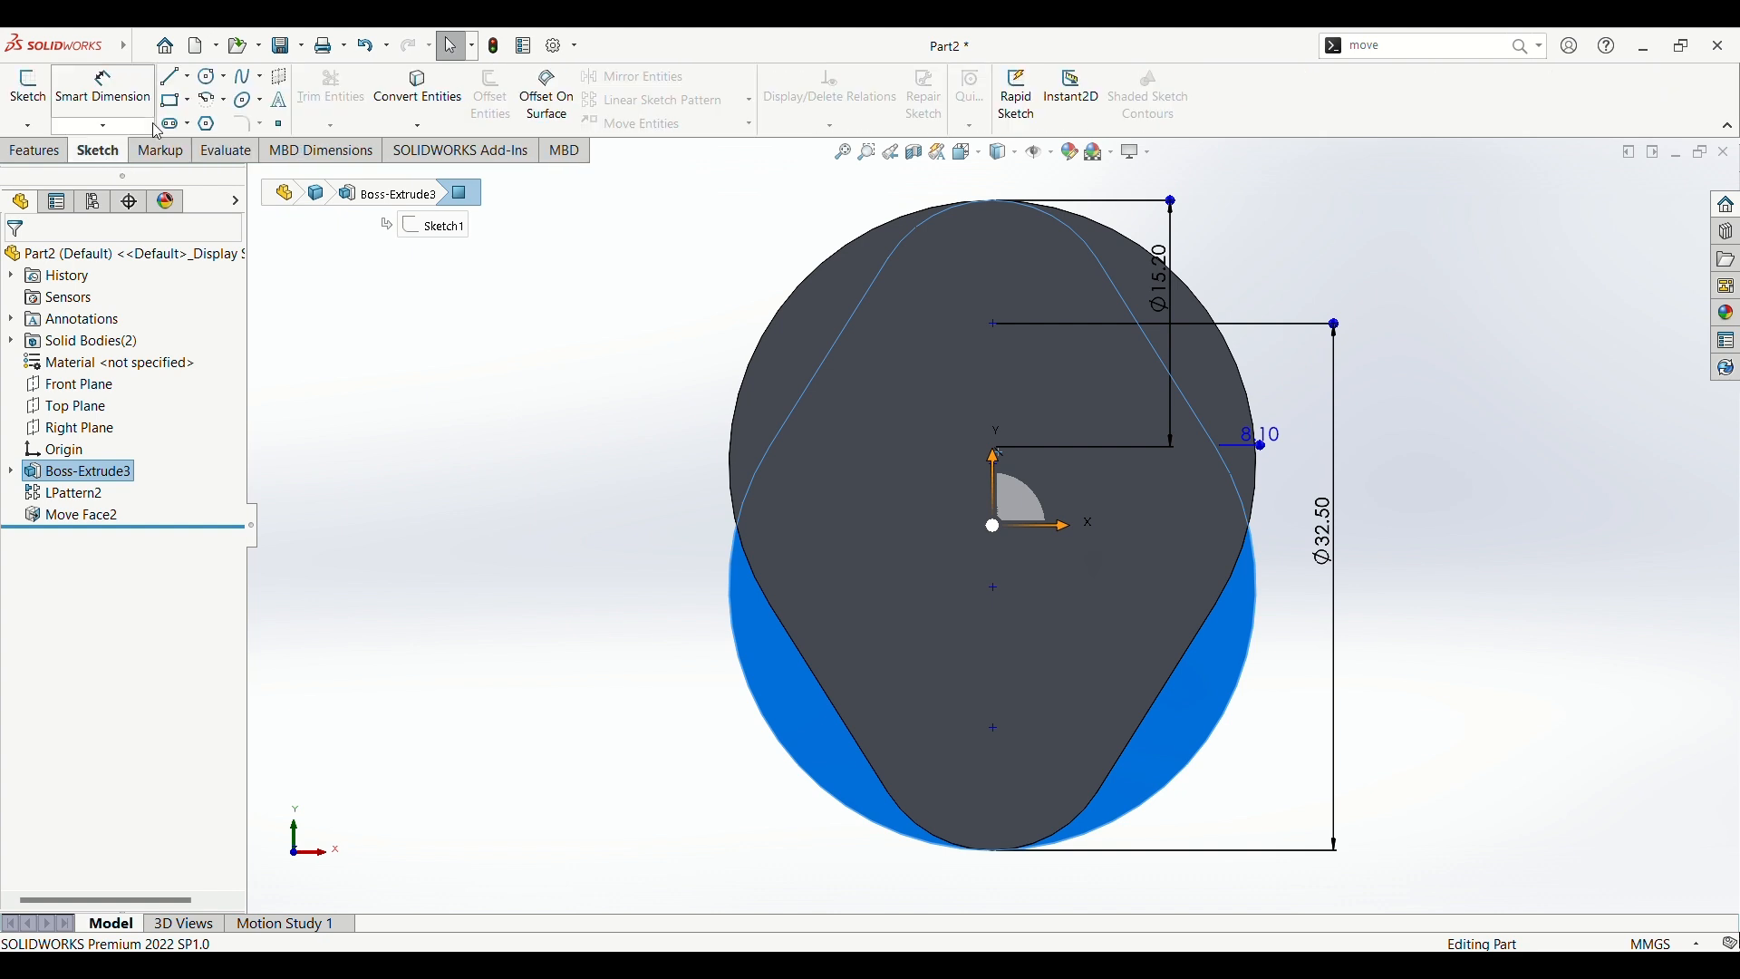
pyautogui.click(212, 78)
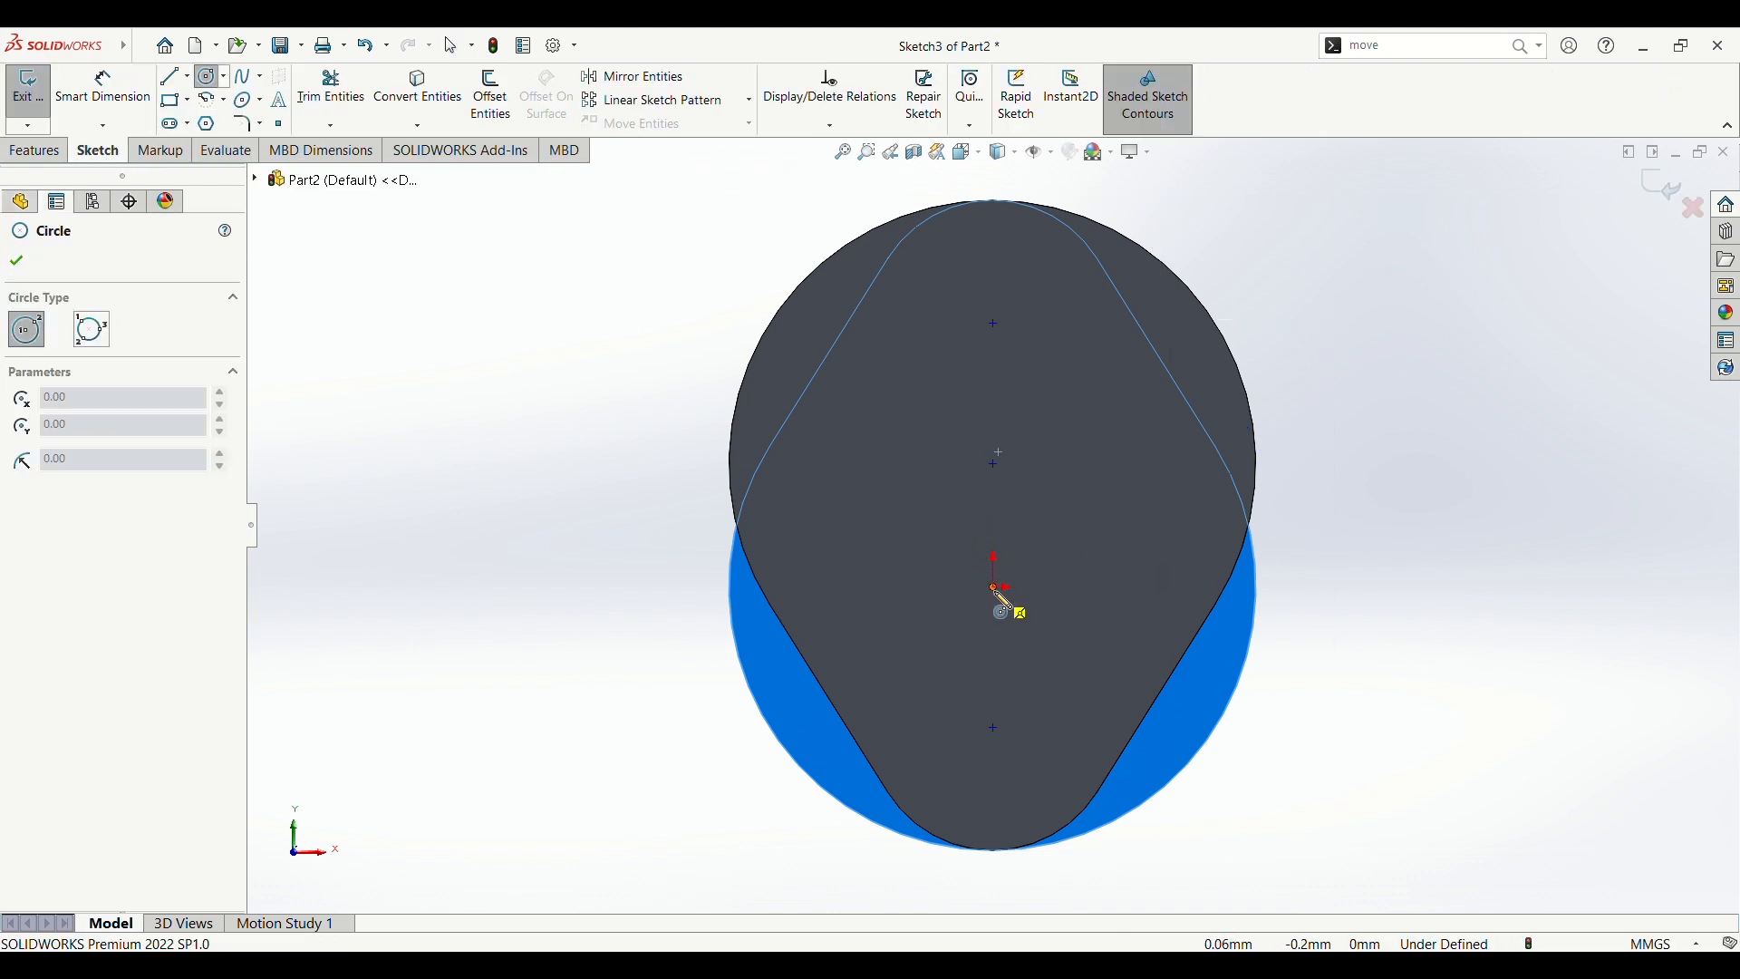
pyautogui.moveTo(994, 589); pyautogui.dragTo(1010, 748)
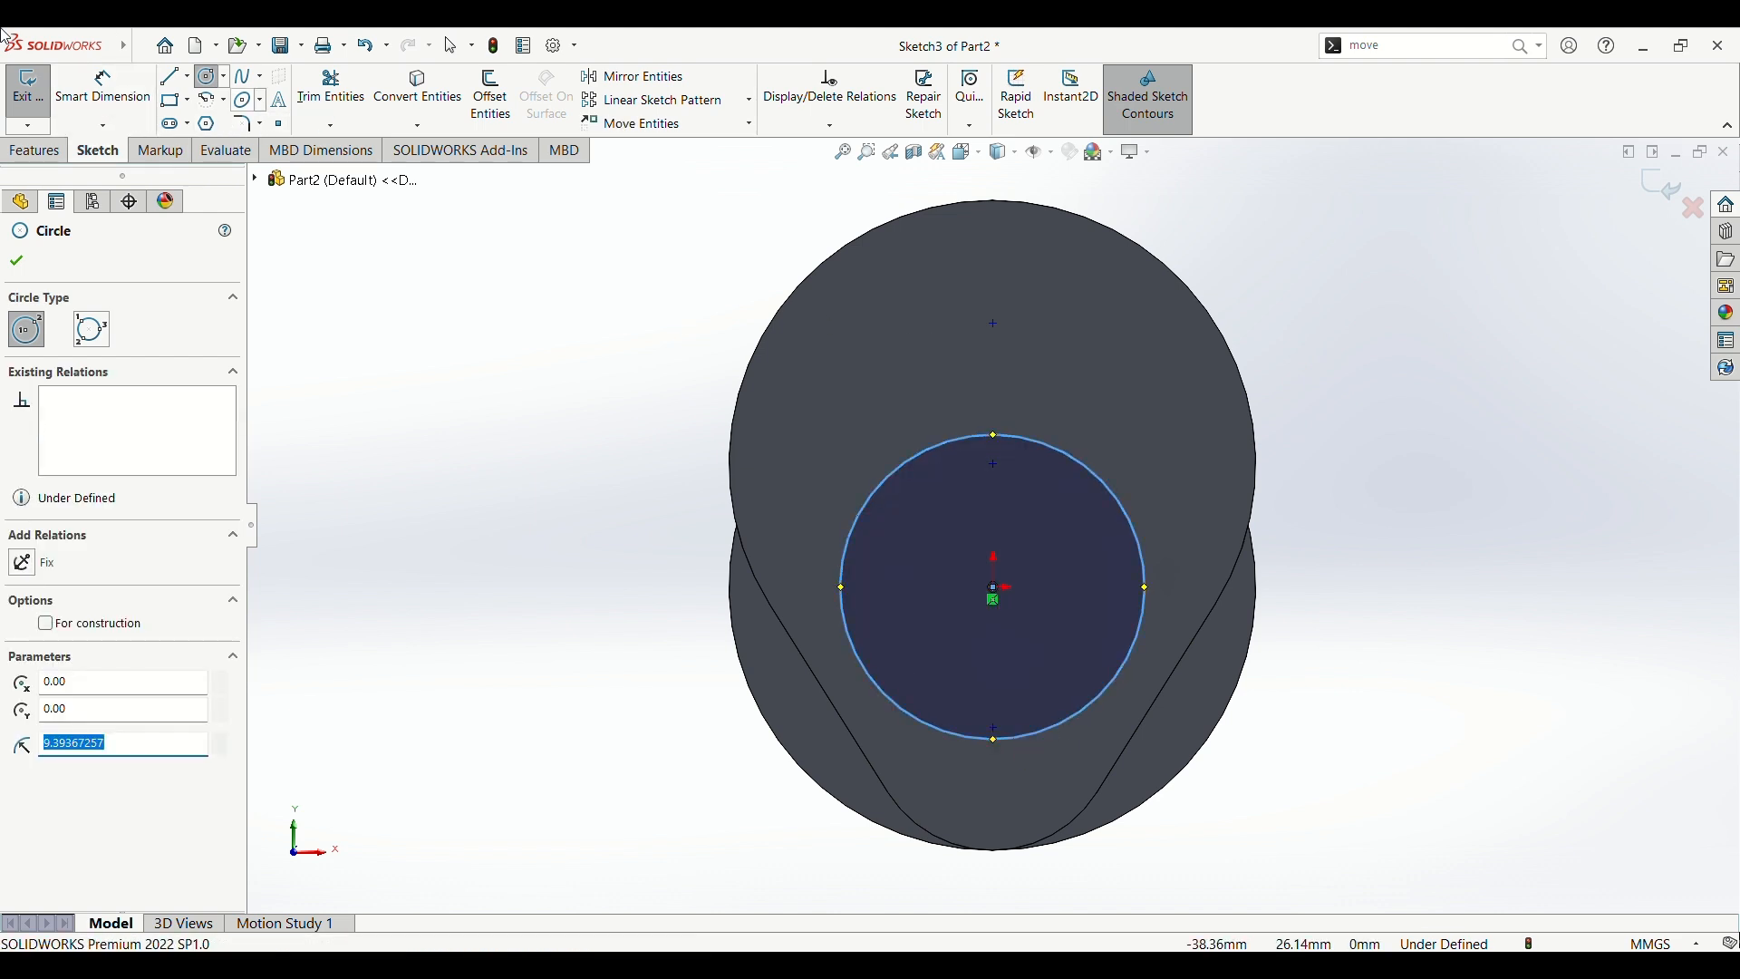
# Step: Dimension the circle's diameter as 21 mm
pyautogui.click(102, 88)
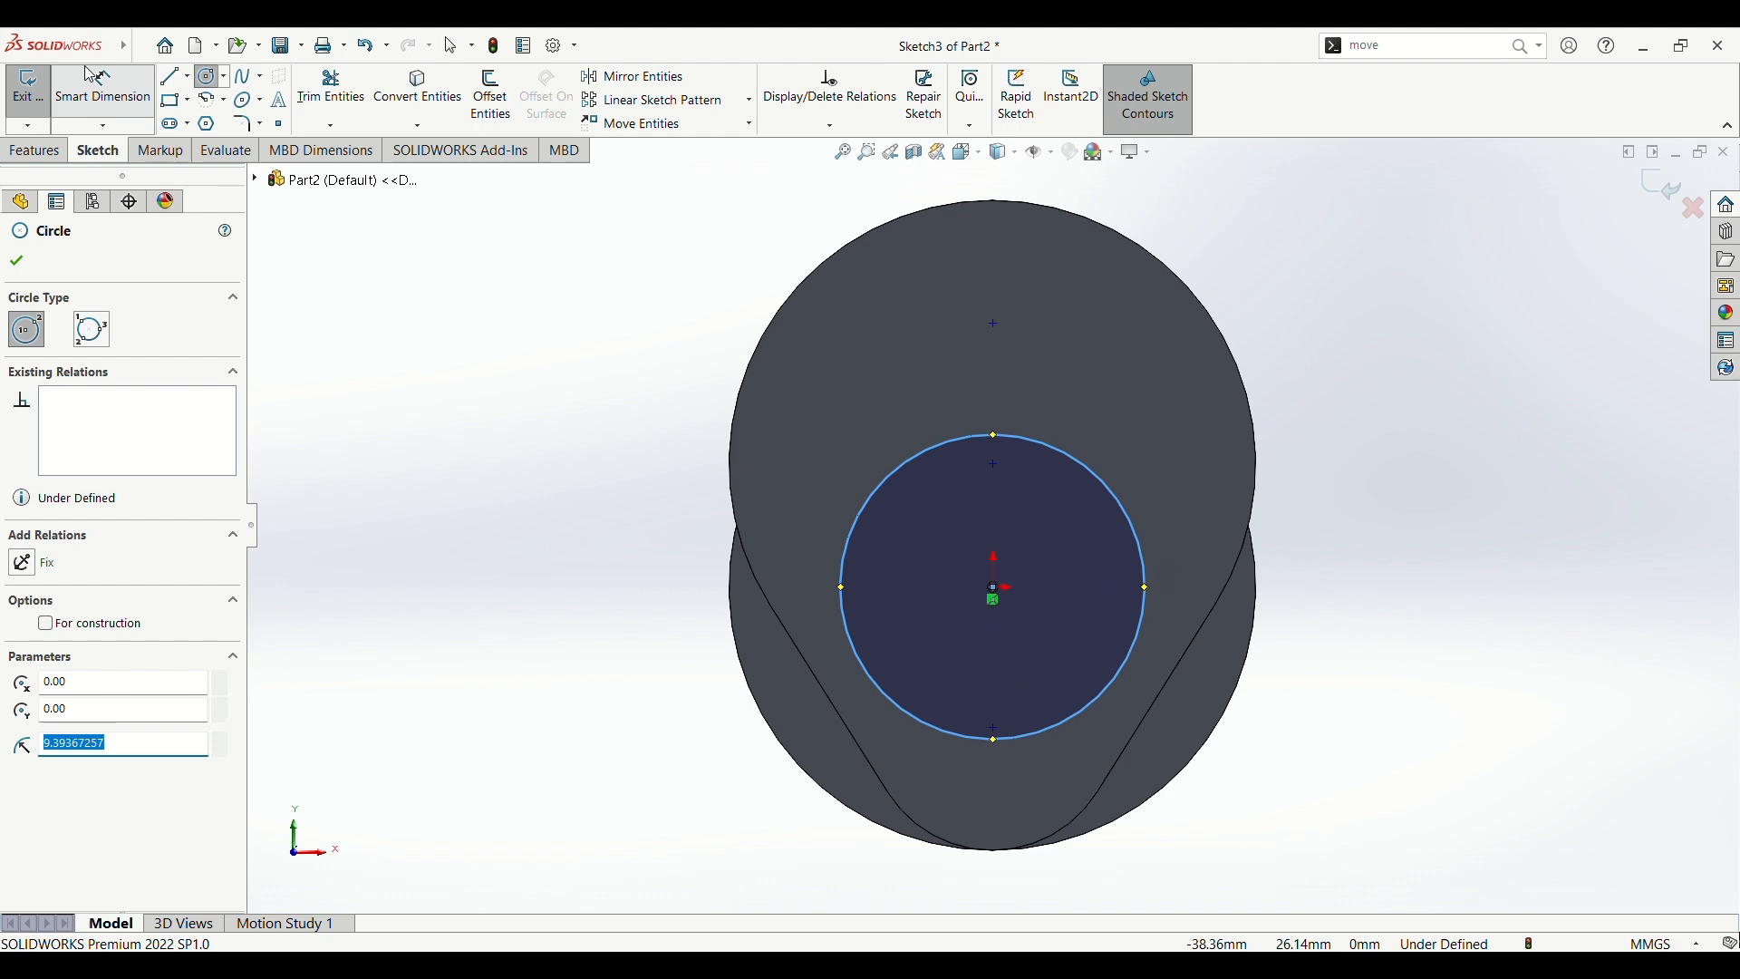
pyautogui.click(1063, 451)
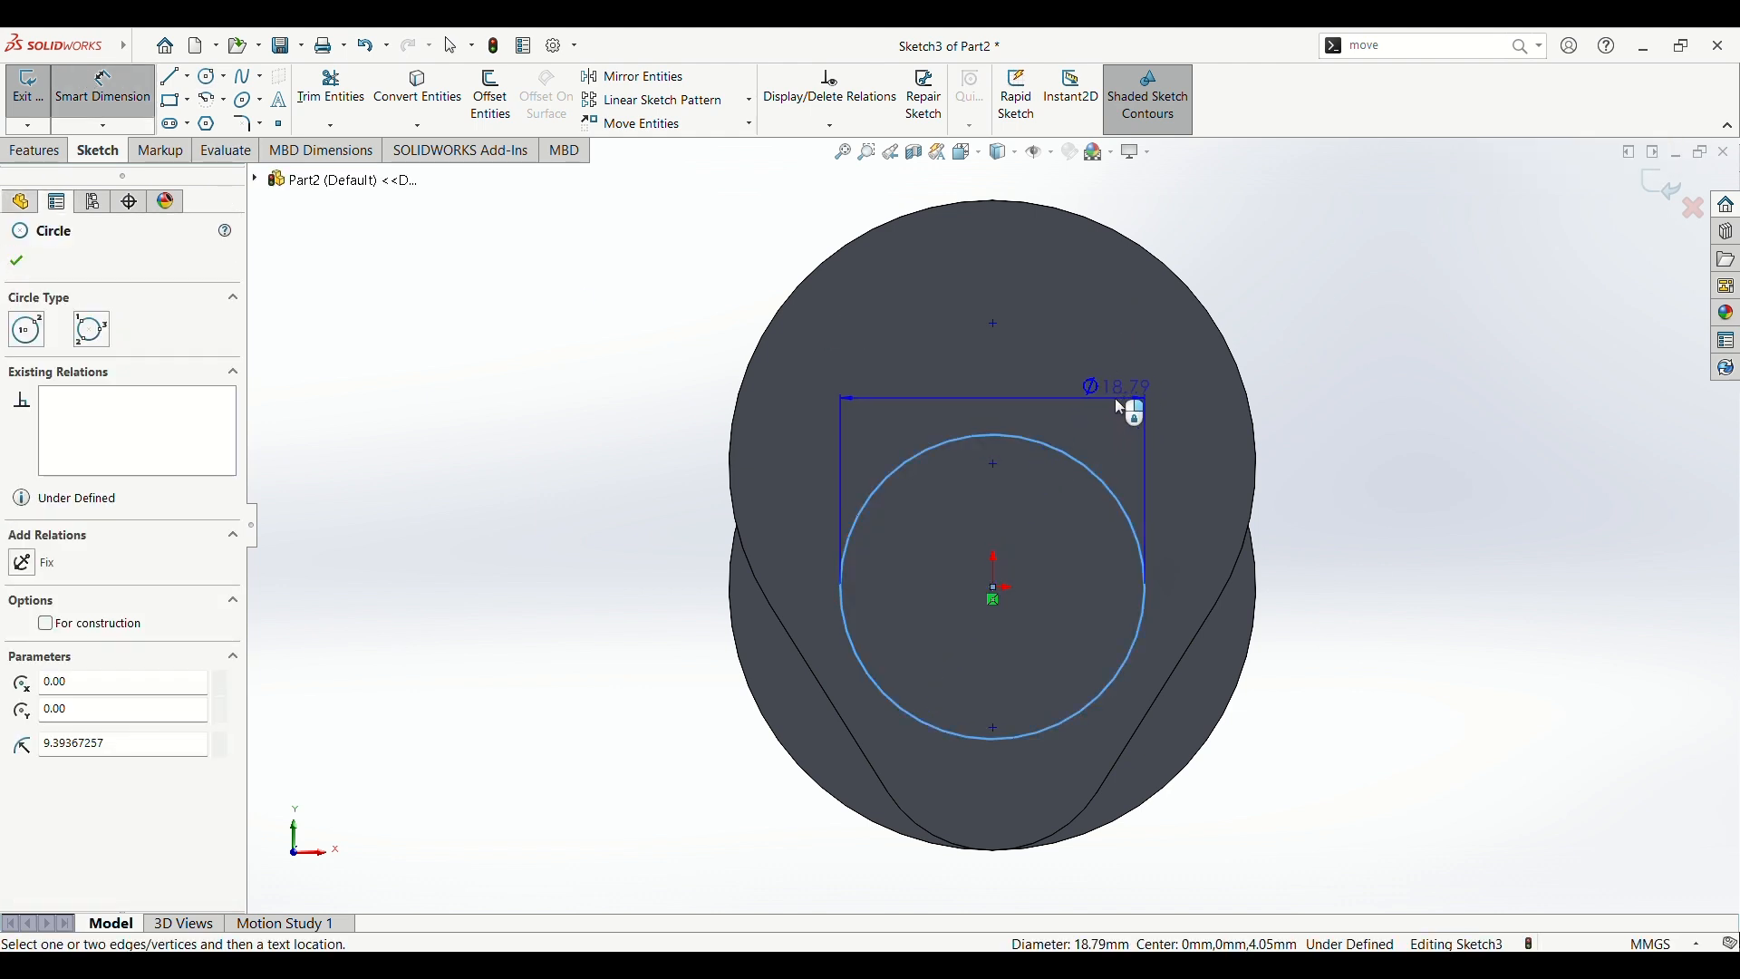
pyautogui.click(1115, 400)
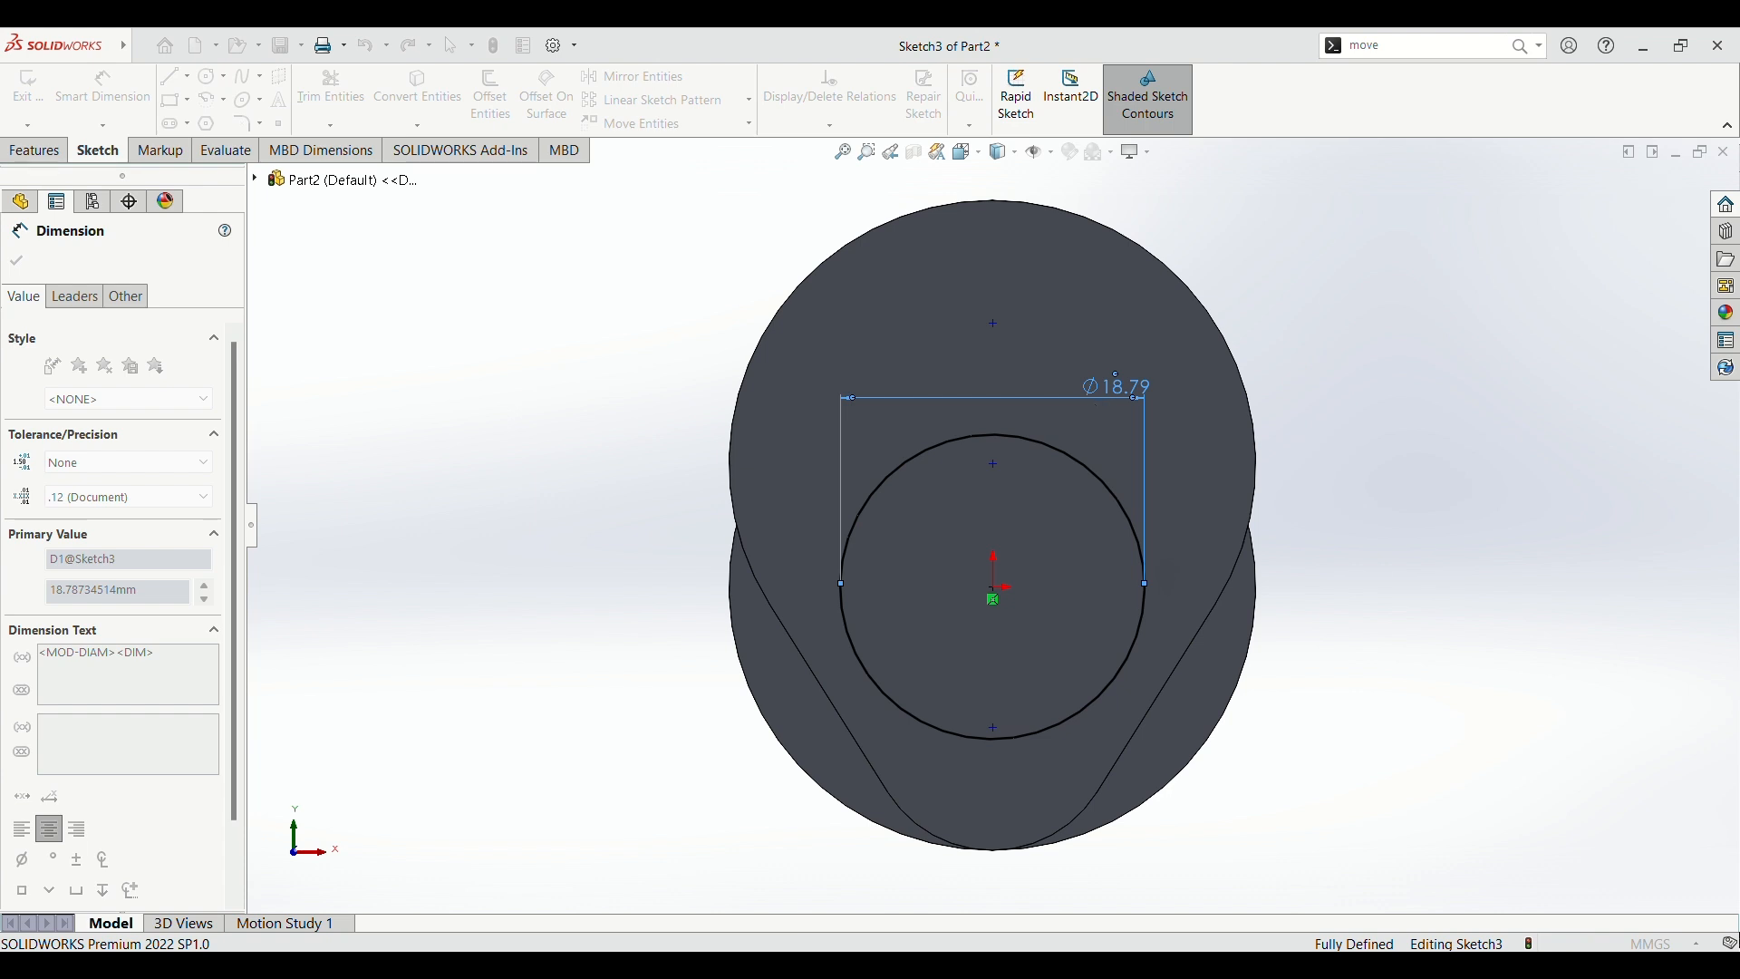
pyautogui.write('21')
pyautogui.press('Return')
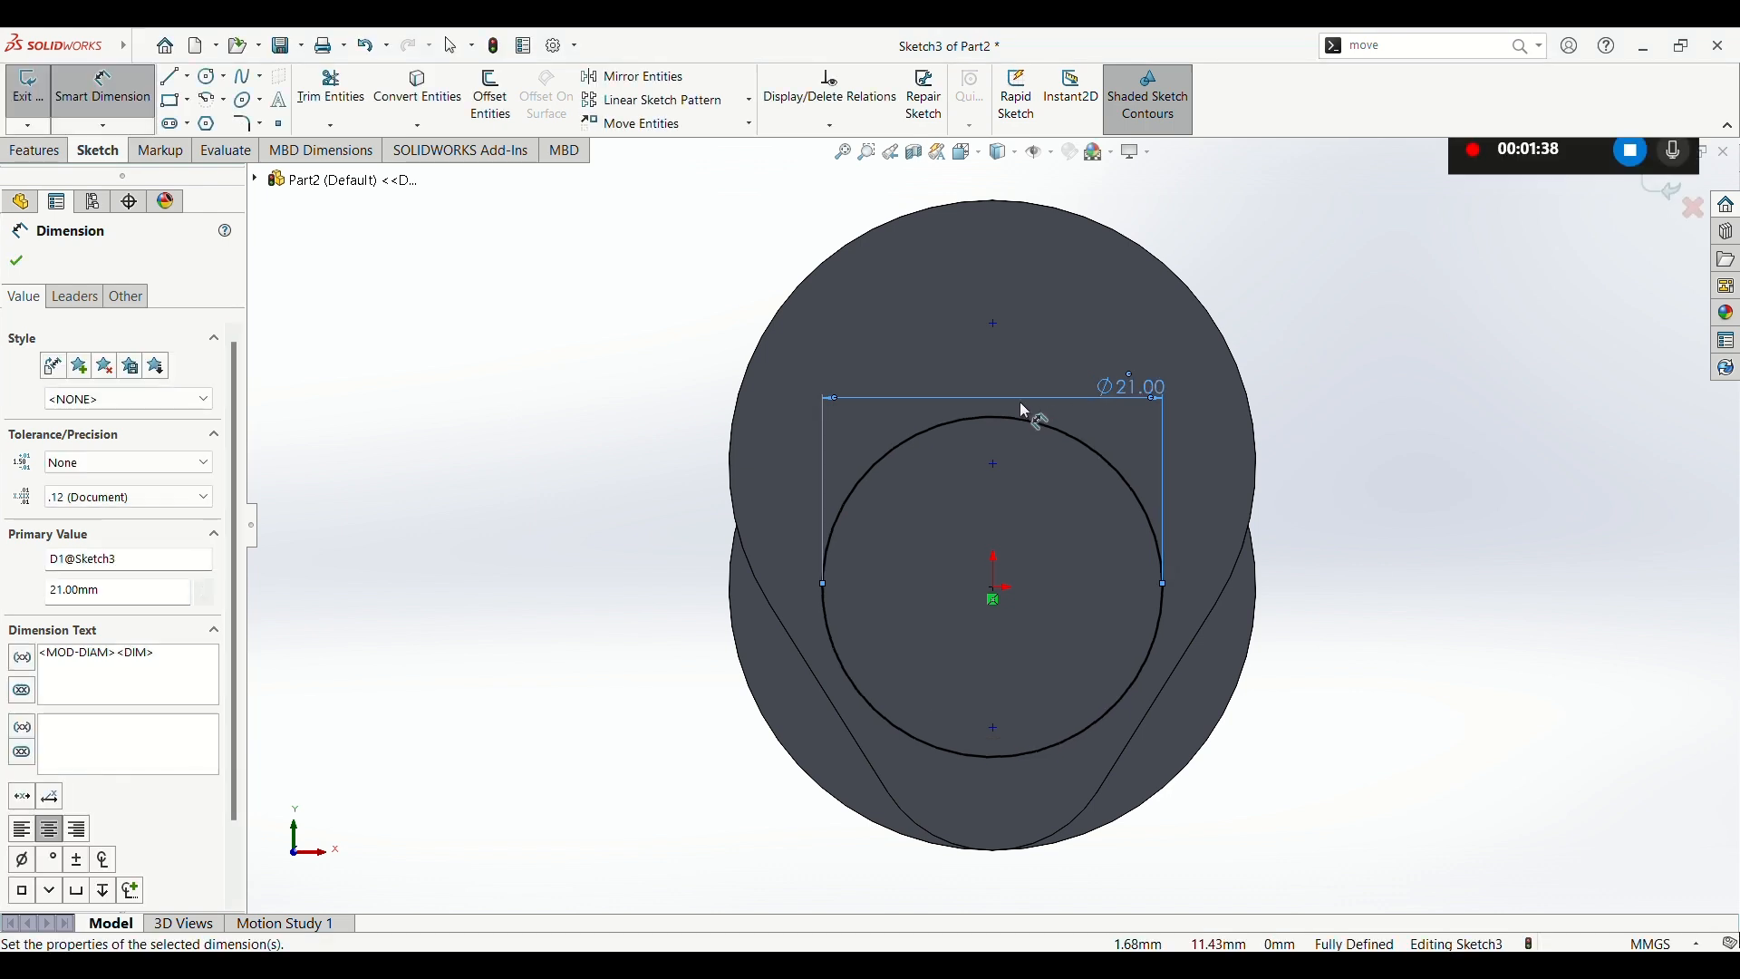
# Step: Extrude the 21 mm circle from the original plate's front face as a blind boss 140 mm long towards and past the second plate
pyautogui.click(66, 94)
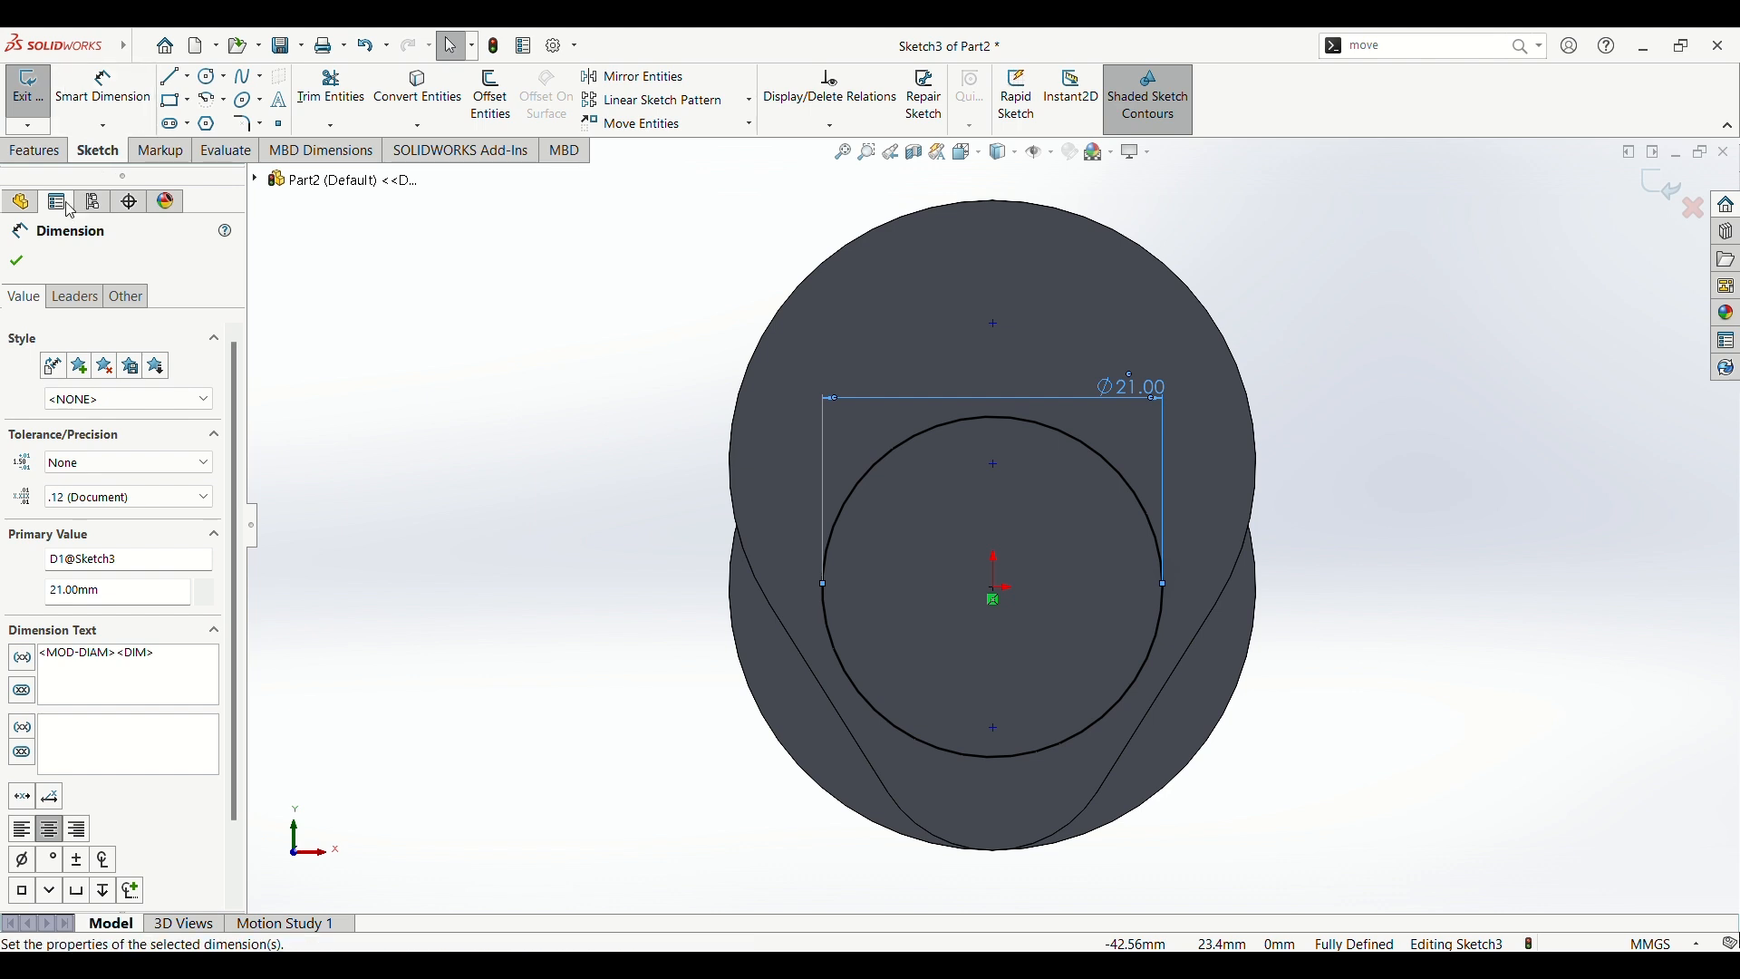
pyautogui.click(53, 151)
pyautogui.click(35, 115)
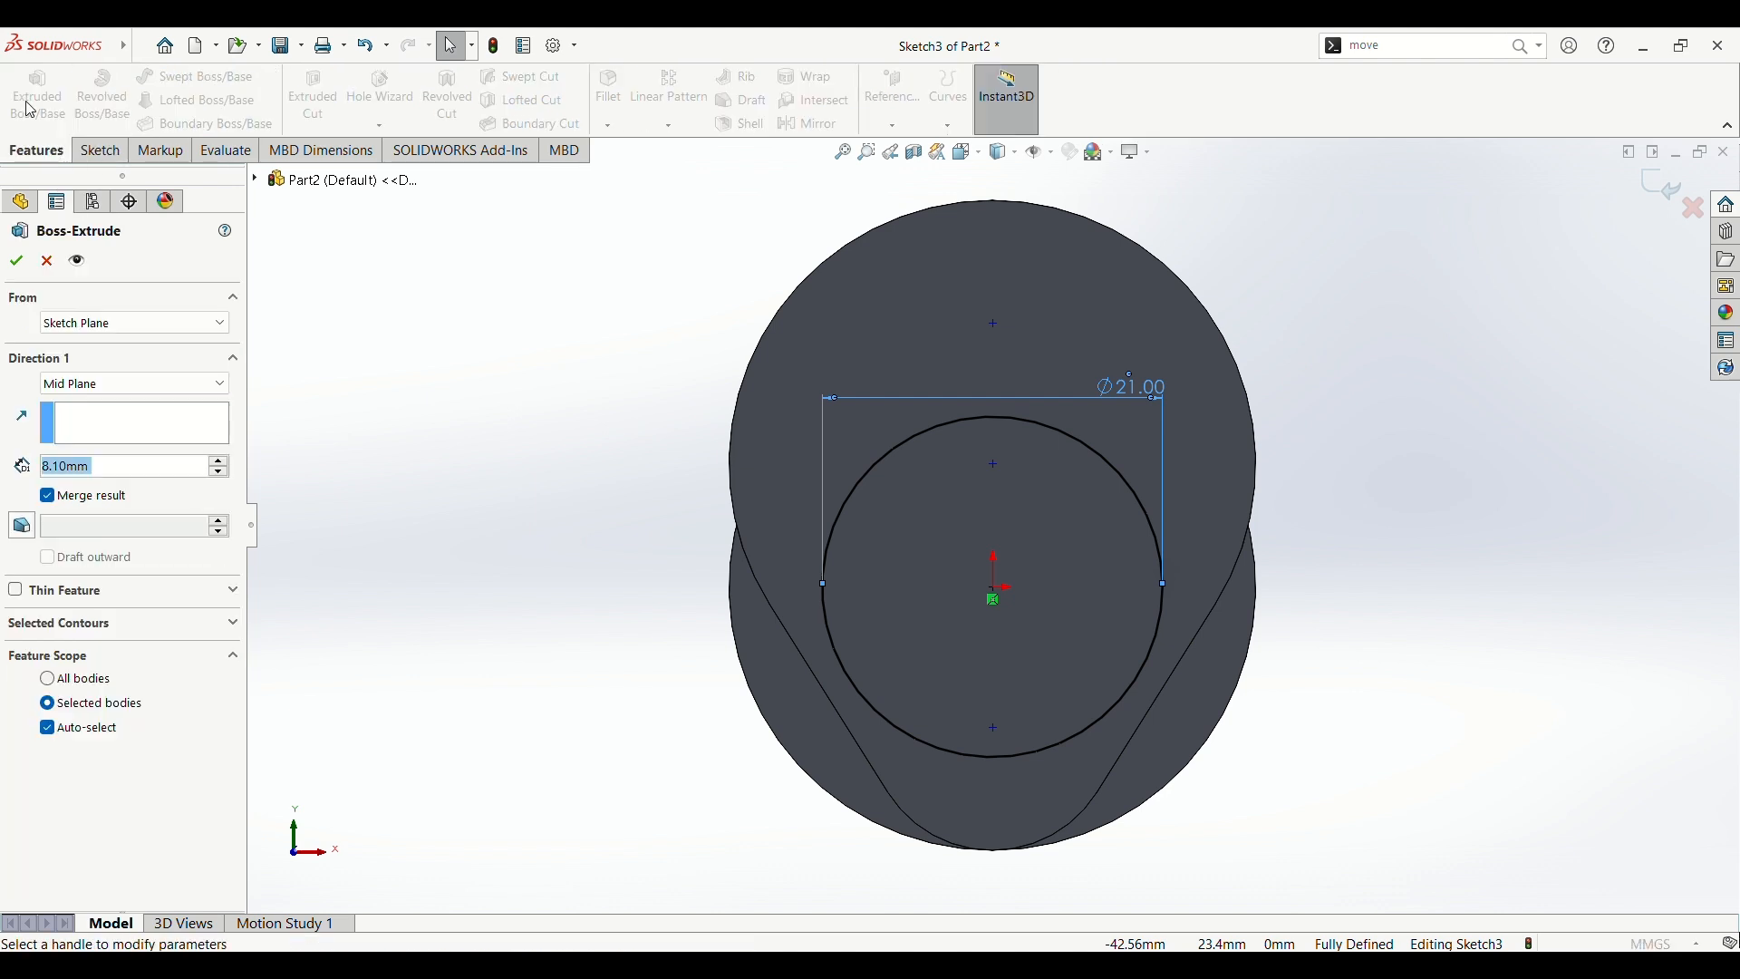
pyautogui.moveTo(456, 548); pyautogui.dragTo(301, 573, button='middle')
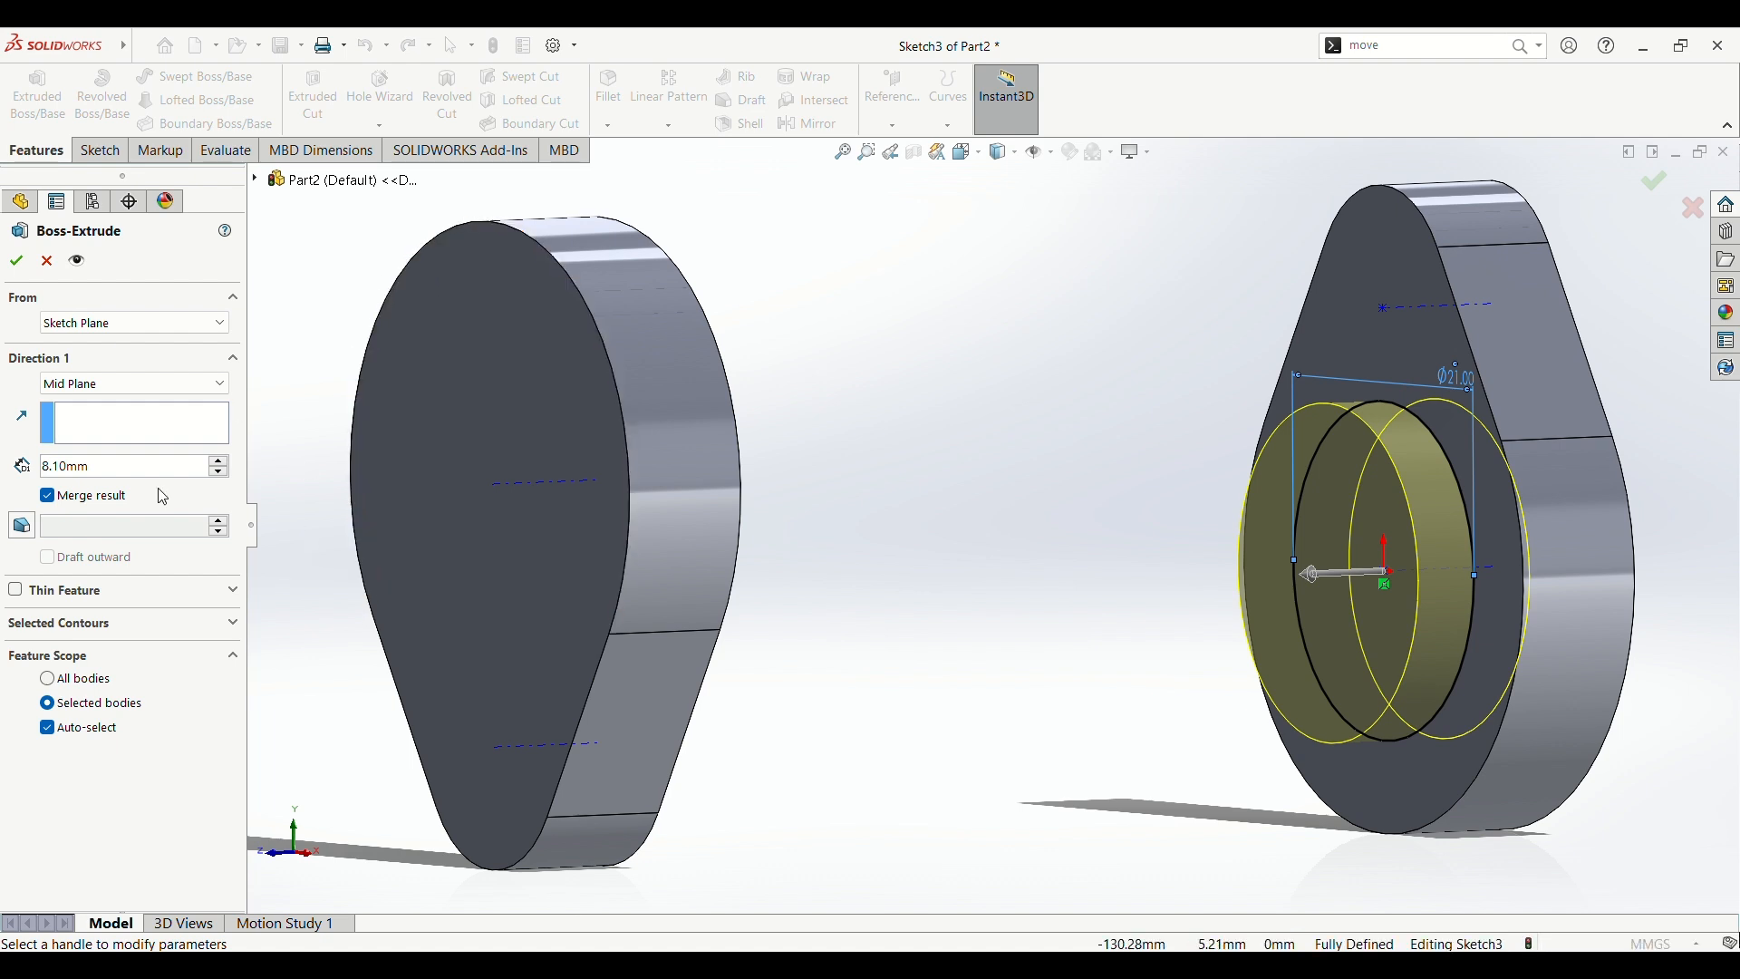
pyautogui.click(151, 384)
pyautogui.click(145, 409)
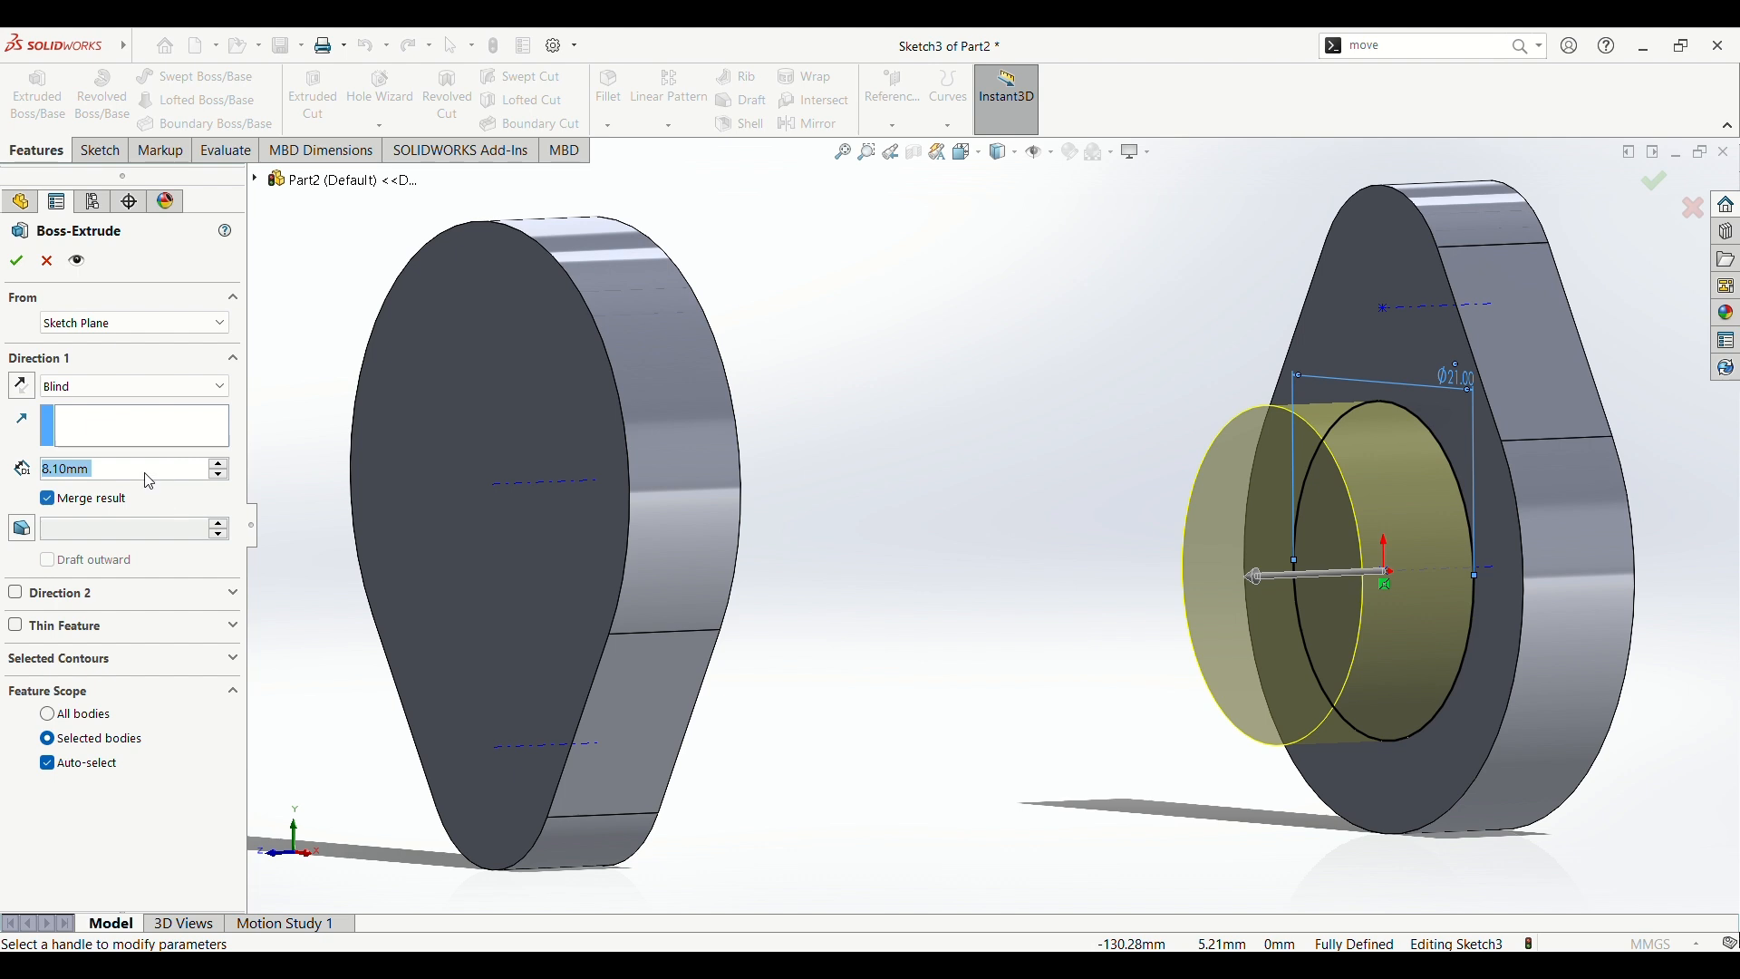
pyautogui.write('140')
pyautogui.click(92, 600)
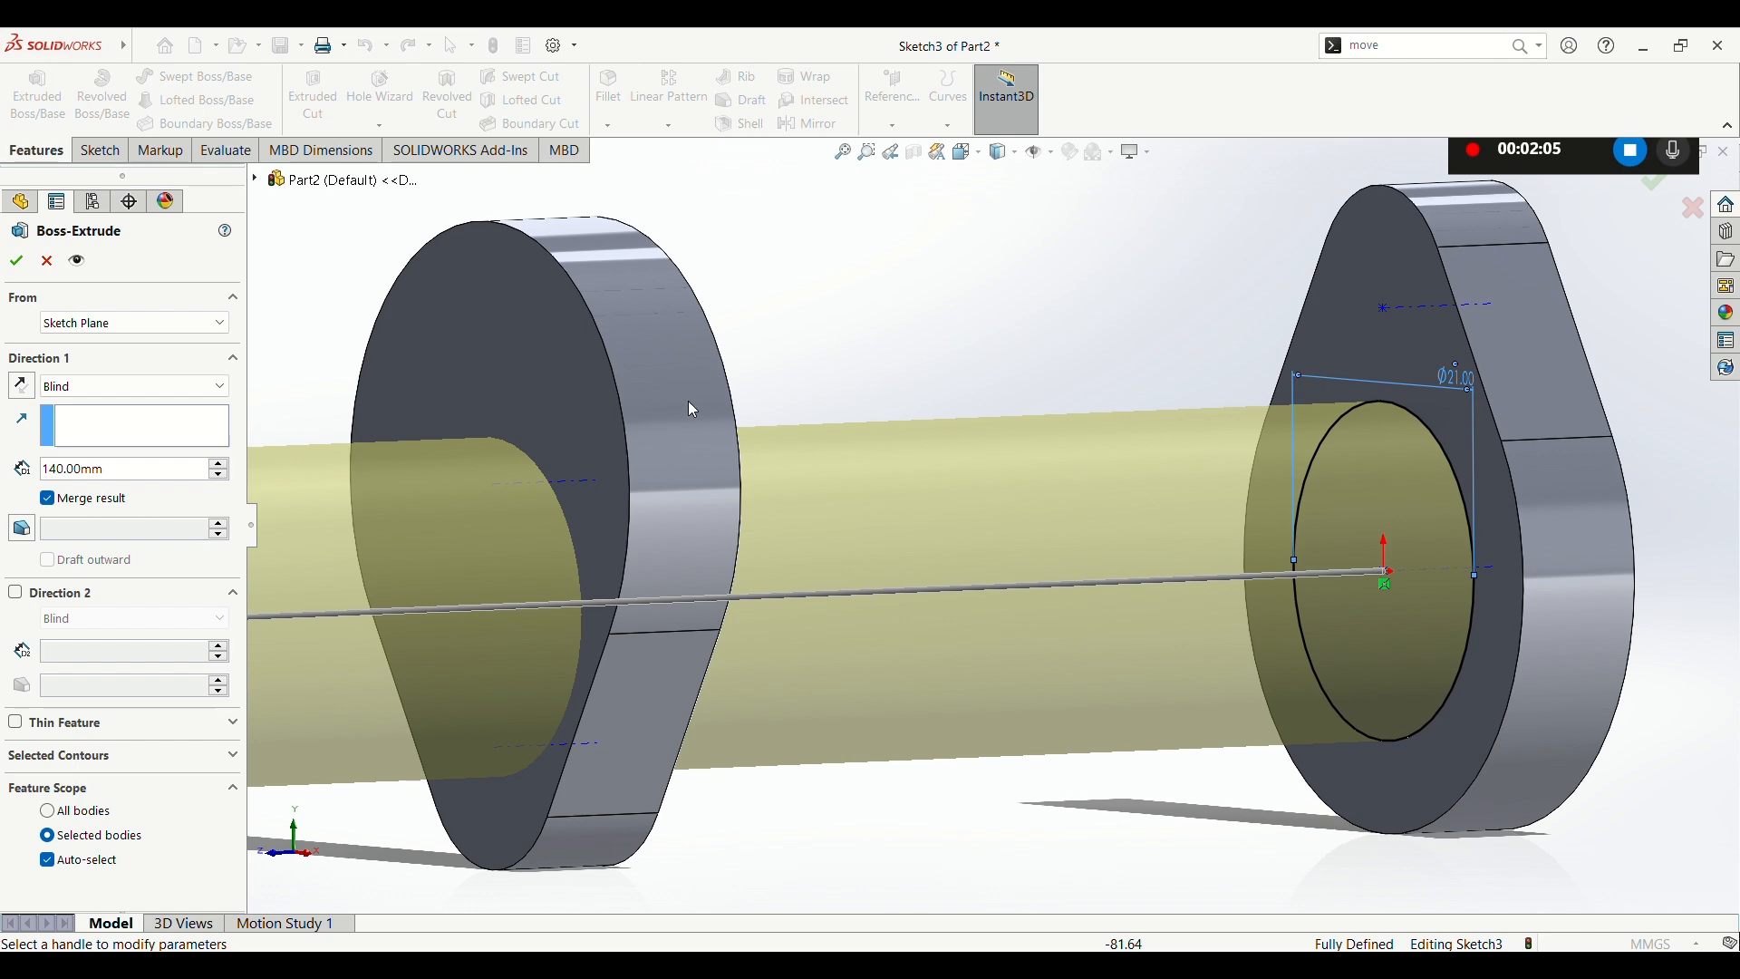
pyautogui.scroll(-4, 716, 370)
pyautogui.scroll(5, 780, 500)
pyautogui.scroll(4, 781, 500)
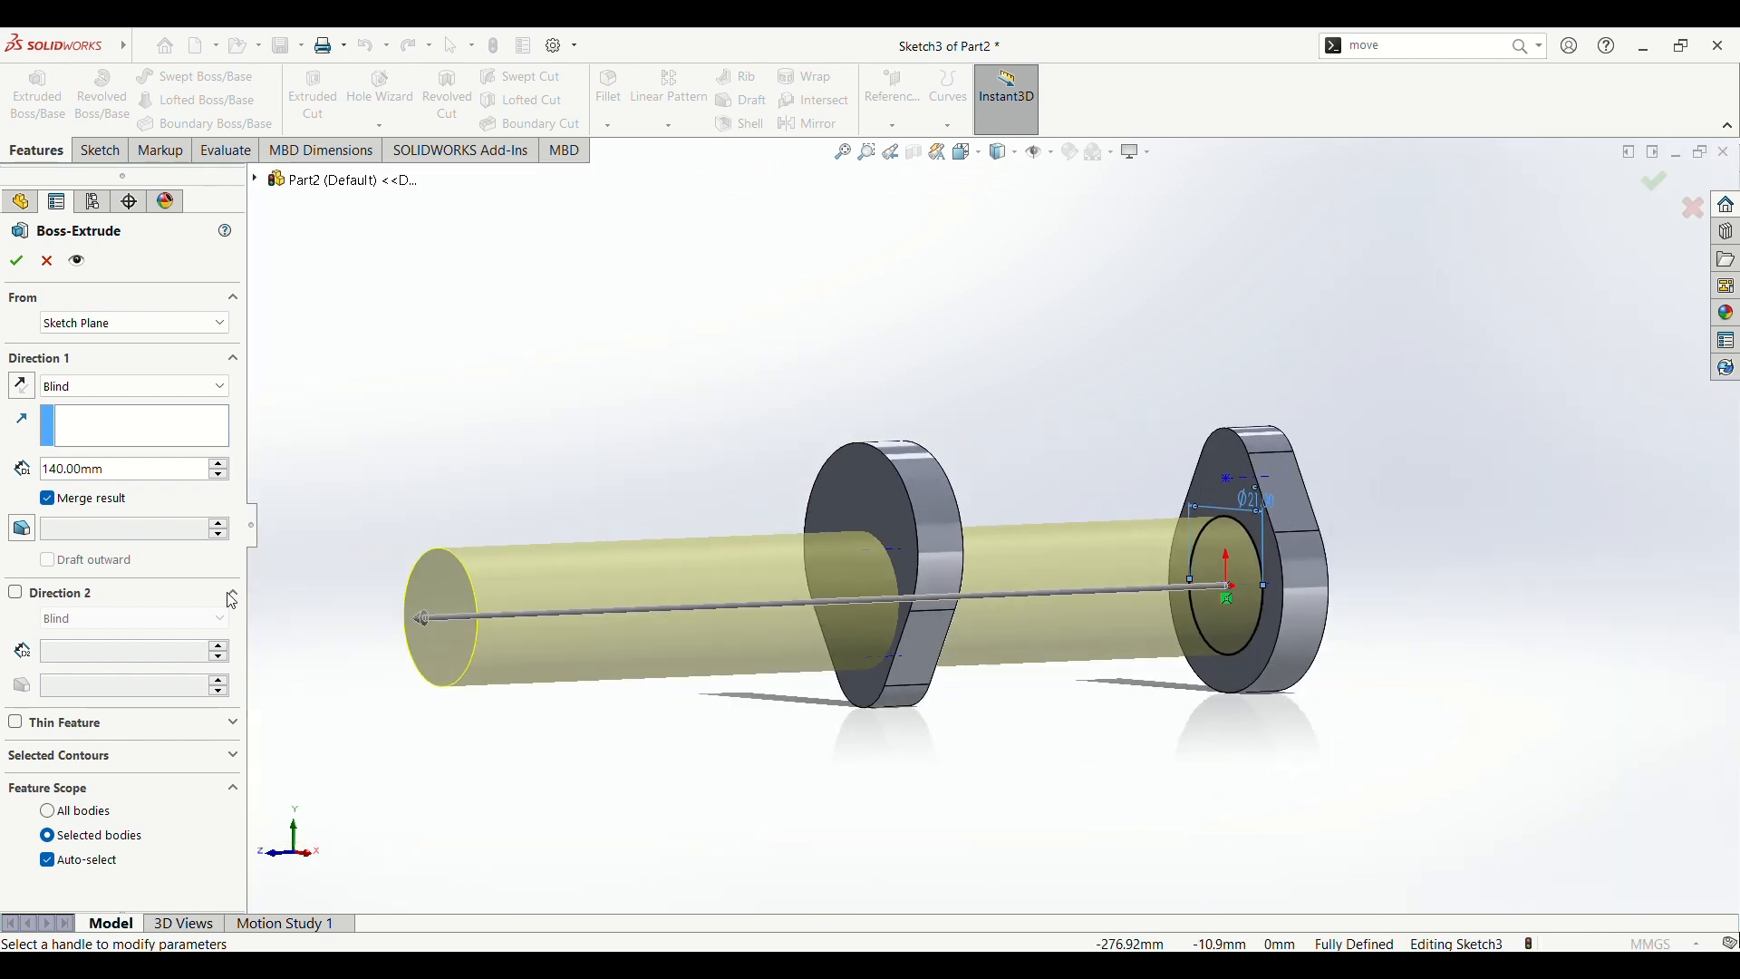
# Step: Add a second blind direction of 30 mm to the shaft extrusion and complete the boss
pyautogui.click(15, 594)
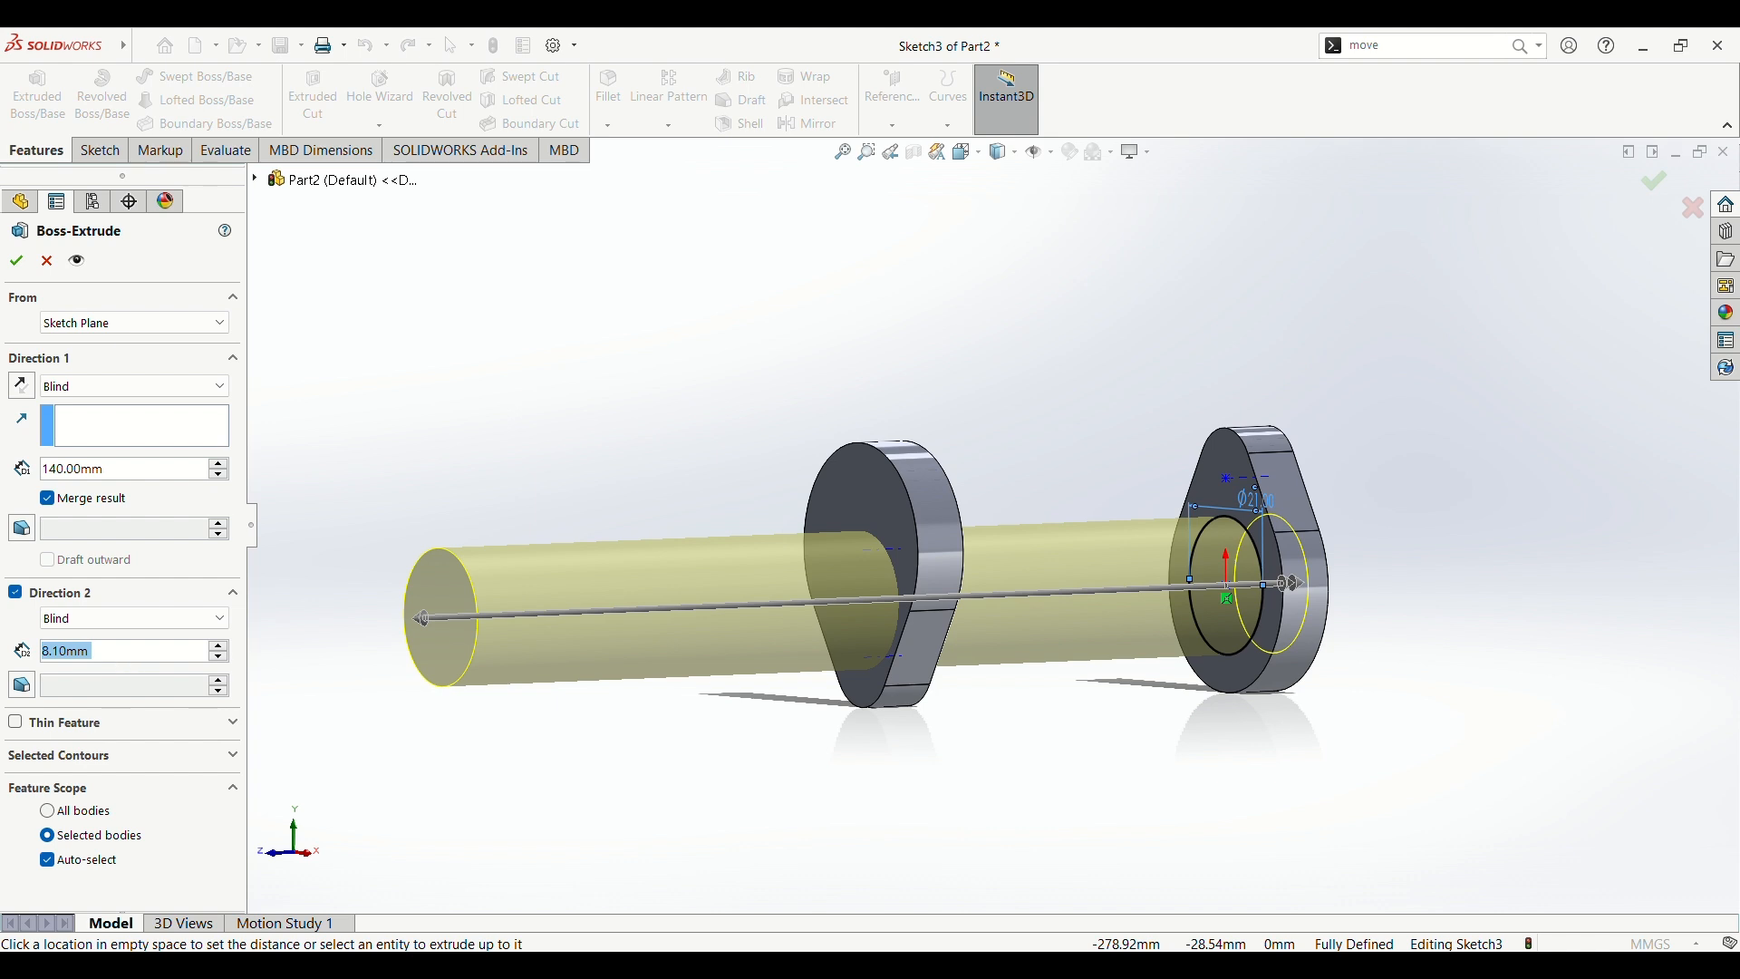
pyautogui.write('30')
pyautogui.press('Return')
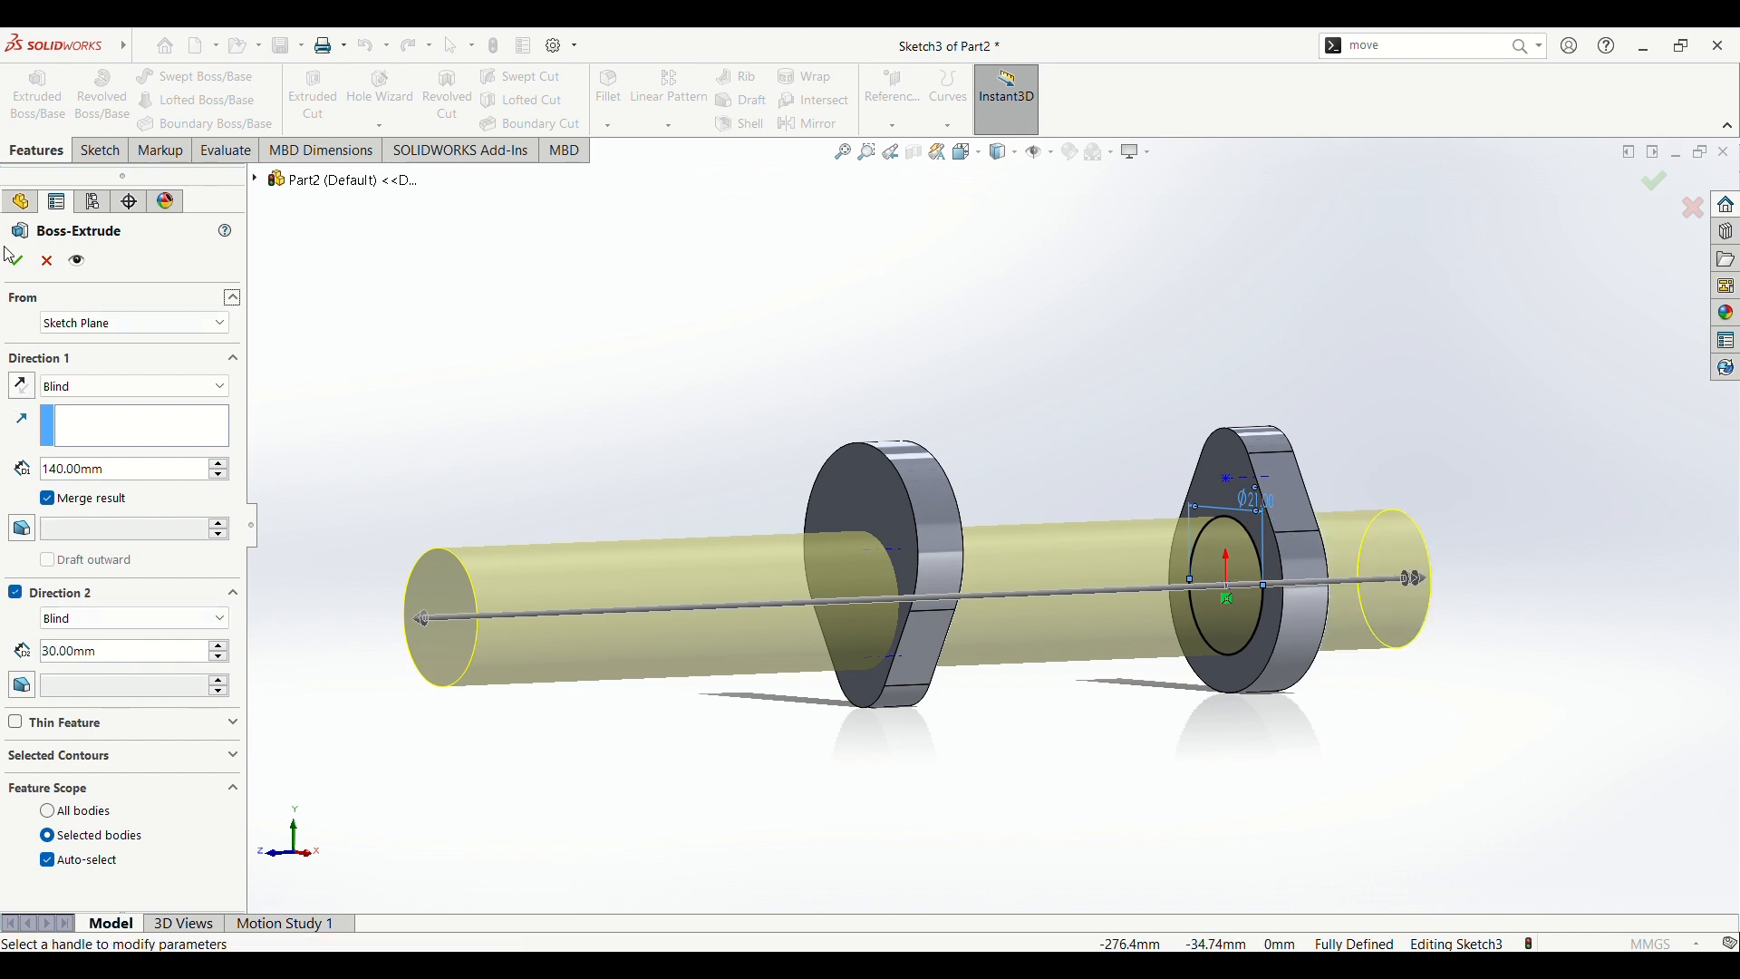
pyautogui.click(23, 270)
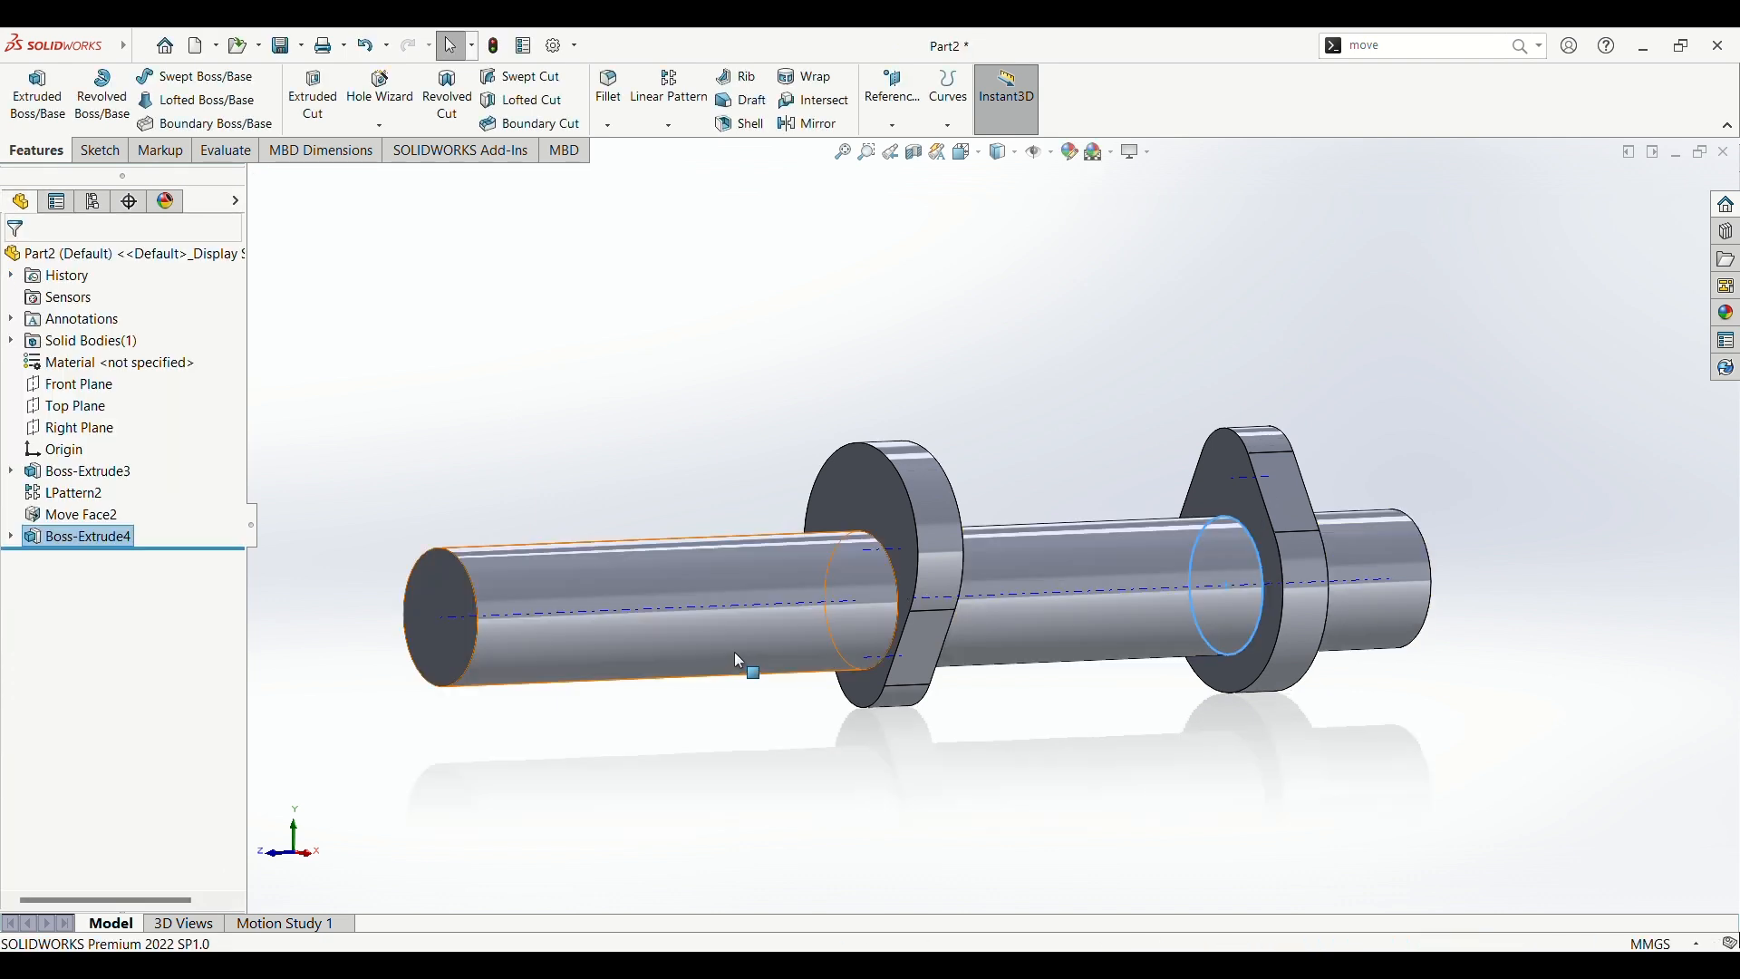
# Step: Start a linear pattern with 3 instances and 150 mm spacing
pyautogui.scroll(2, 813, 804)
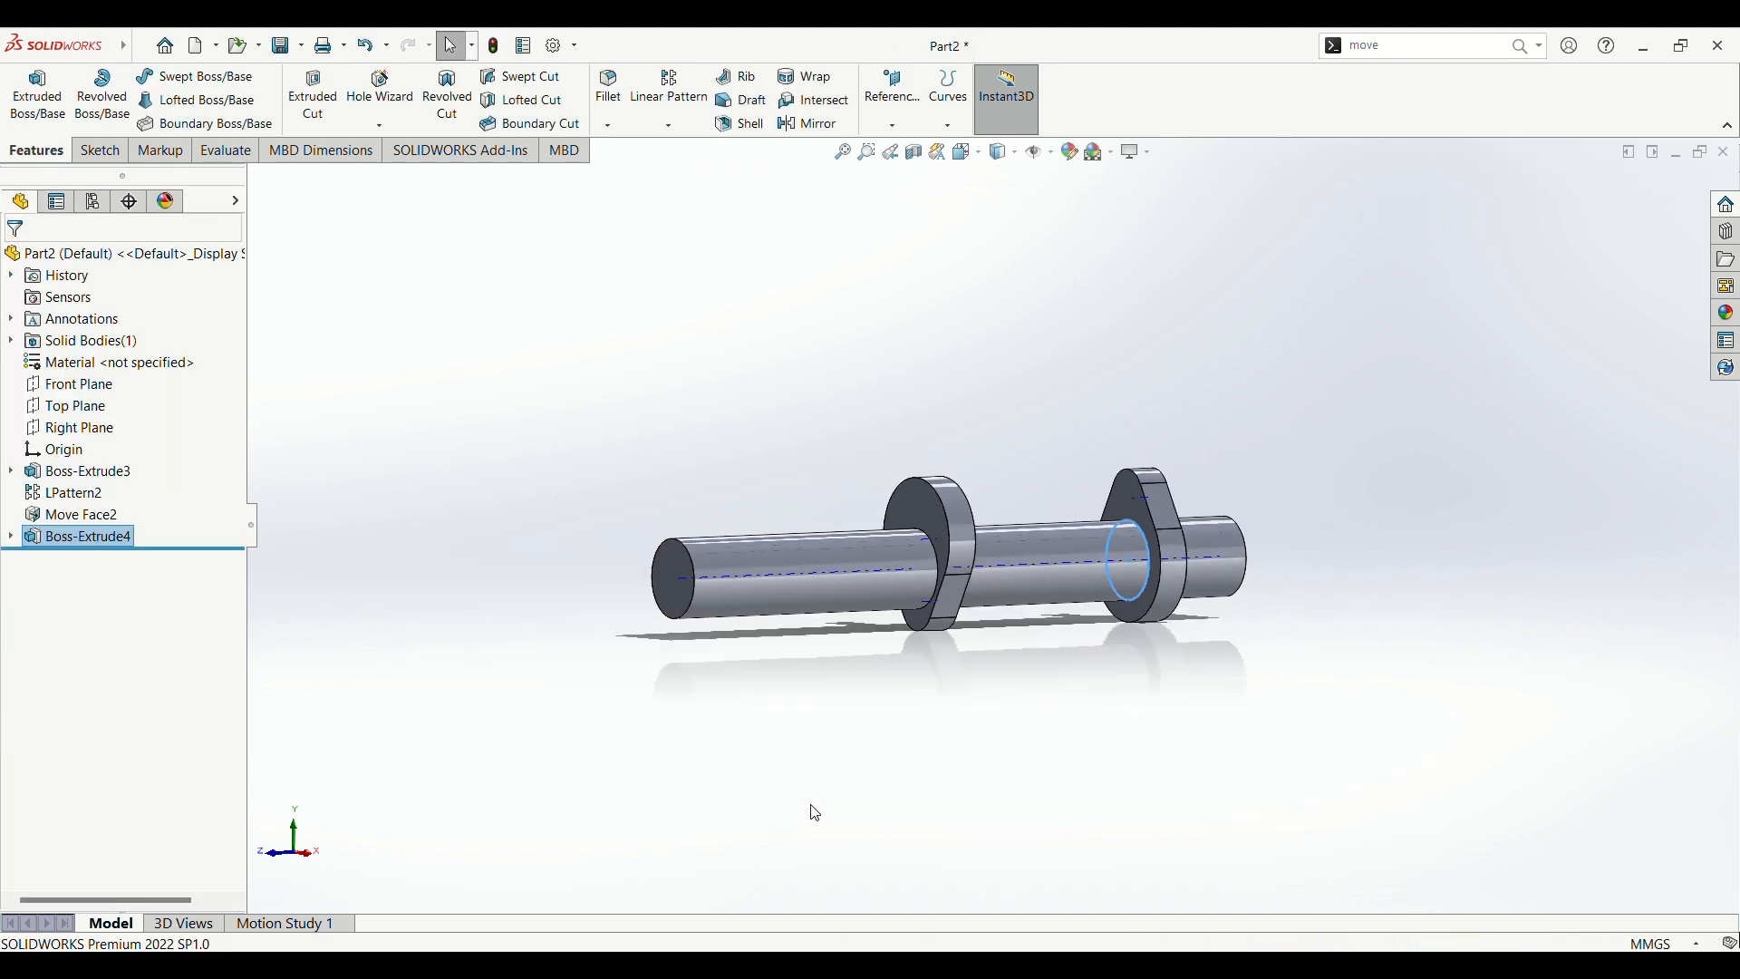
pyautogui.moveTo(765, 722)
pyautogui.mouseDown(button='middle')
pyautogui.moveTo(1097, 739)
pyautogui.moveTo(815, 746)
pyautogui.moveTo(777, 718)
pyautogui.moveTo(745, 739)
pyautogui.mouseUp(button='middle')
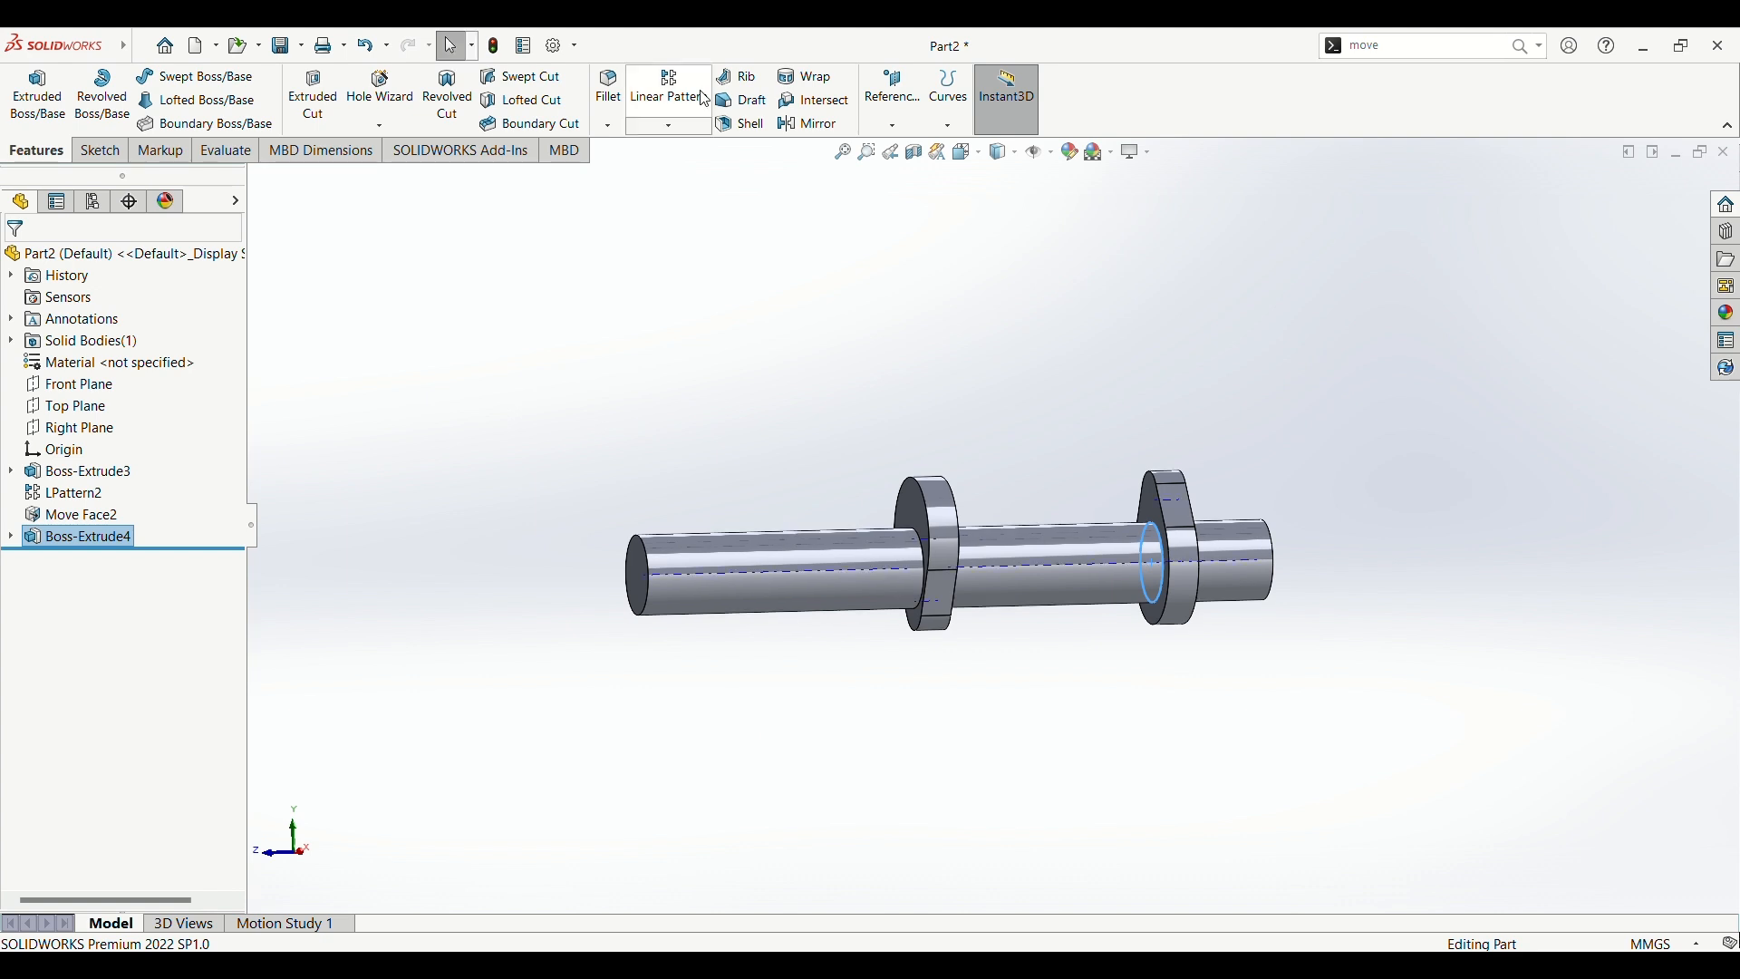
pyautogui.click(670, 94)
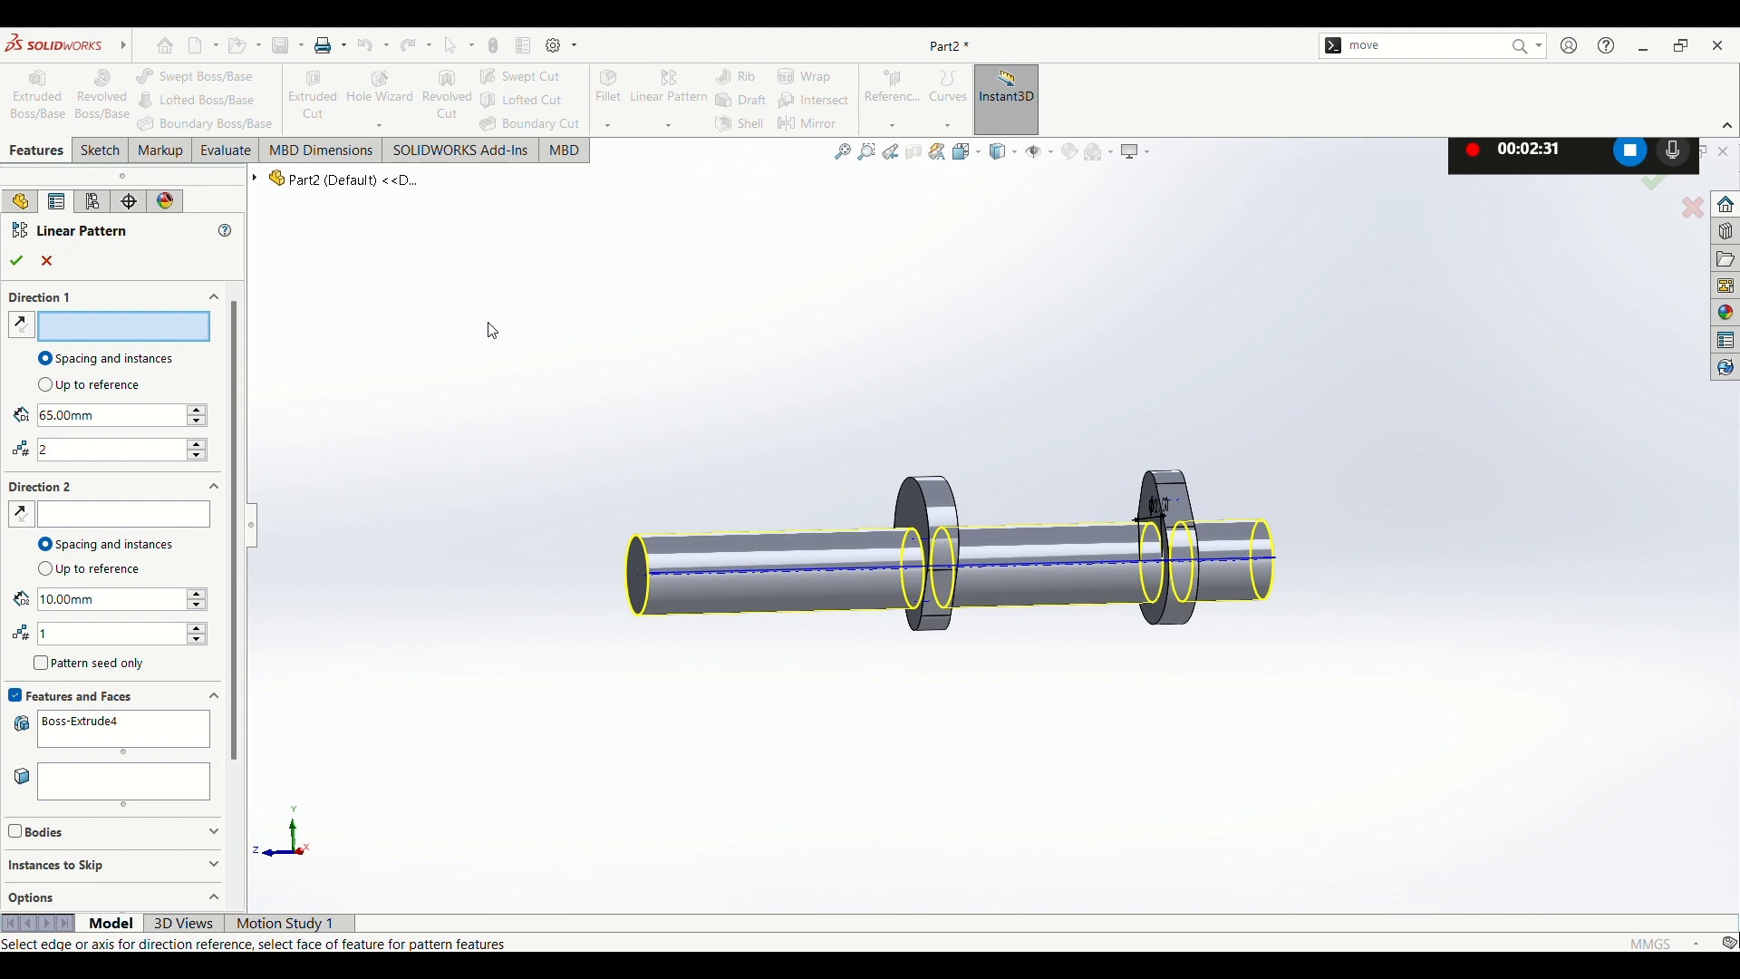
pyautogui.click(197, 446)
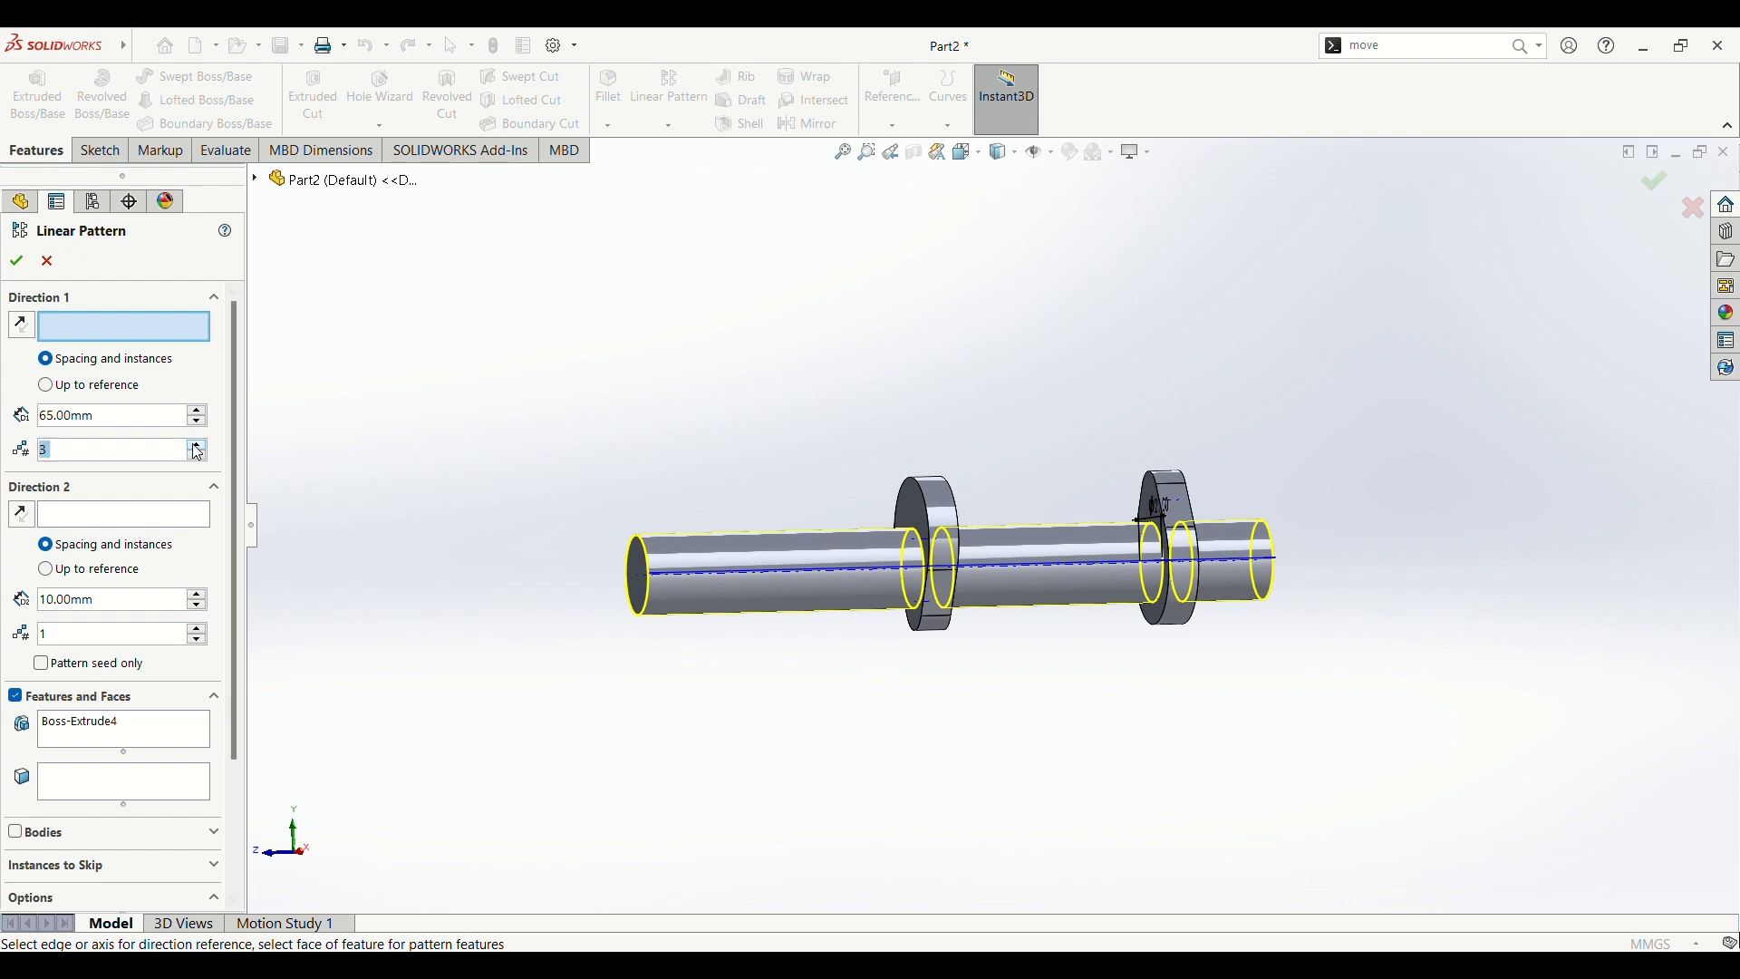
pyautogui.doubleClick(116, 417)
pyautogui.write('150')
pyautogui.press('Return')
# Step: Switch the linear pattern from features to bodies and select the shaft with its two plates as the body to pattern
pyautogui.click(15, 832)
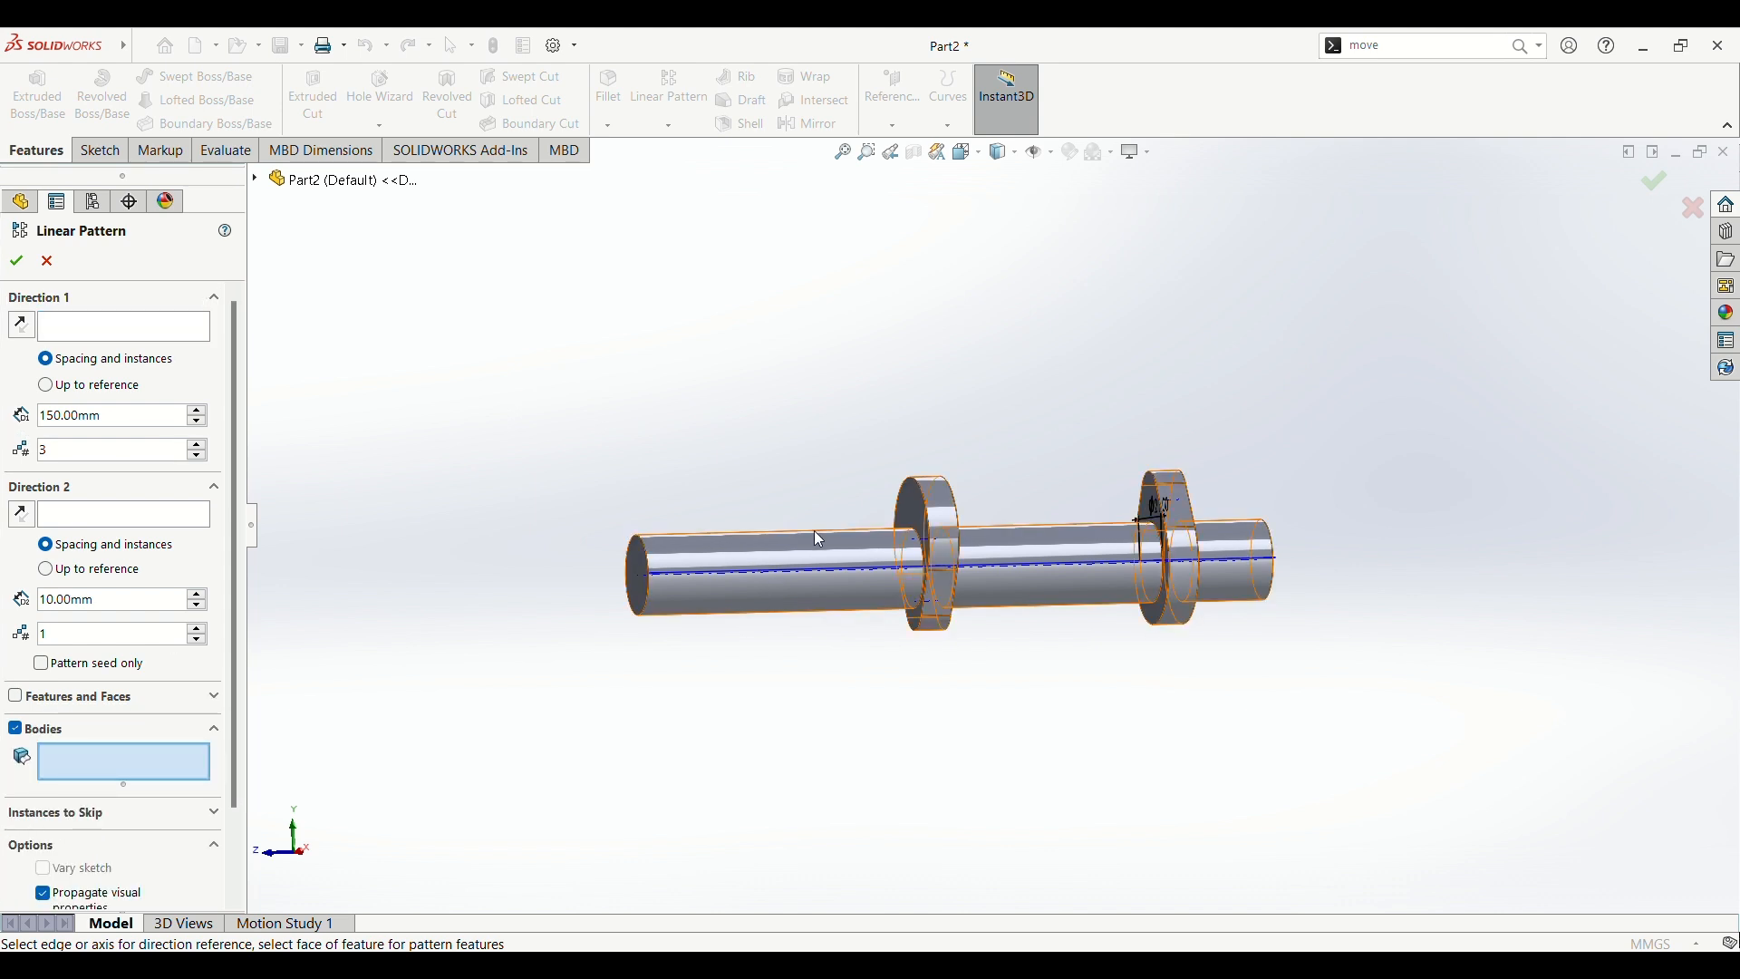
pyautogui.click(781, 557)
pyautogui.scroll(3, 971, 773)
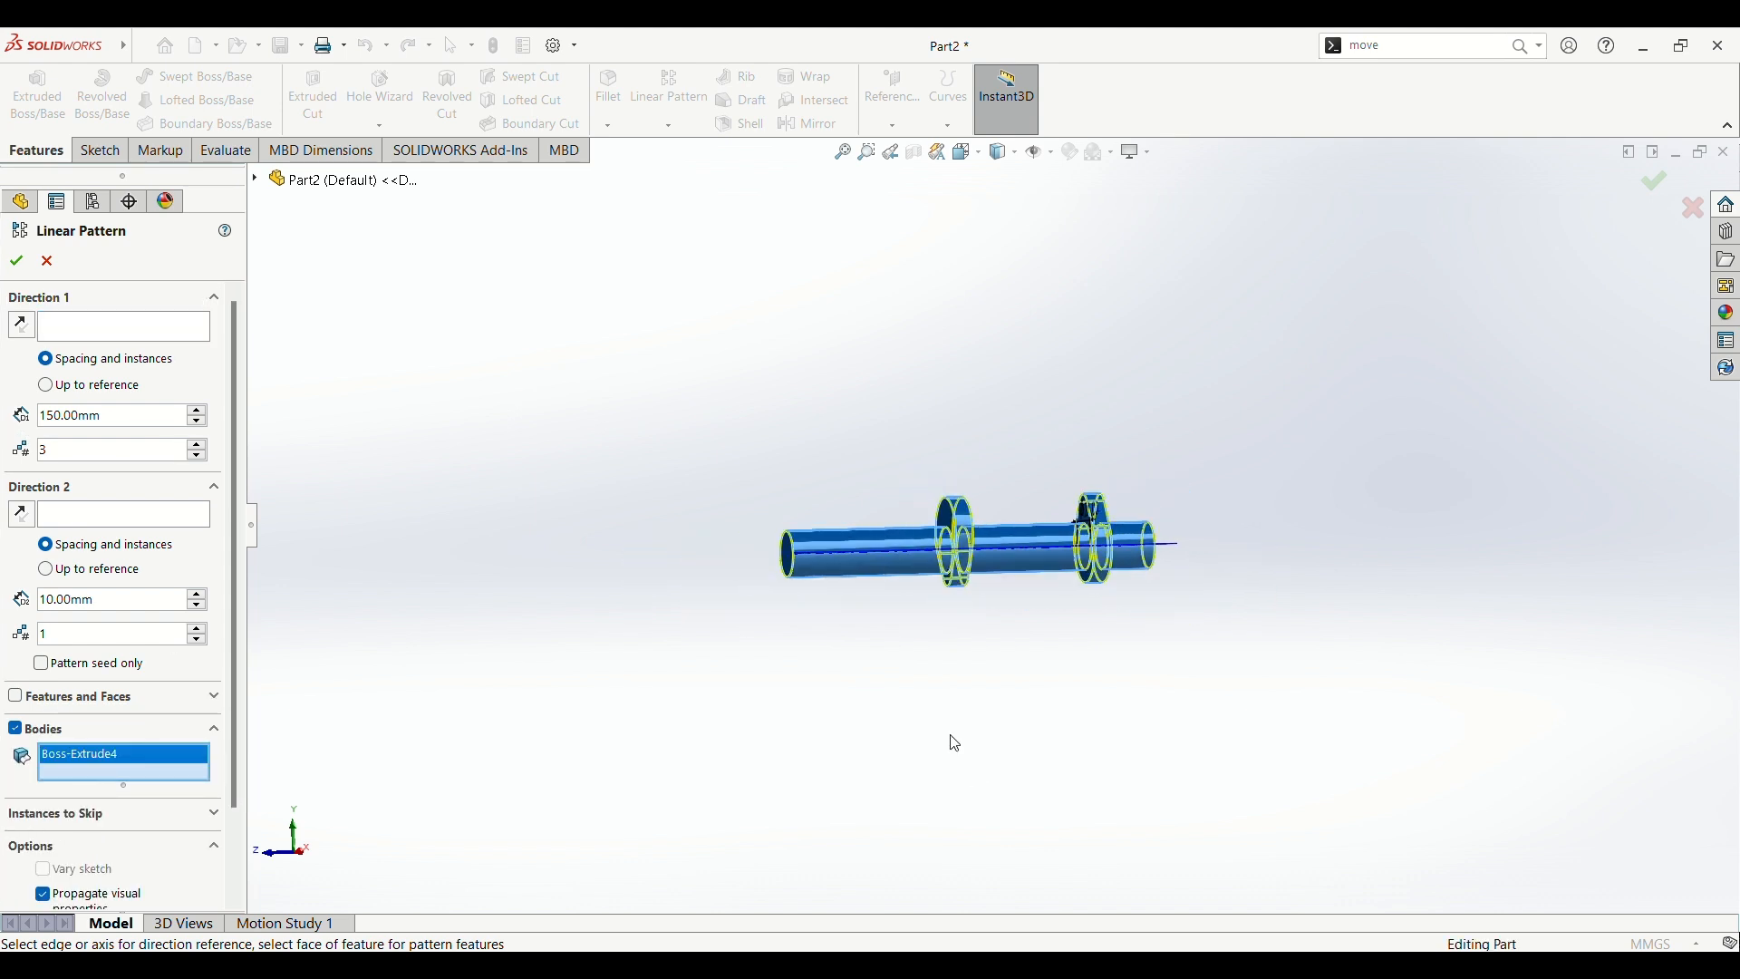
pyautogui.scroll(-2, 947, 736)
pyautogui.scroll(-2, 653, 285)
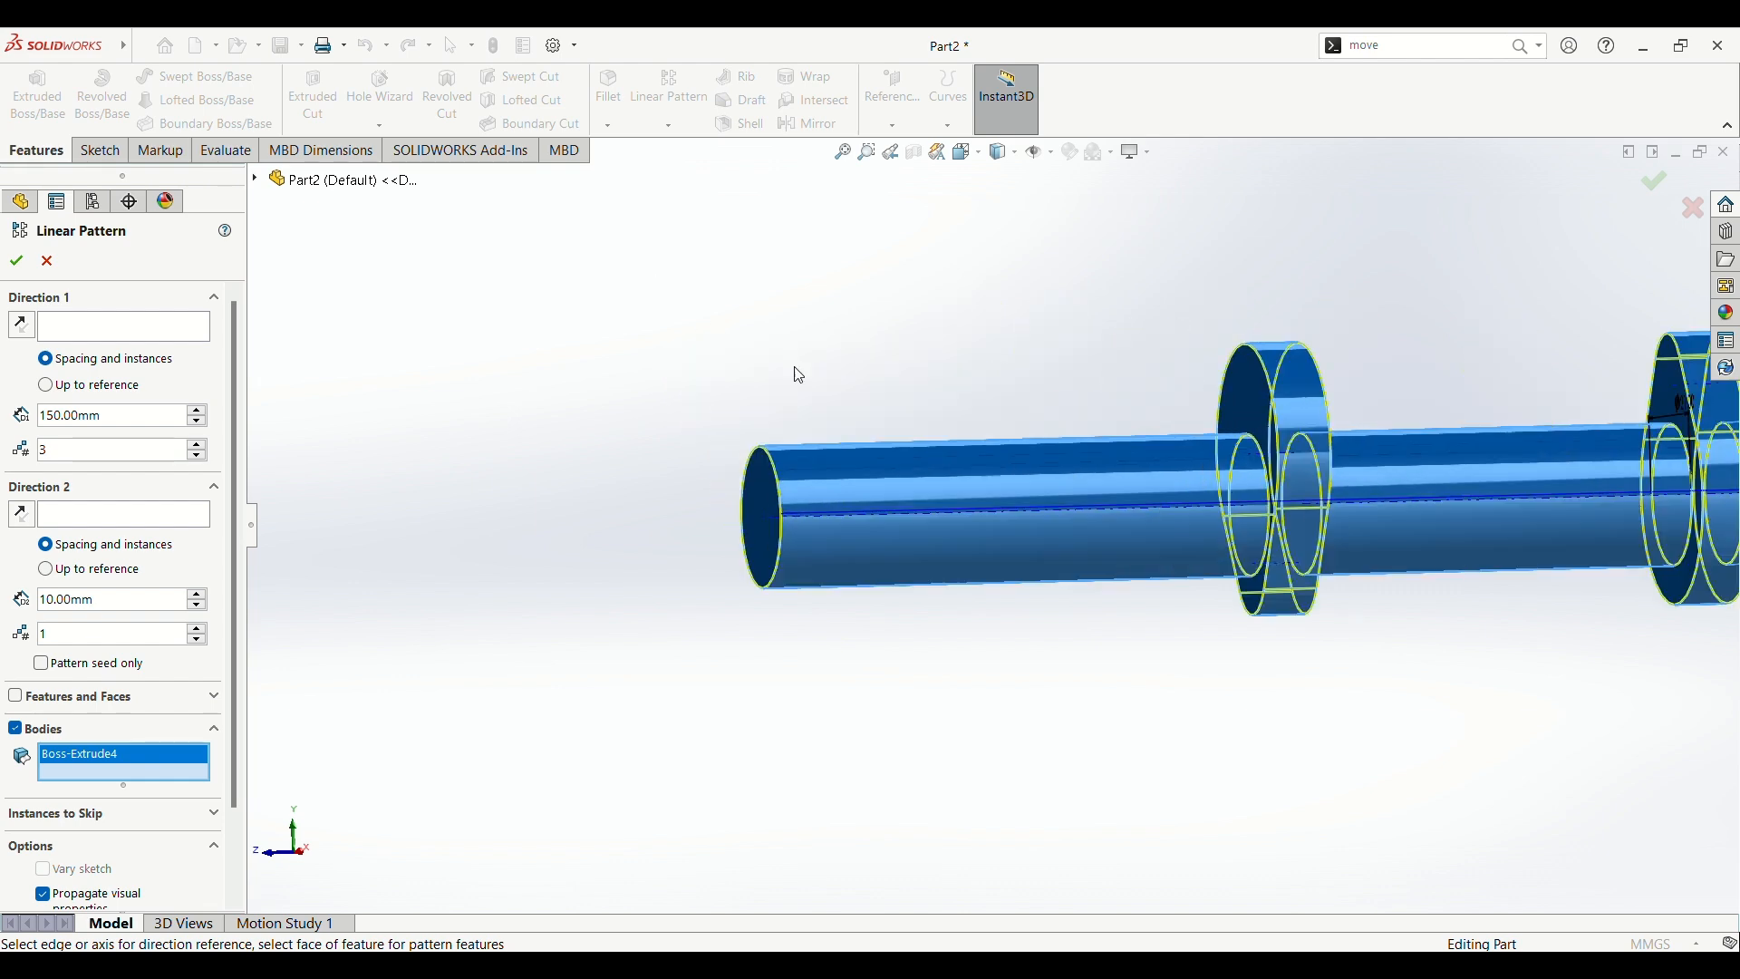
pyautogui.scroll(-1, 849, 524)
pyautogui.click(834, 520)
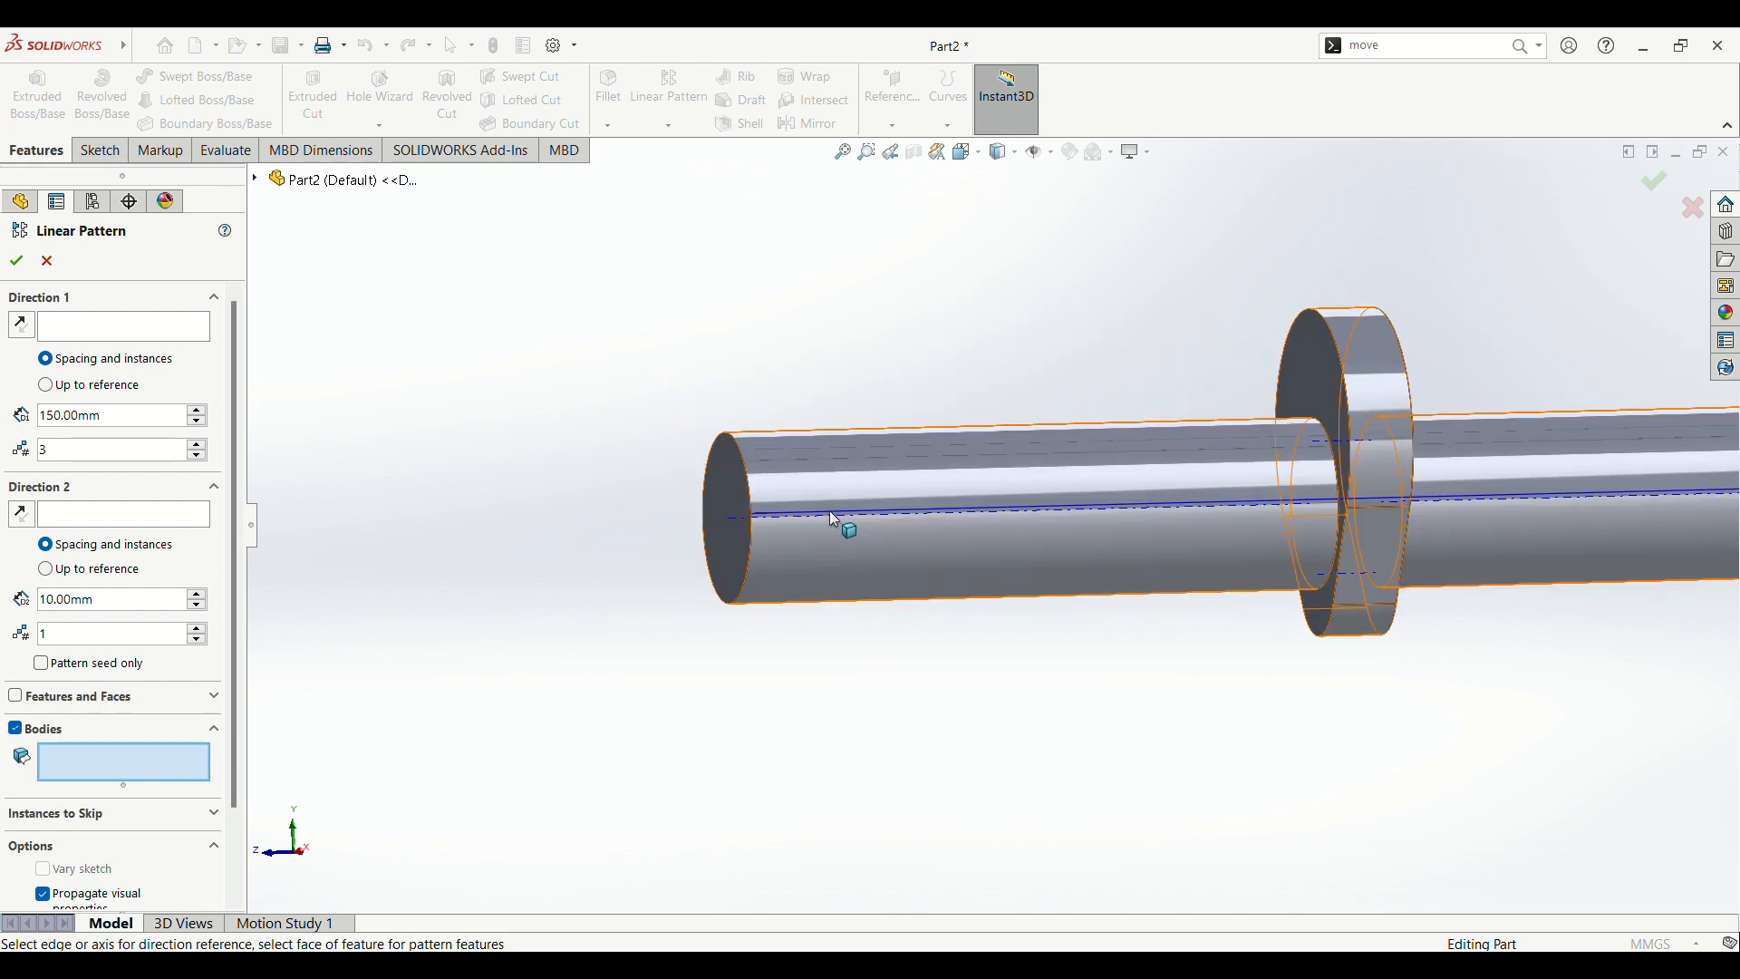
pyautogui.scroll(3, 902, 662)
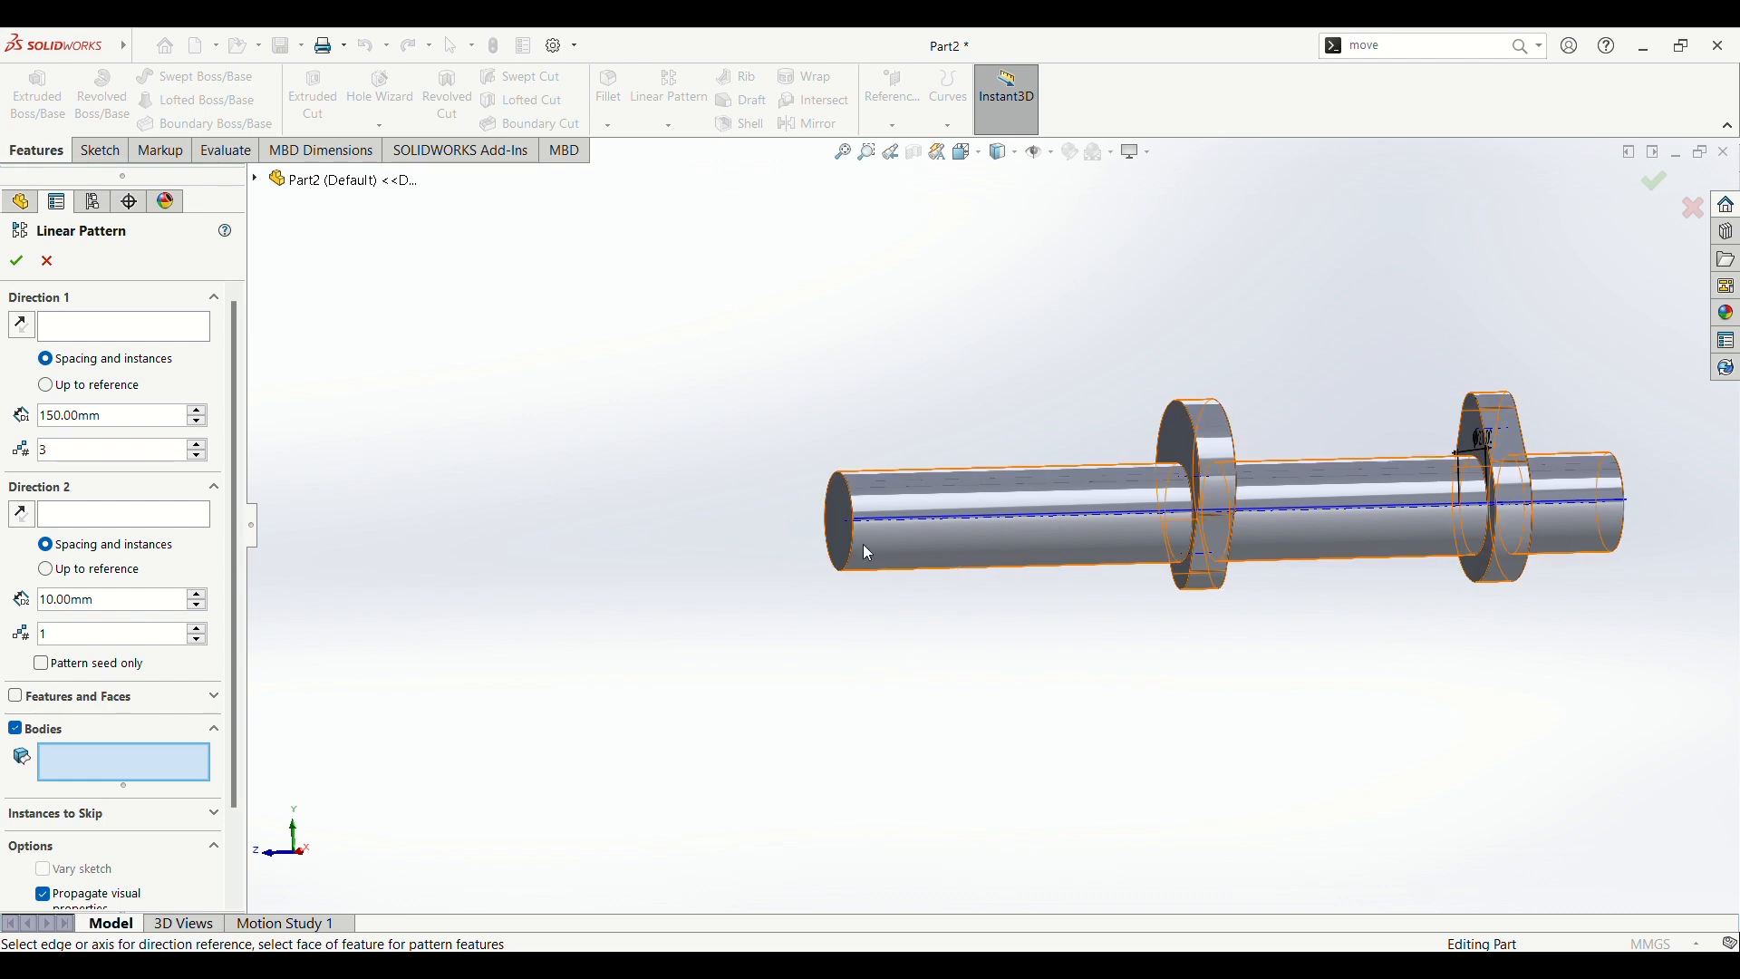
pyautogui.click(959, 546)
pyautogui.scroll(-2, 953, 546)
pyautogui.scroll(-2, 686, 522)
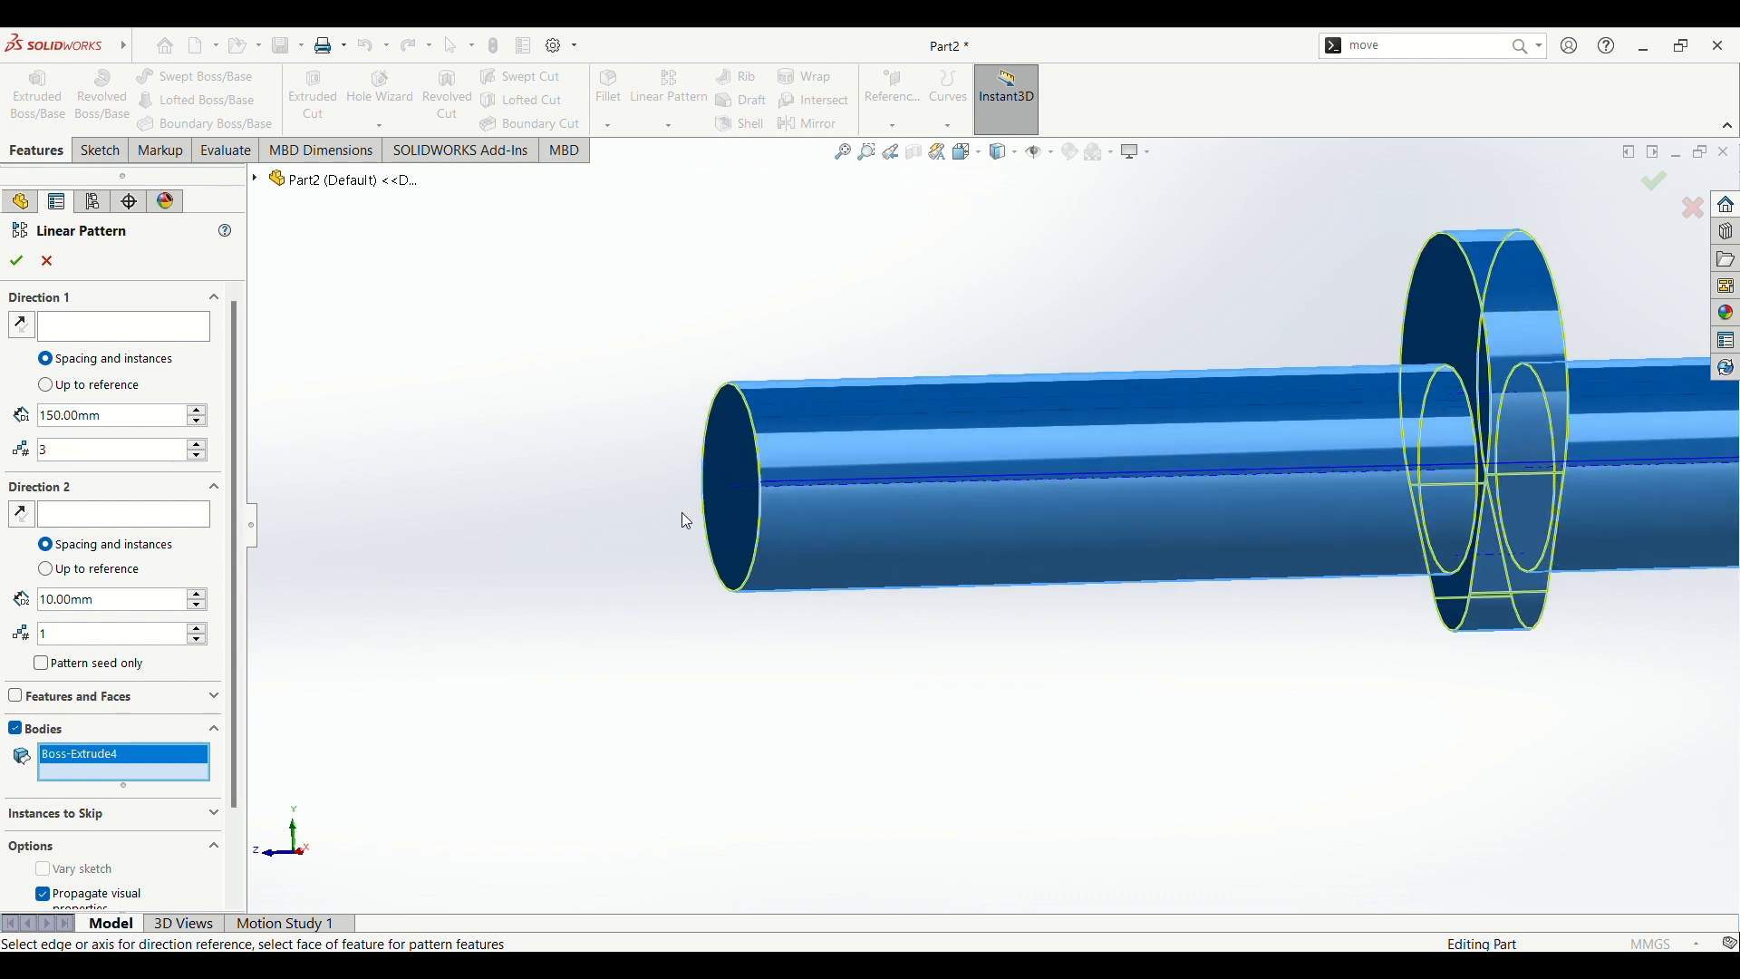
pyautogui.click(741, 487)
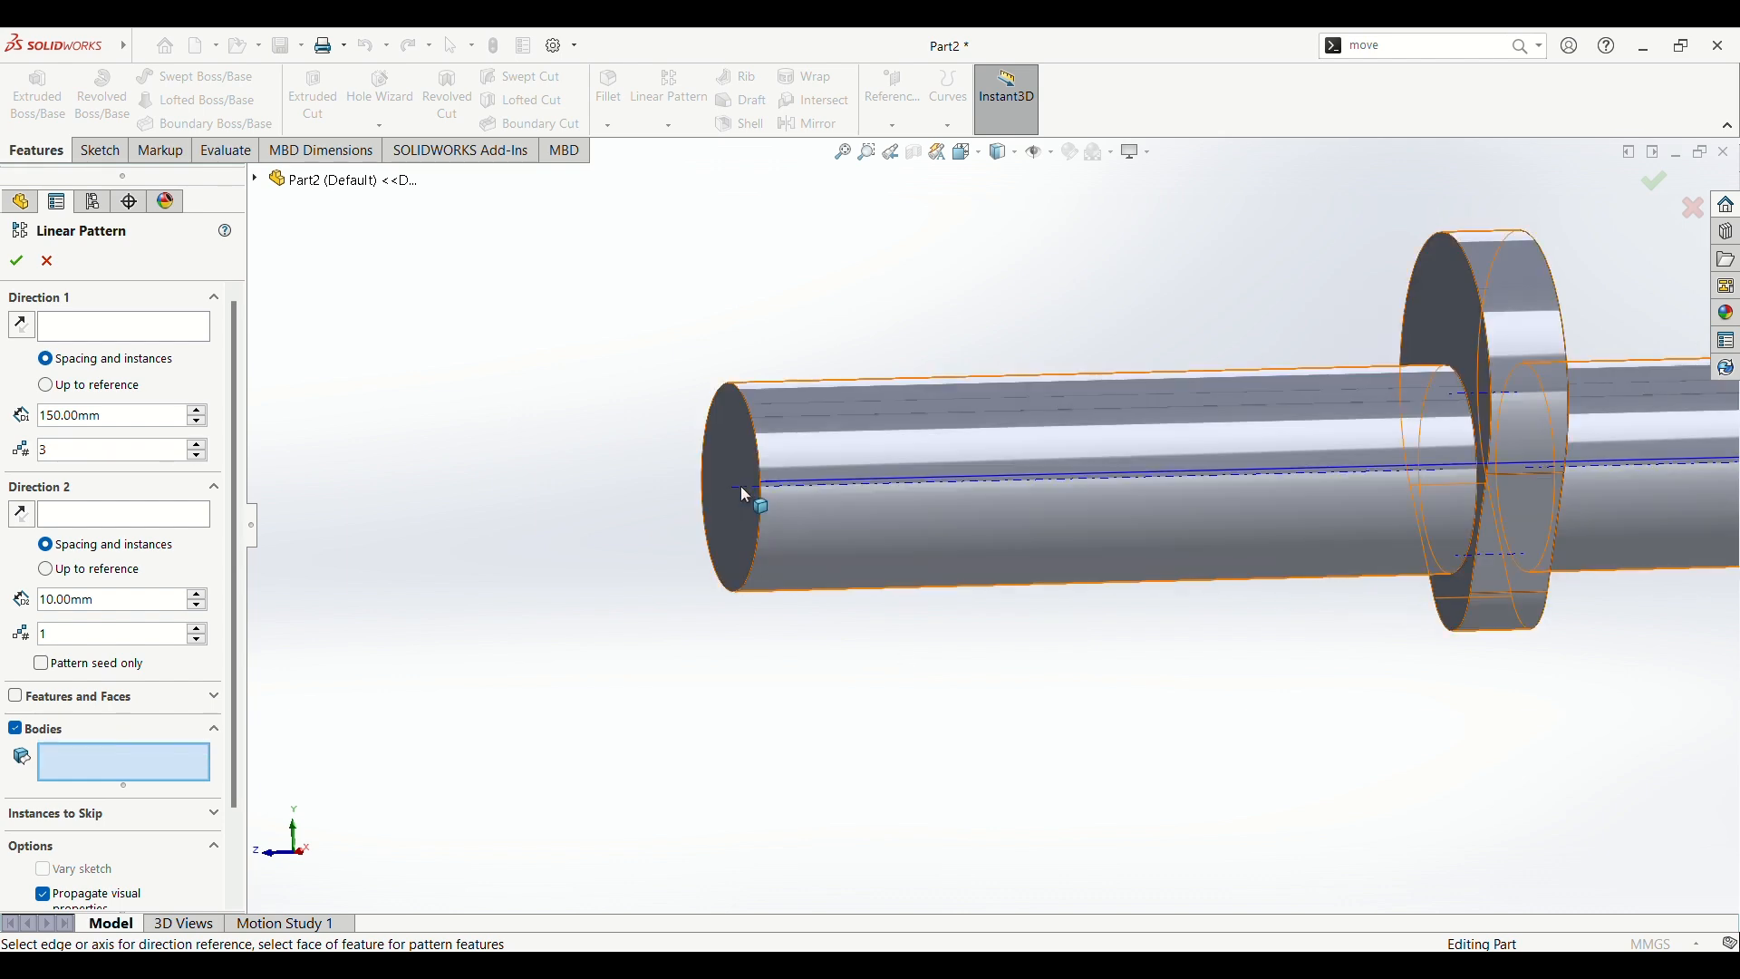
pyautogui.click(812, 544)
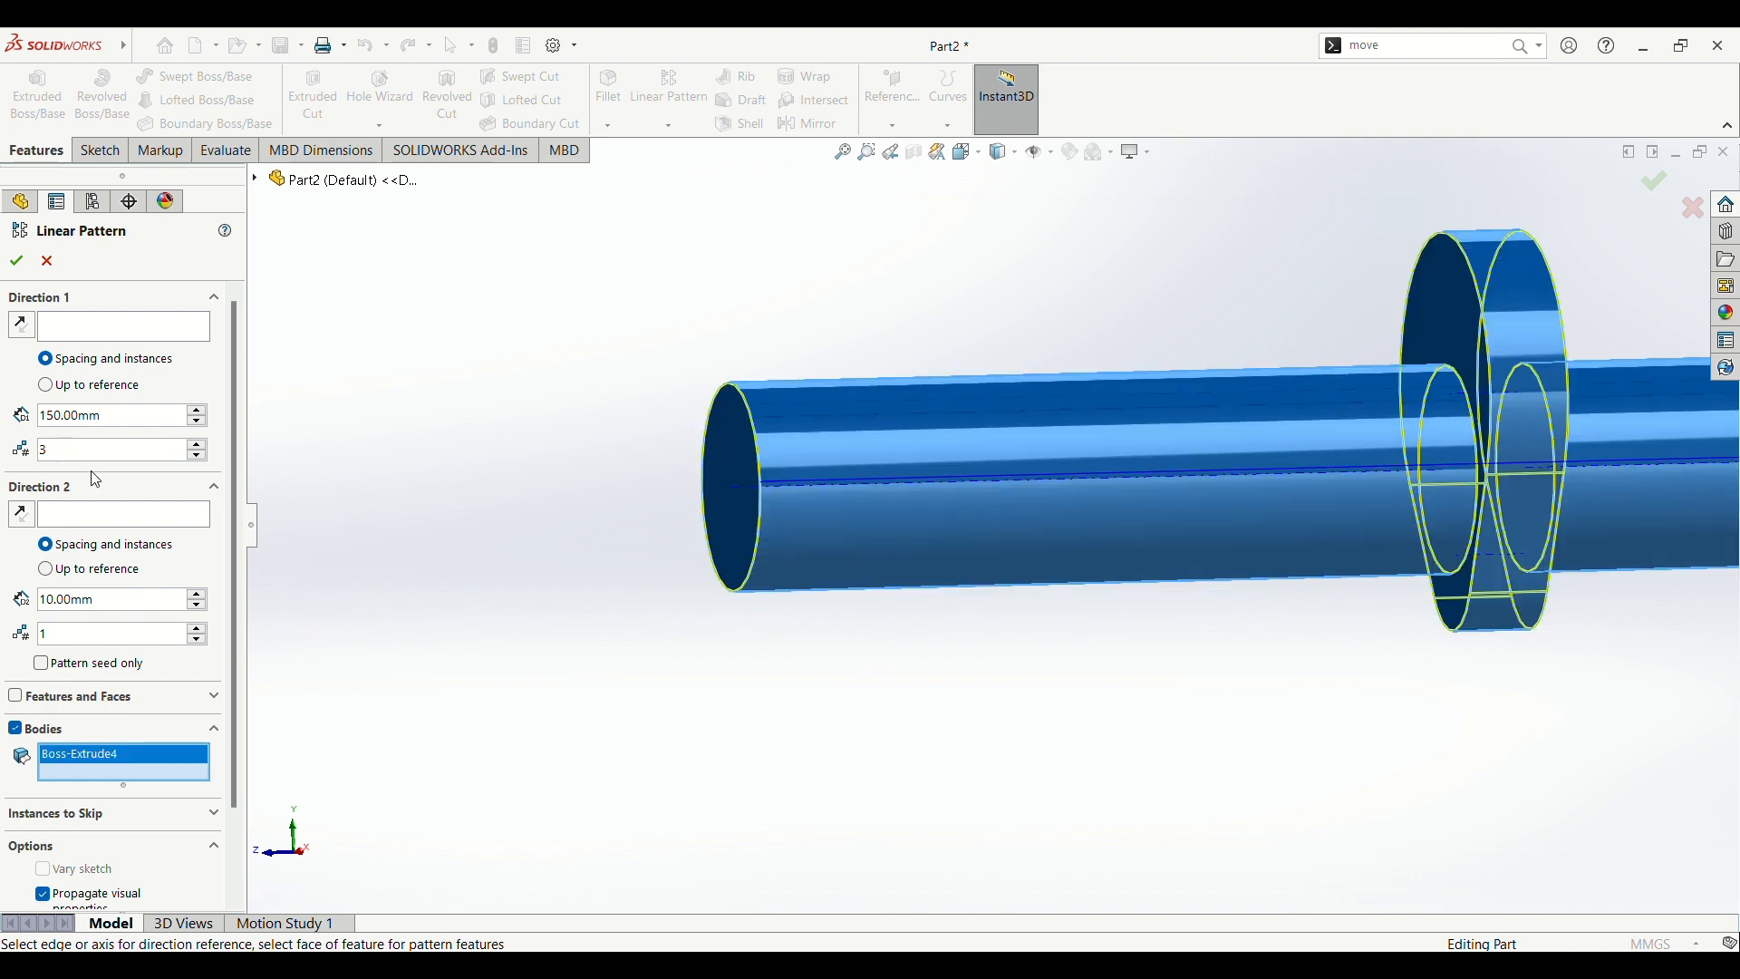
# Step: Use the shaft's central axis as the pattern direction and complete the linear pattern
pyautogui.click(114, 336)
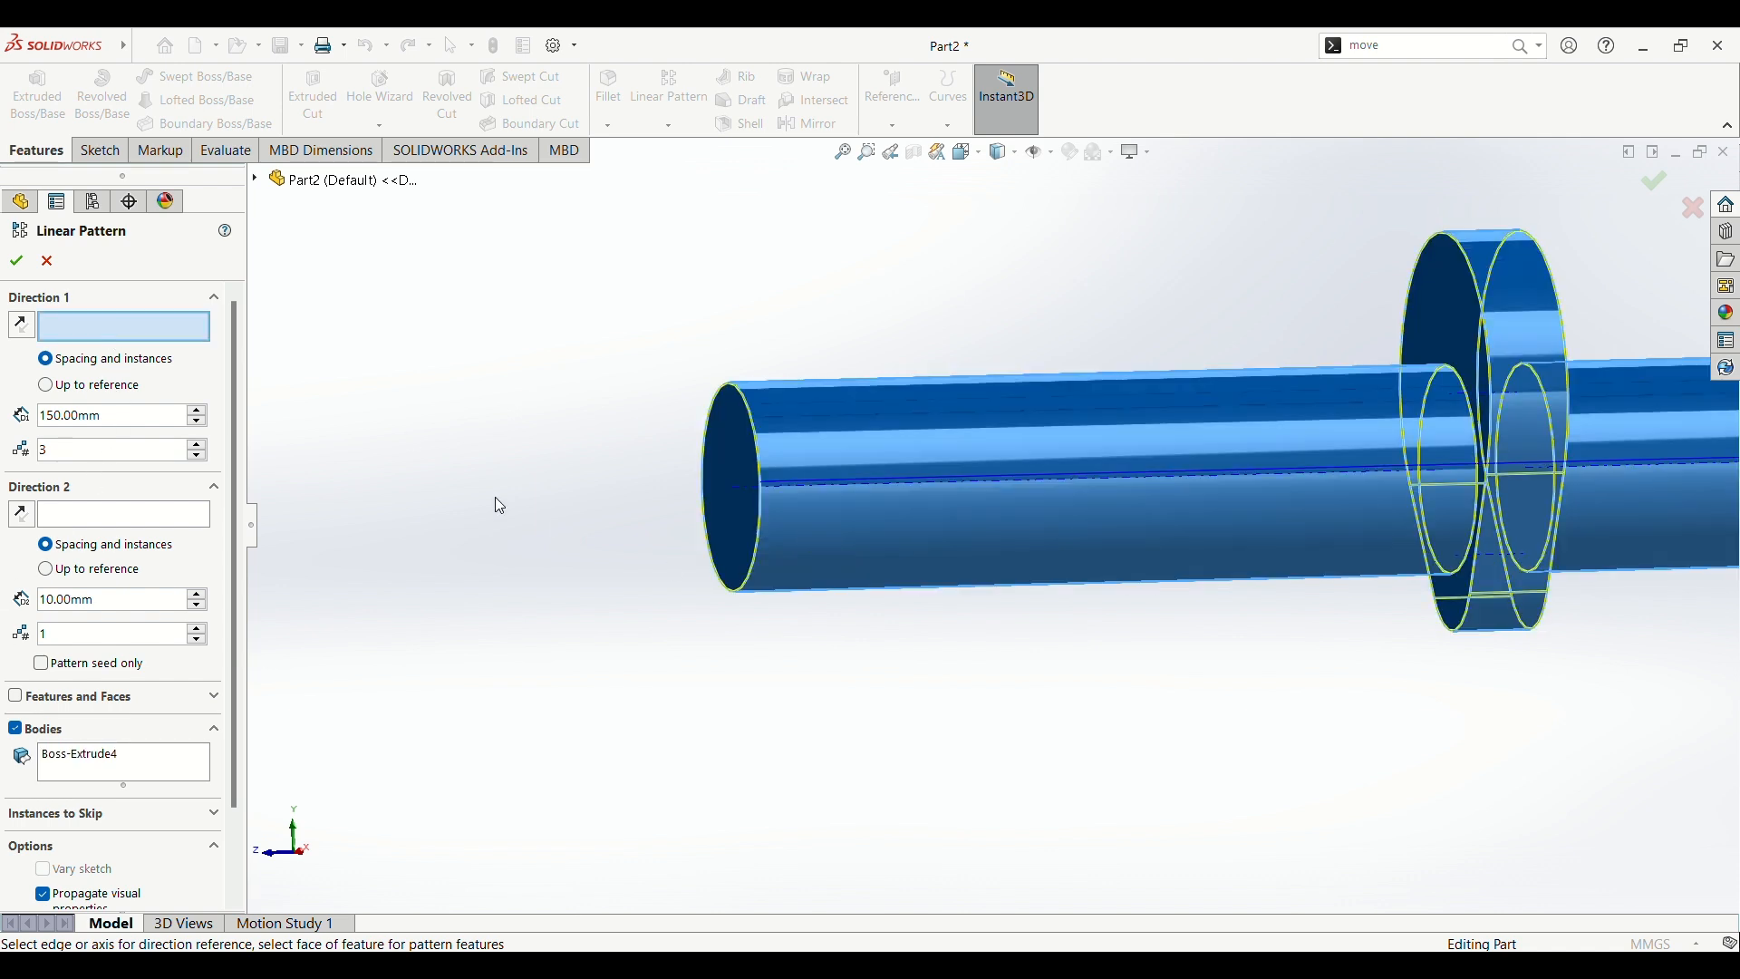
pyautogui.click(735, 490)
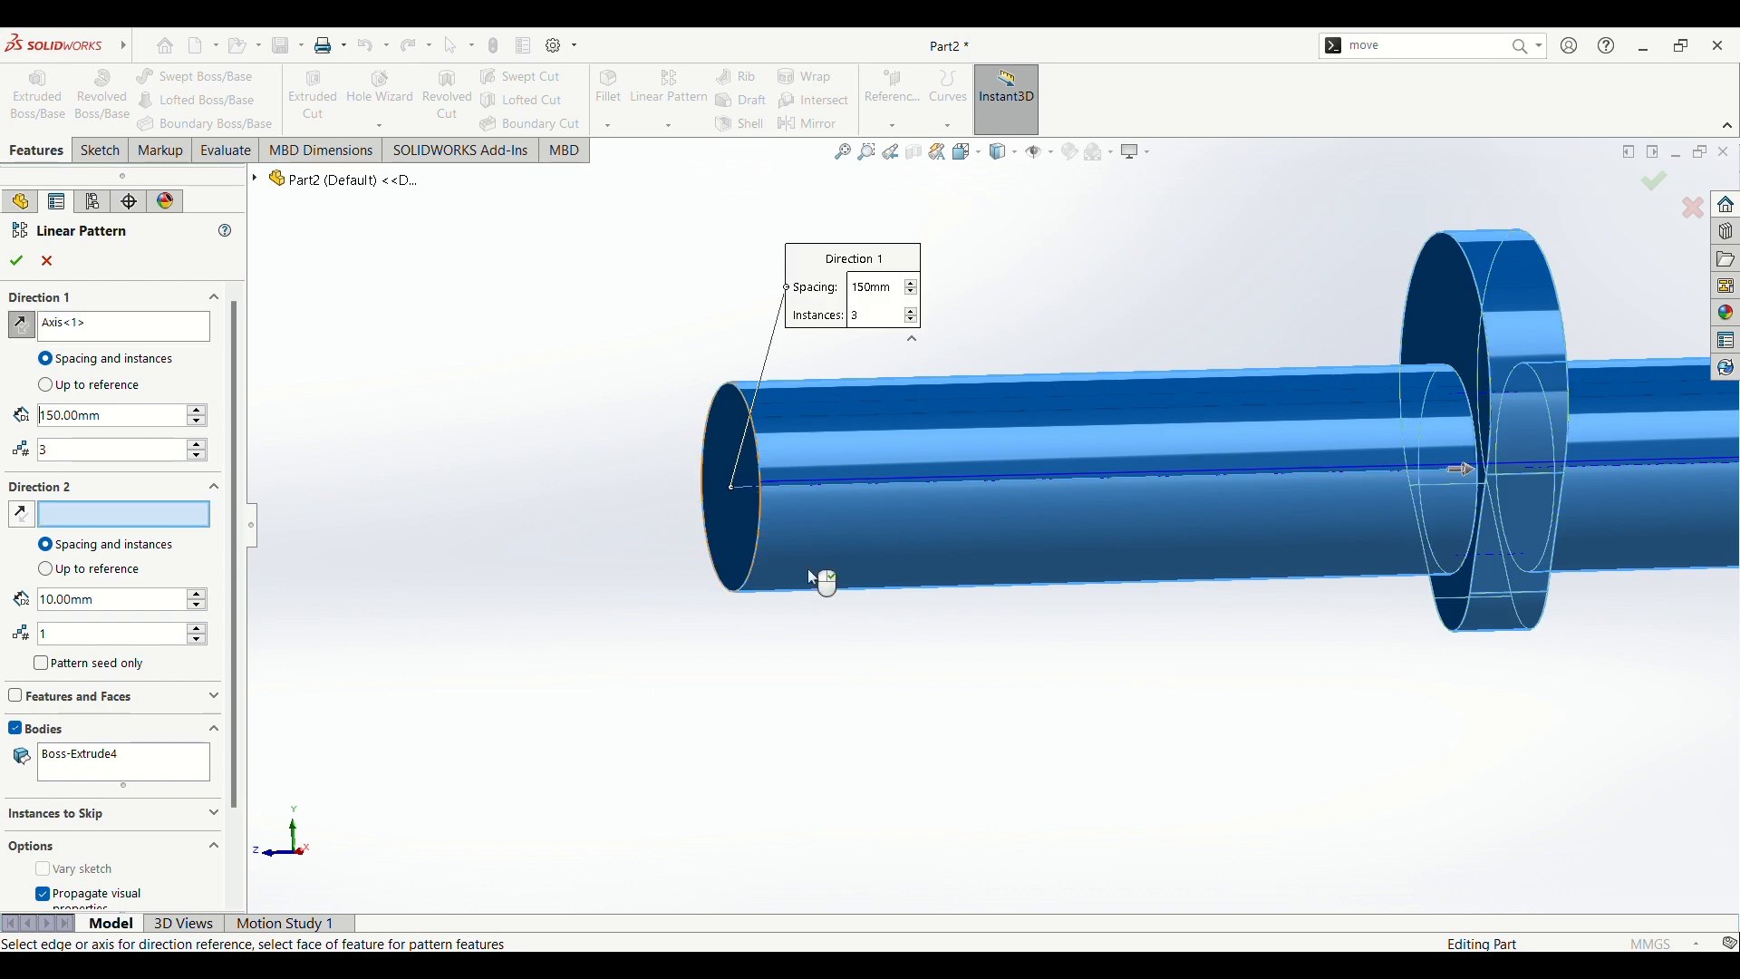
pyautogui.scroll(8, 1169, 715)
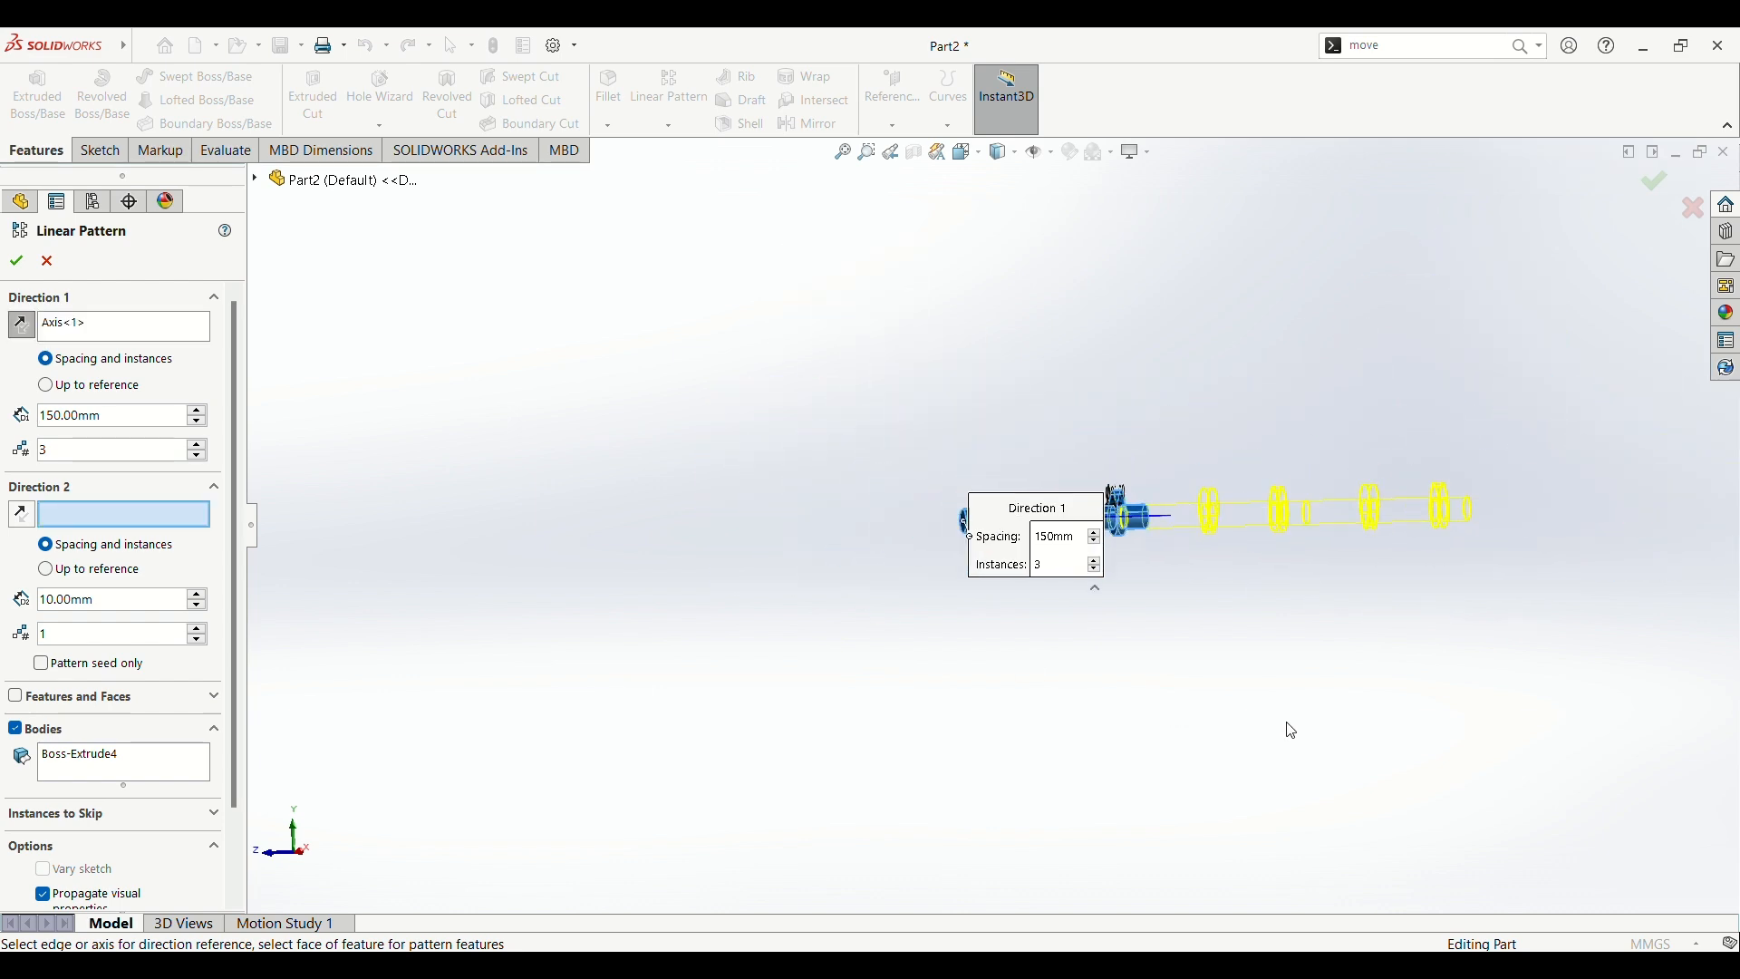
pyautogui.scroll(-4, 1266, 669)
pyautogui.scroll(-2, 742, 575)
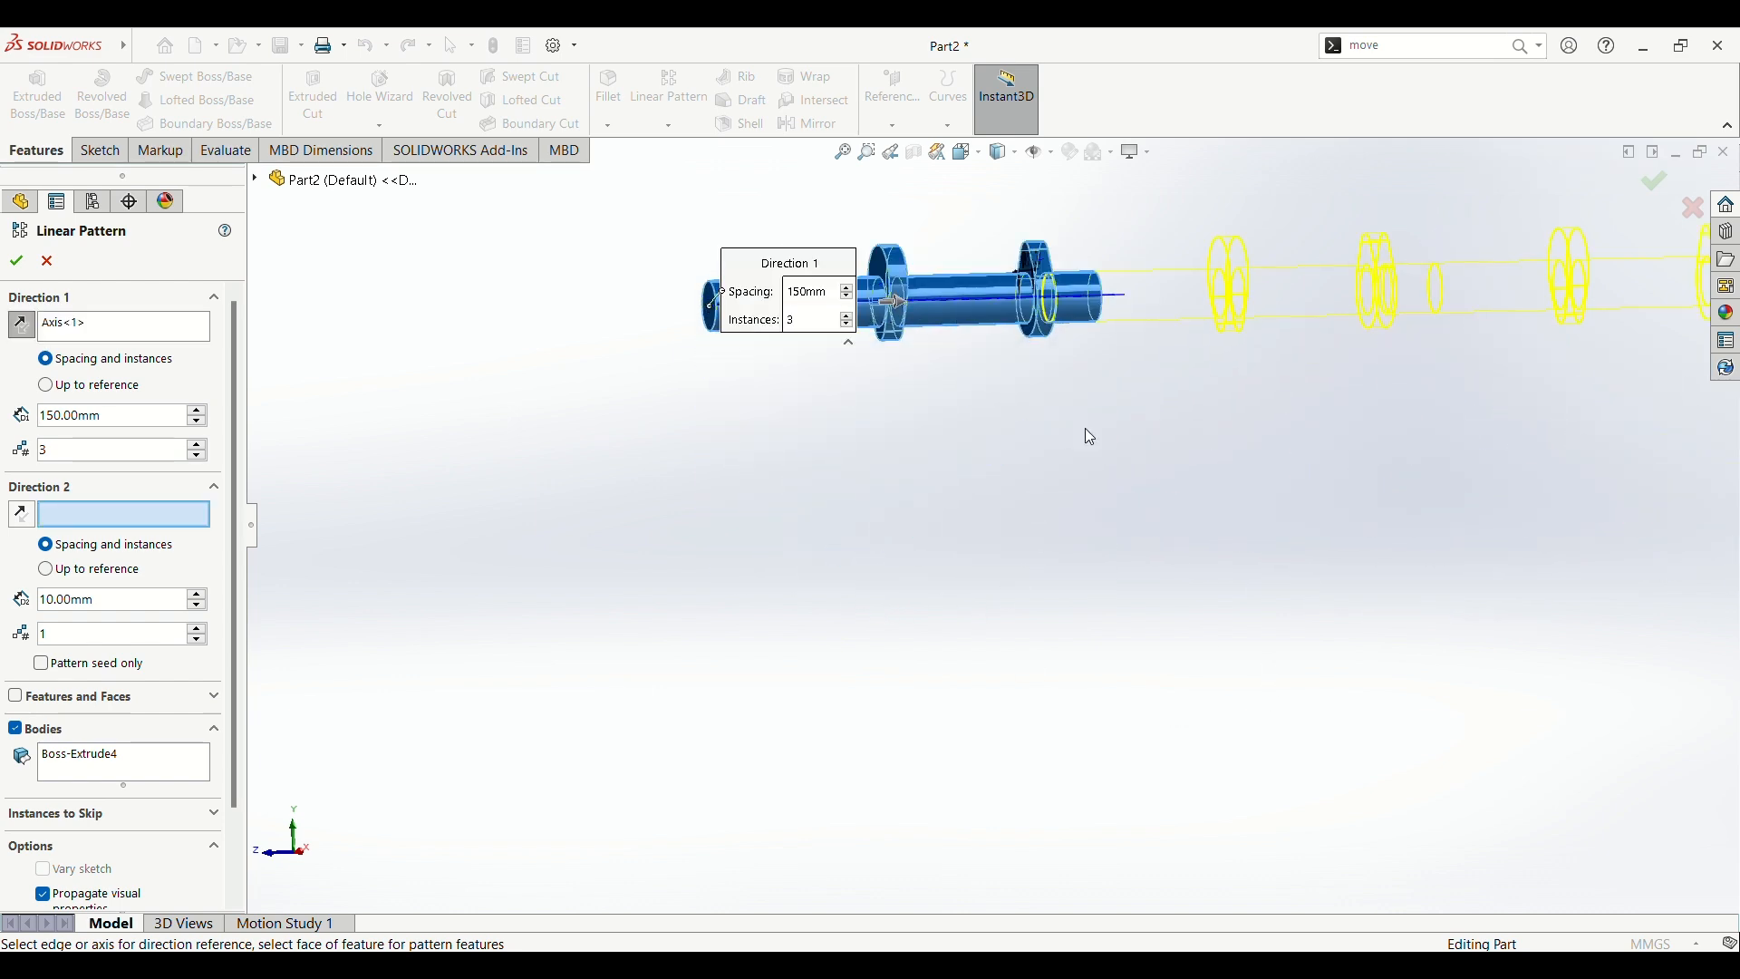
pyautogui.scroll(2, 1117, 404)
pyautogui.scroll(-2, 1230, 308)
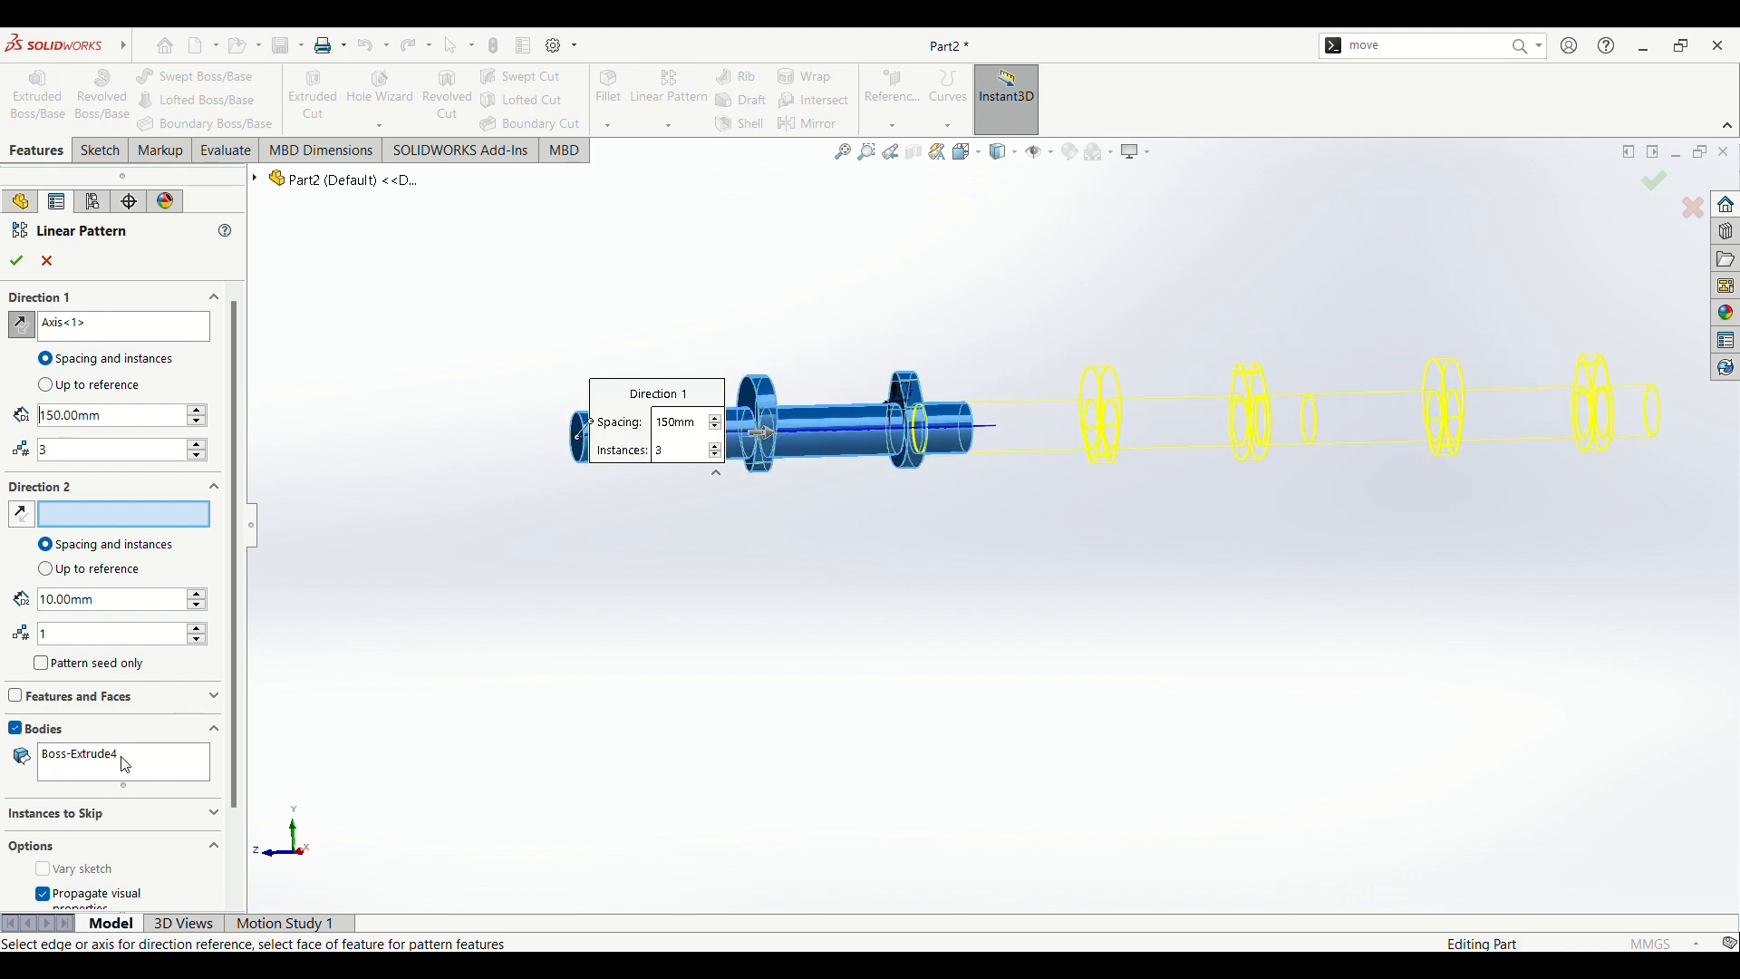
pyautogui.scroll(-3, 127, 765)
pyautogui.scroll(3, 109, 702)
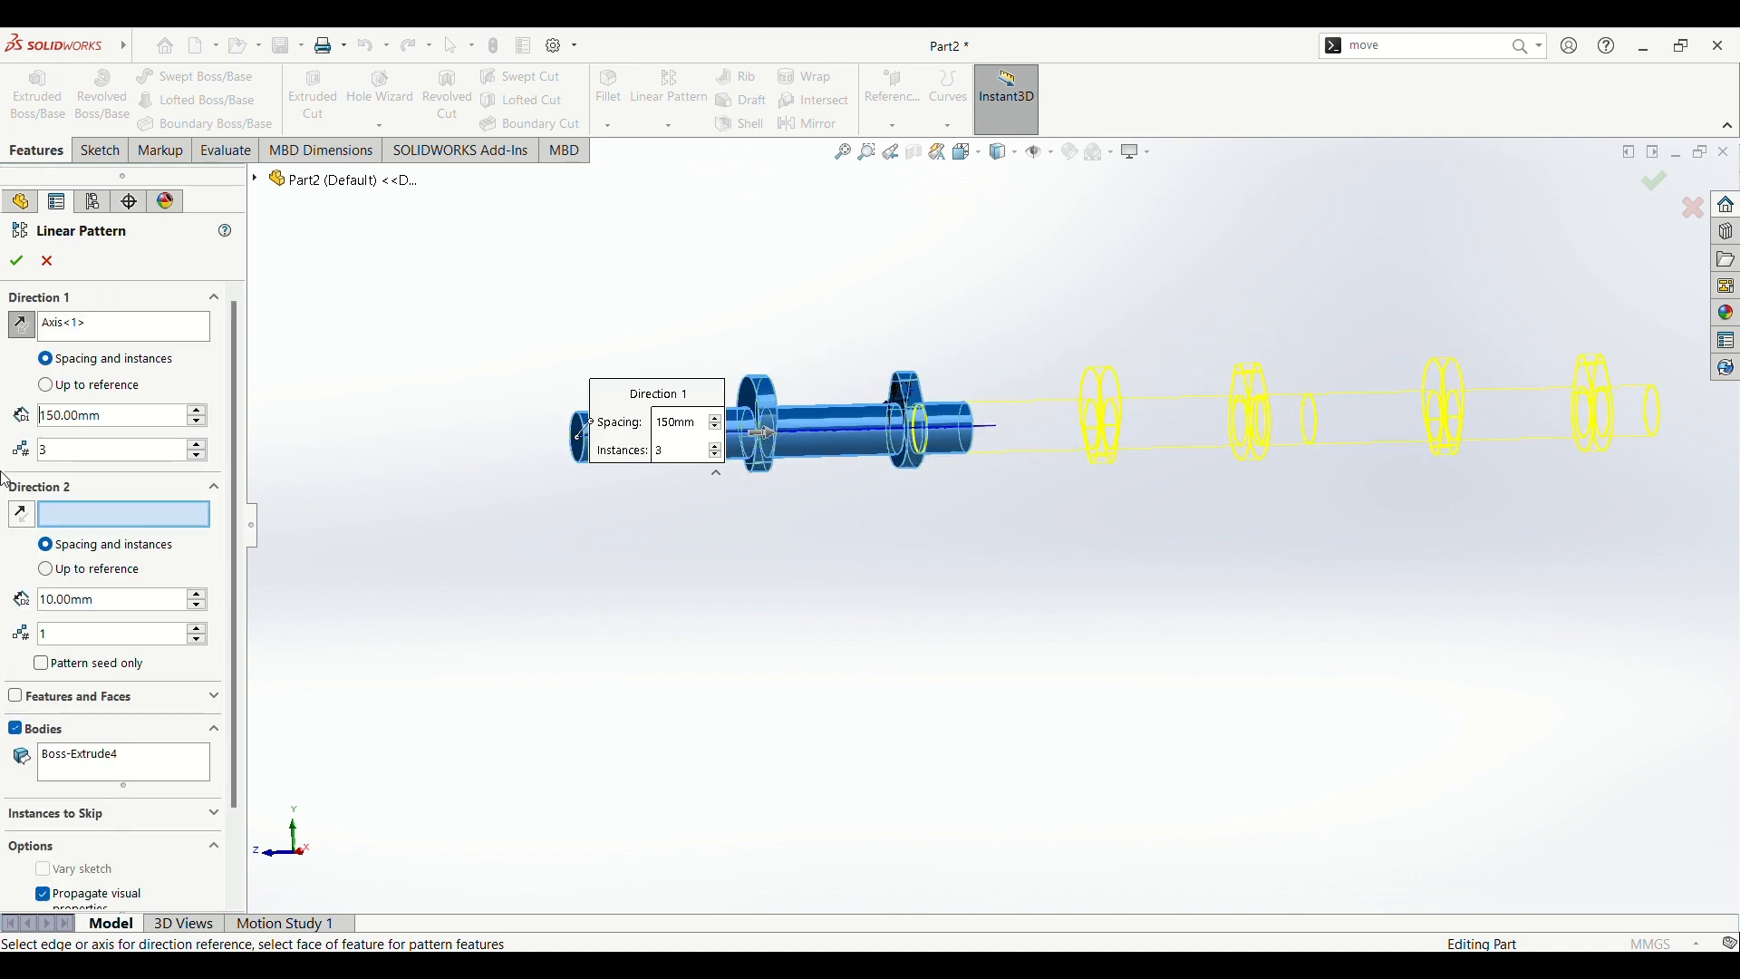
pyautogui.click(16, 261)
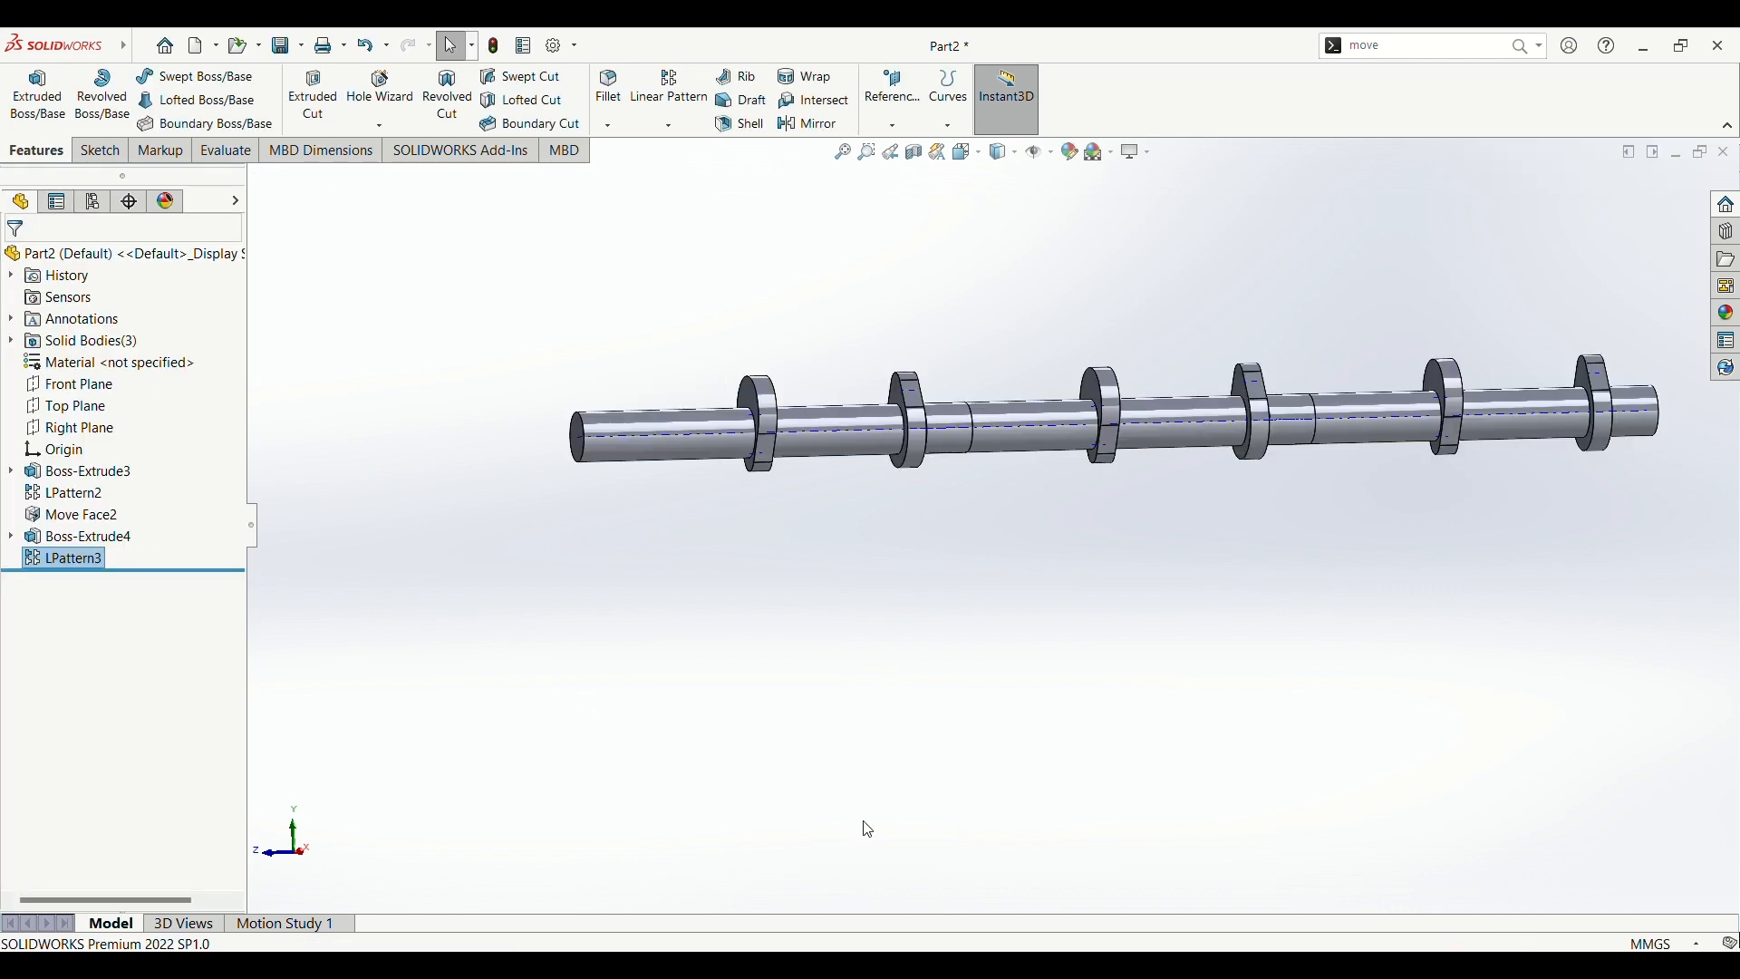
pyautogui.moveTo(910, 743); pyautogui.dragTo(879, 625, button='middle')
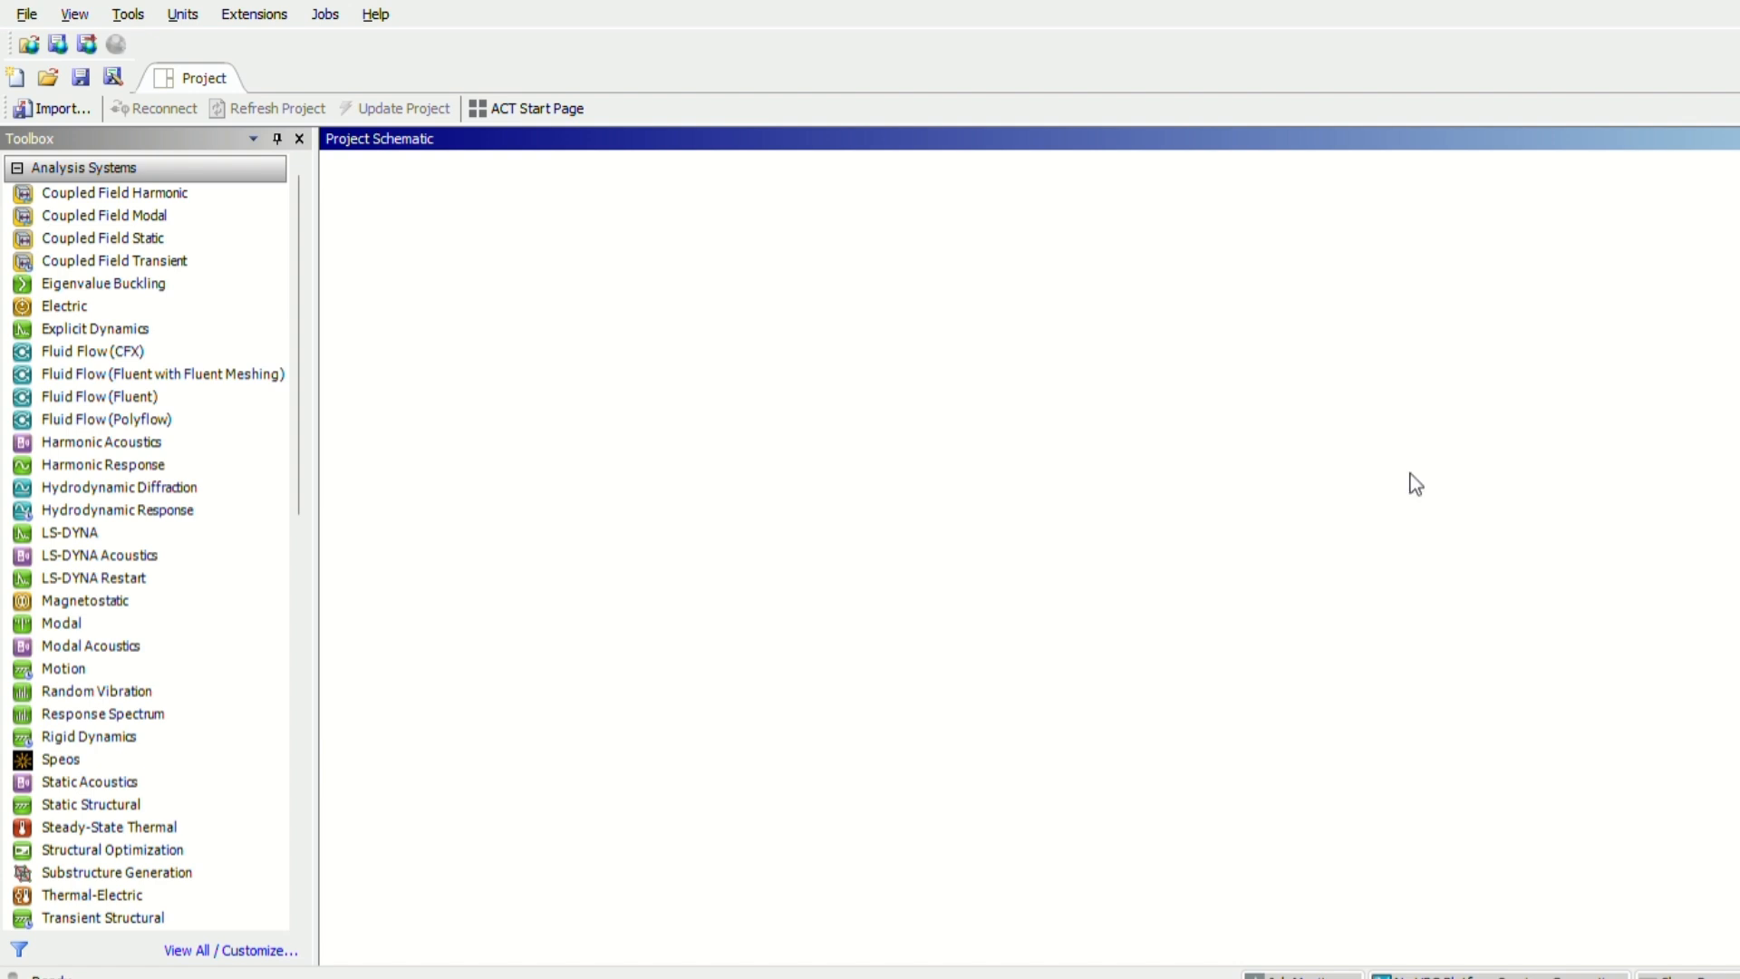
# Step: Switch to Ansys Workbench, add a Modal analysis system and open its geometry in SpaceClaim
pyautogui.doubleClick(203, 780)
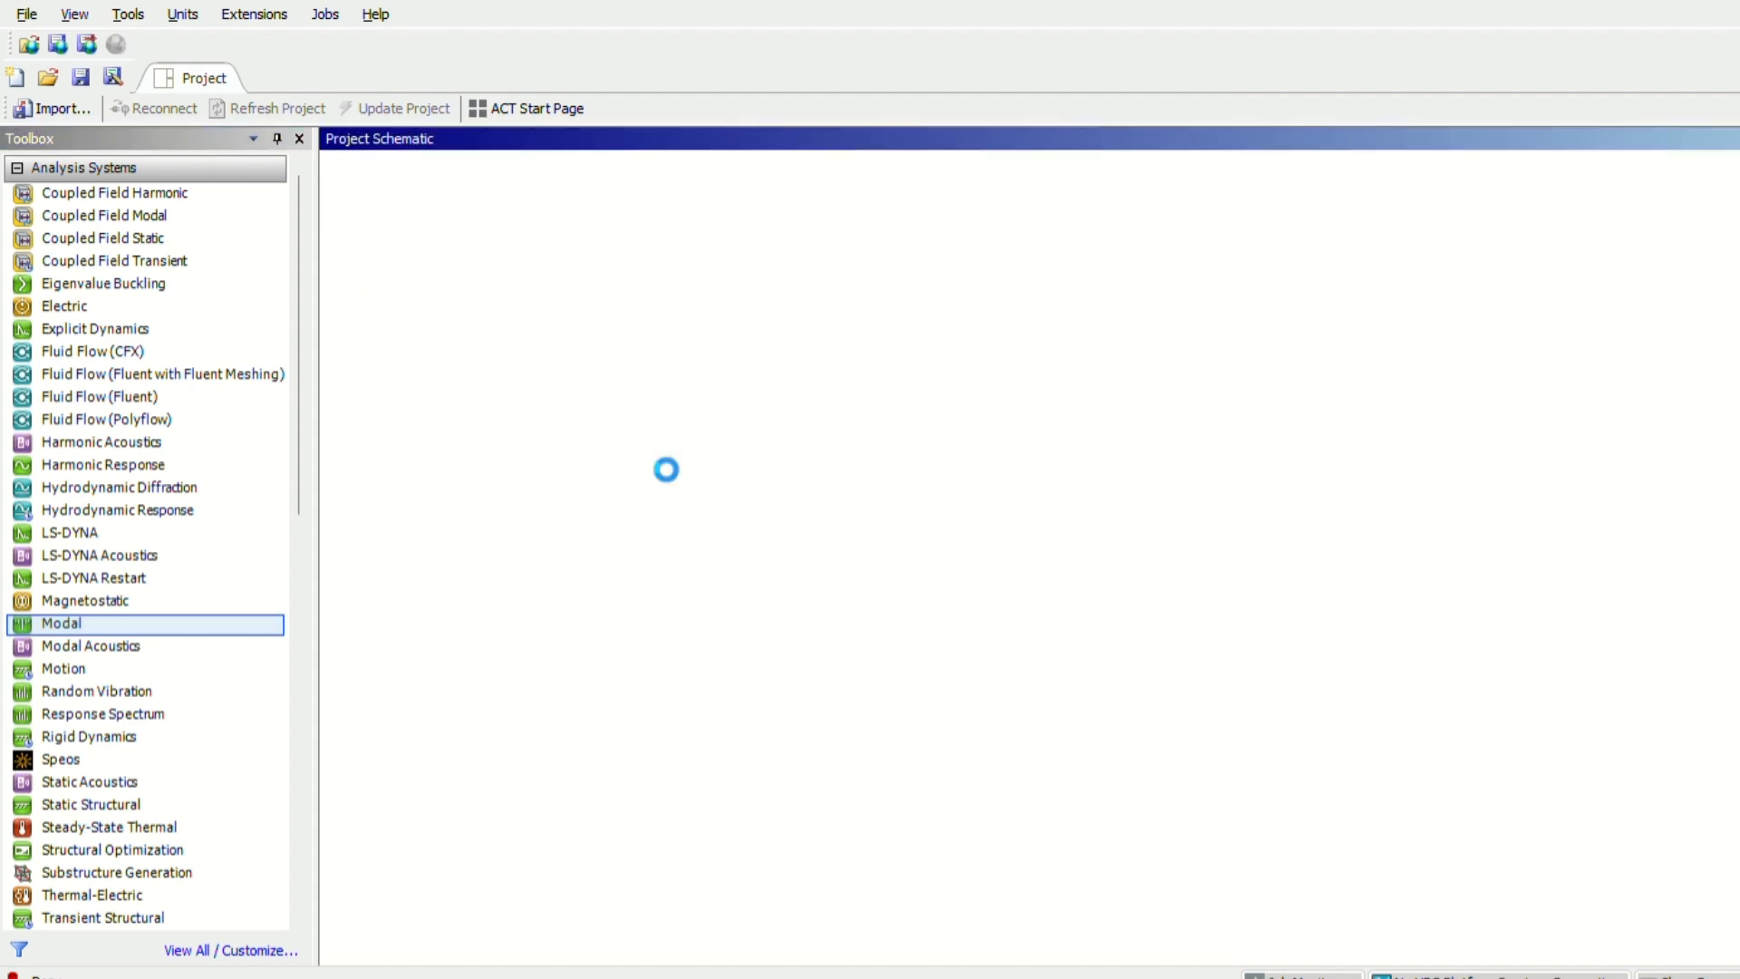
pyautogui.click(457, 293)
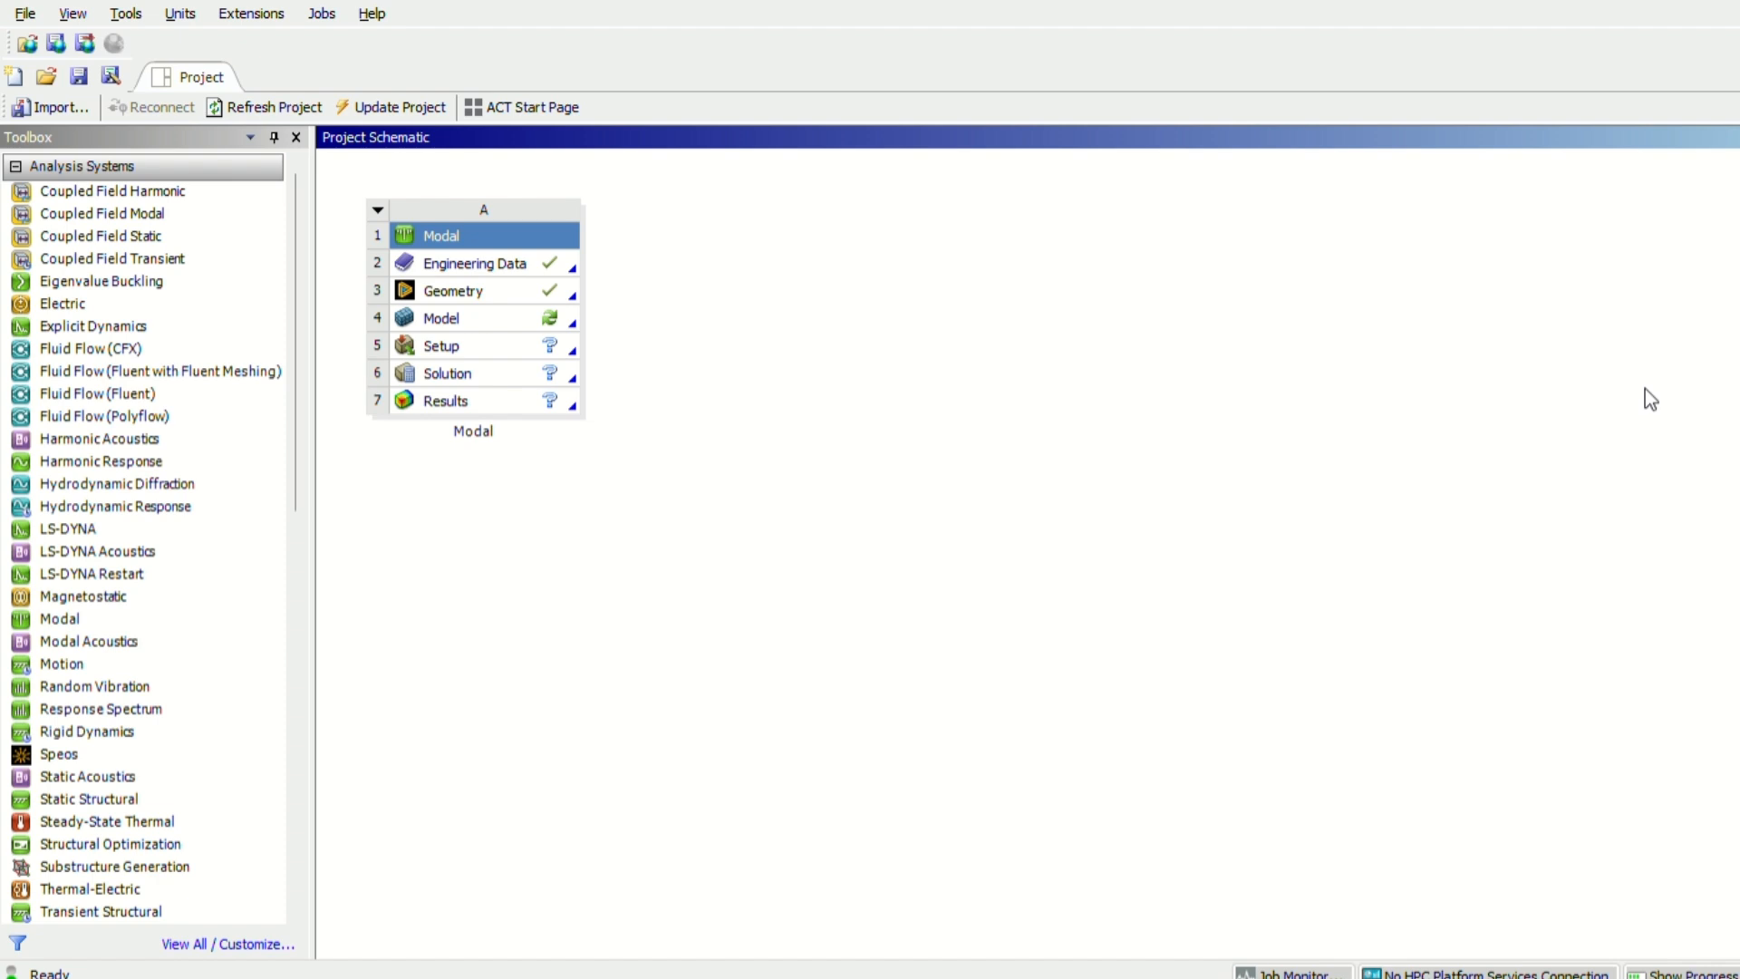
pyautogui.doubleClick(414, 291)
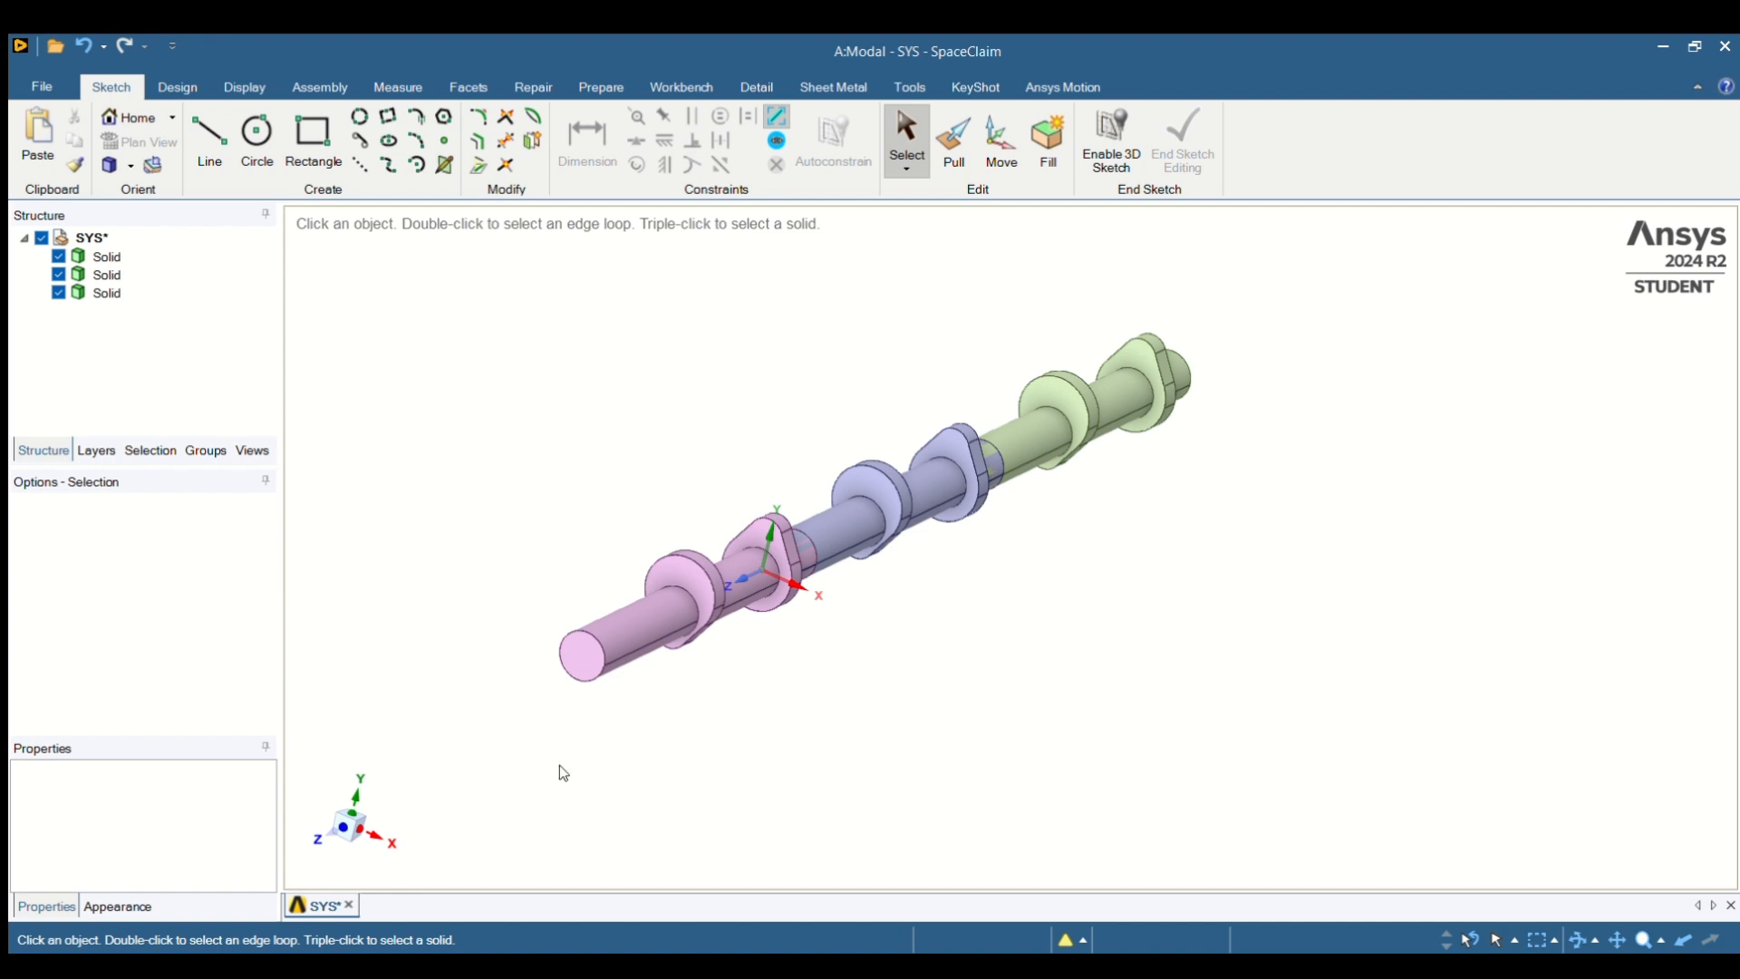
# Step: Select all three solids of the camshaft and merge them into a single body with Combine
pyautogui.moveTo(543, 772); pyautogui.dragTo(1323, 290)
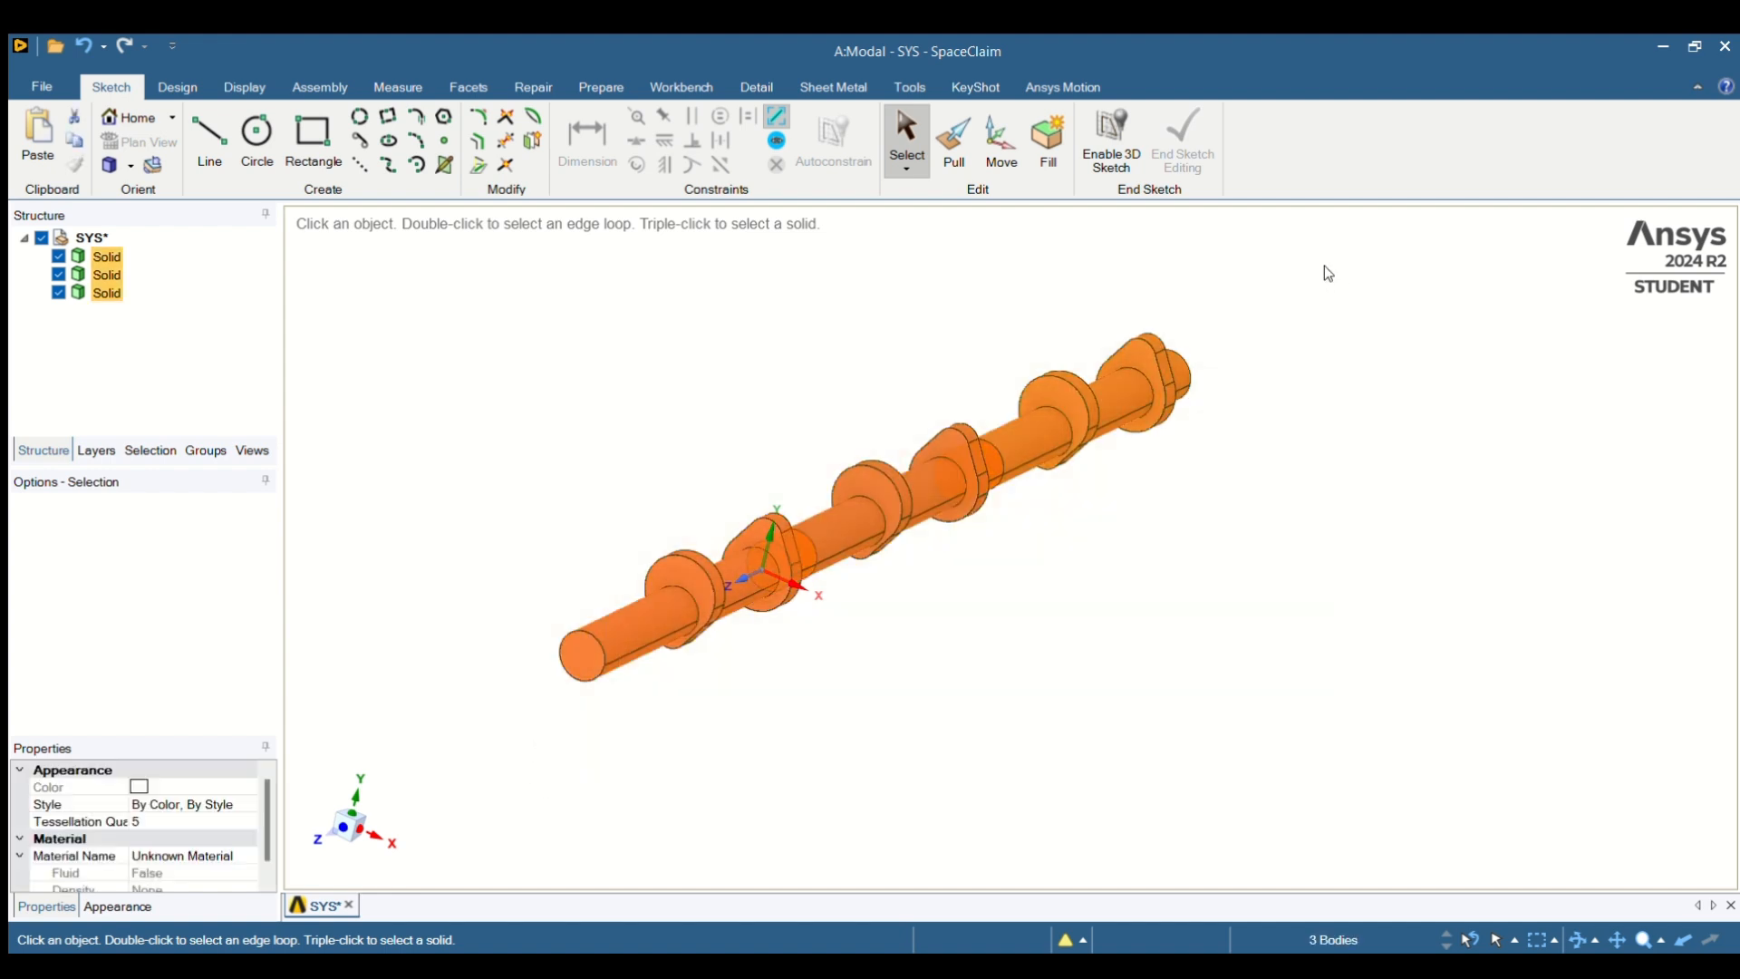
pyautogui.click(178, 86)
pyautogui.click(602, 143)
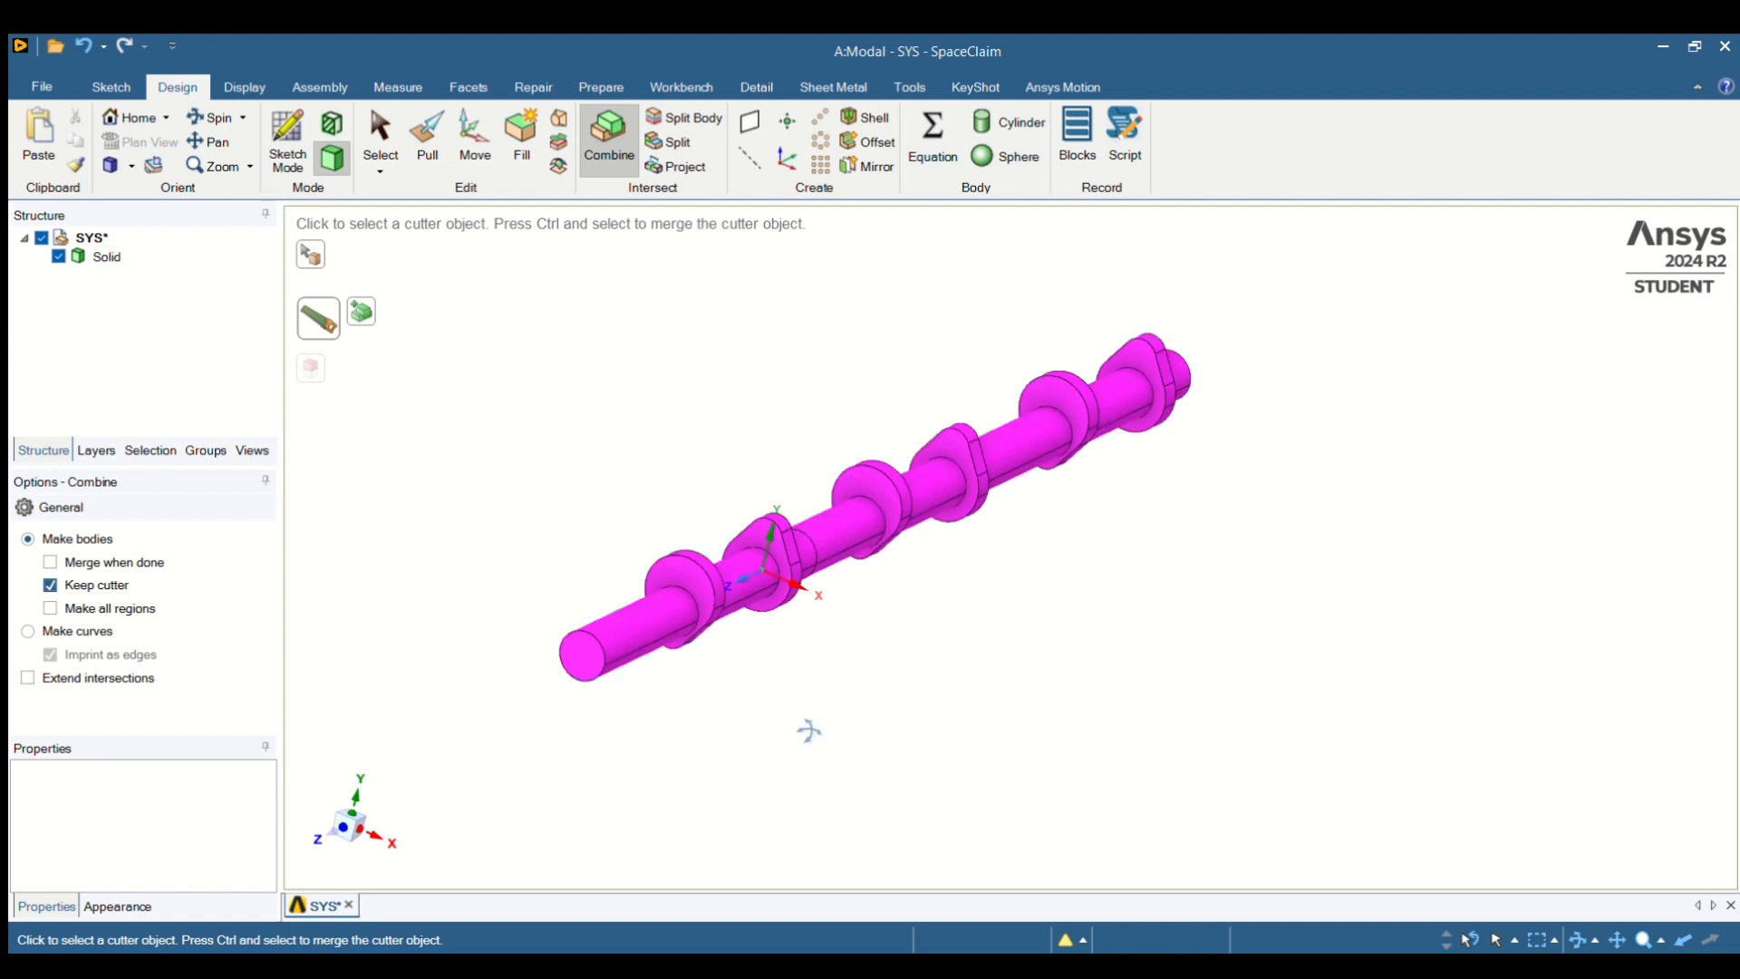
pyautogui.moveTo(803, 726); pyautogui.dragTo(668, 640, button='middle')
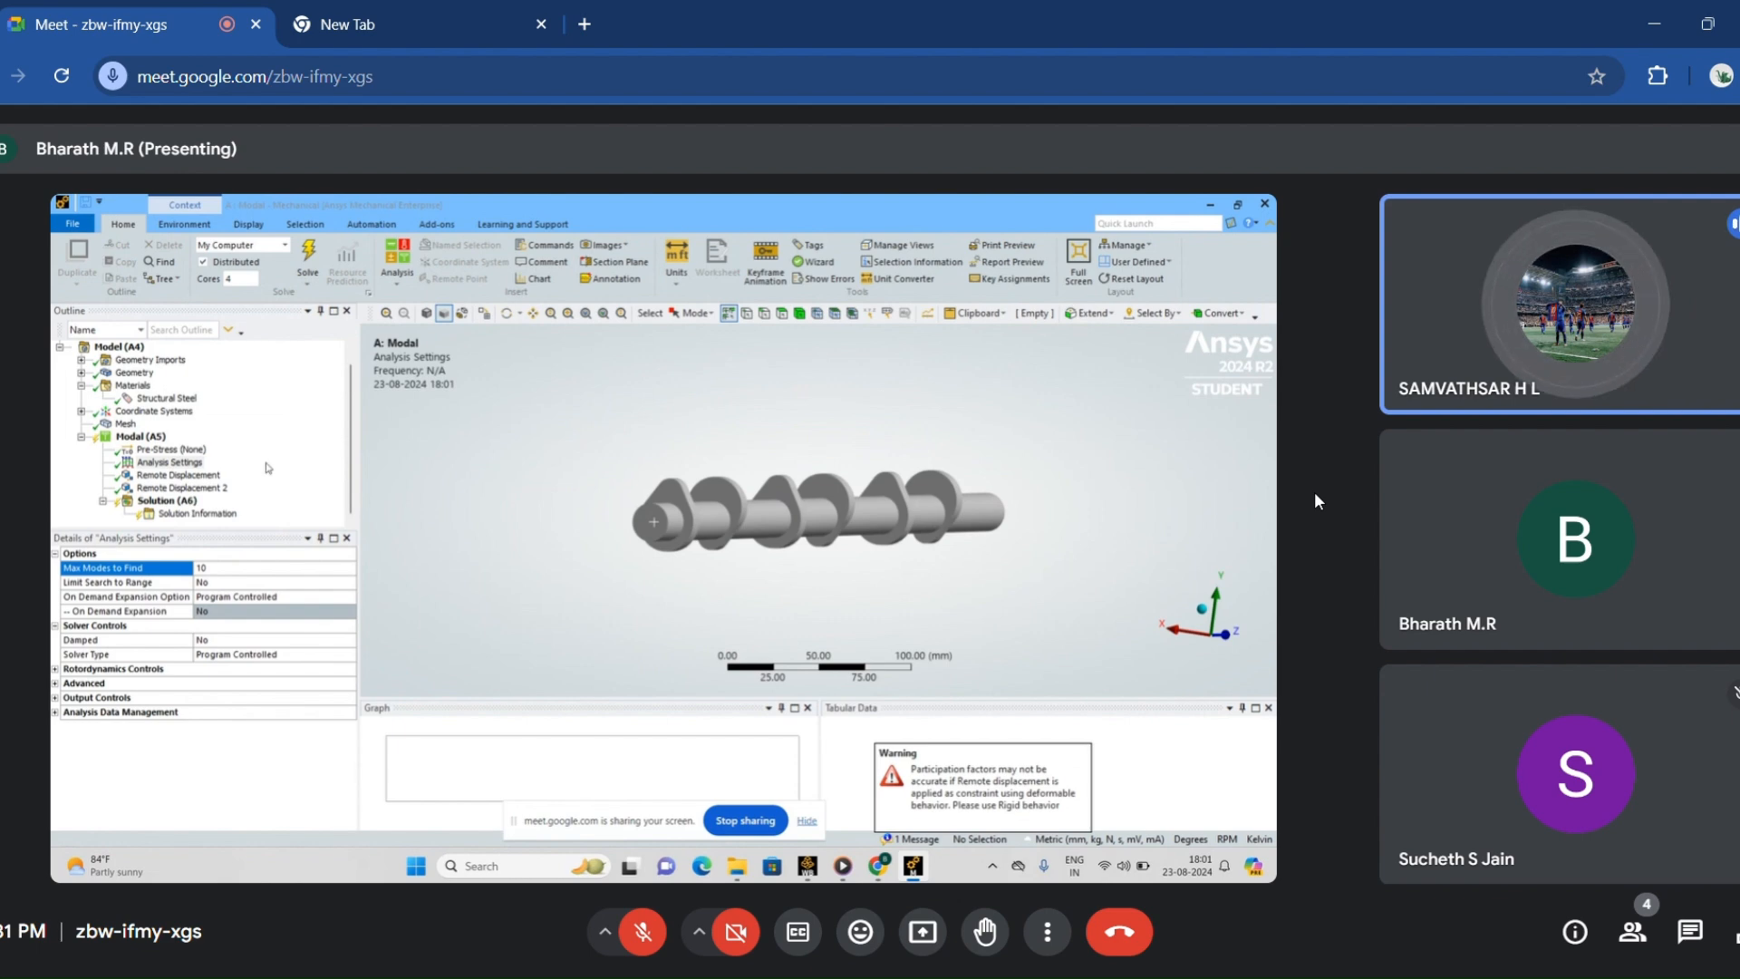
pyautogui.click(861, 933)
pyautogui.click(862, 946)
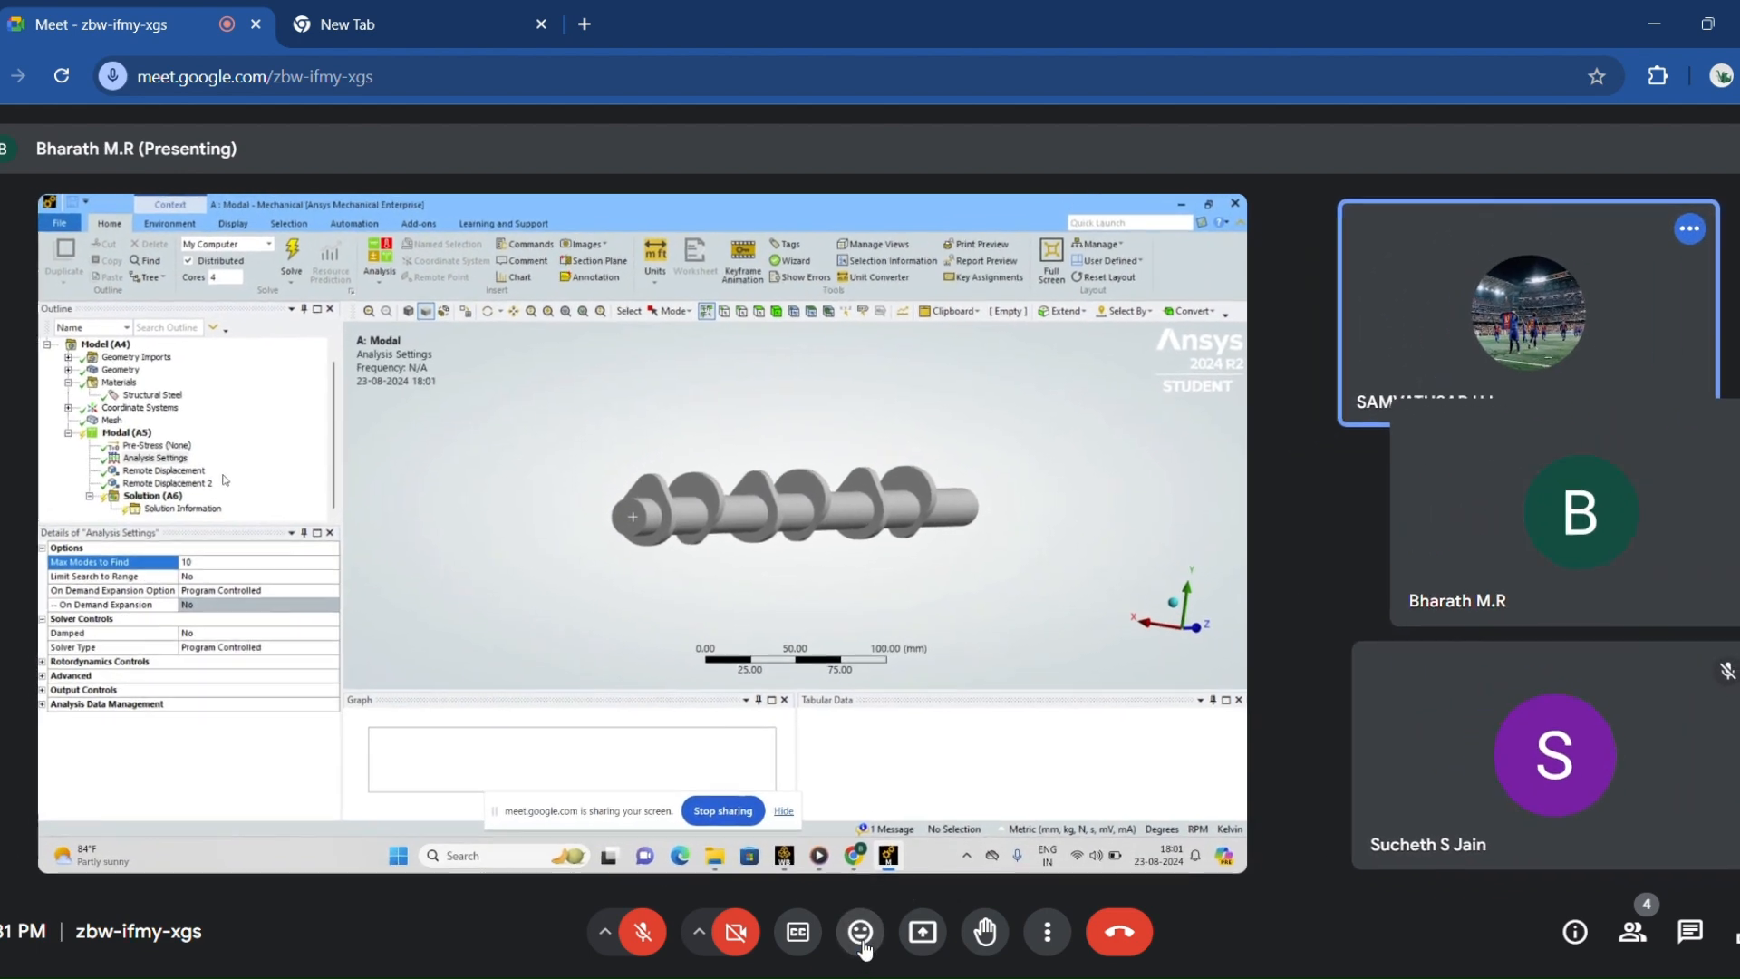